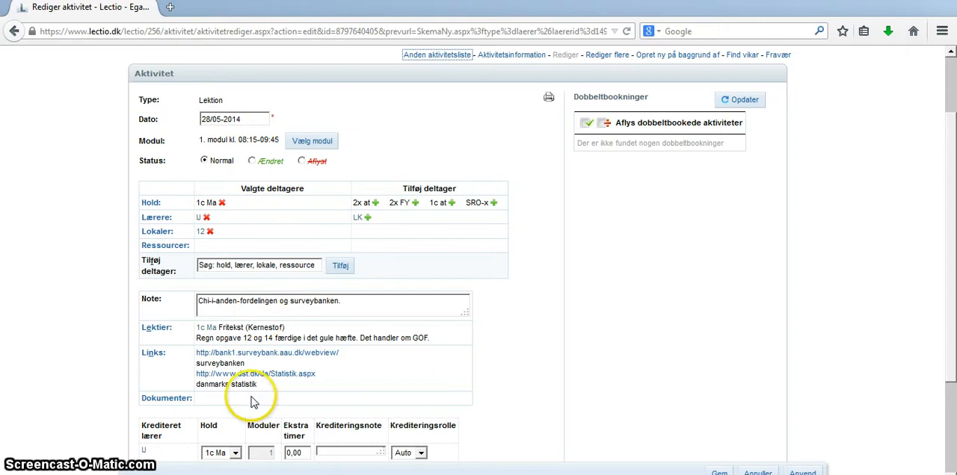
- Open the Danmarks Statistik link from the lesson and go to Personindkomster under Arbejde, løn og indkomst
{"action": "triple_click", "coordinate": [264, 380]}
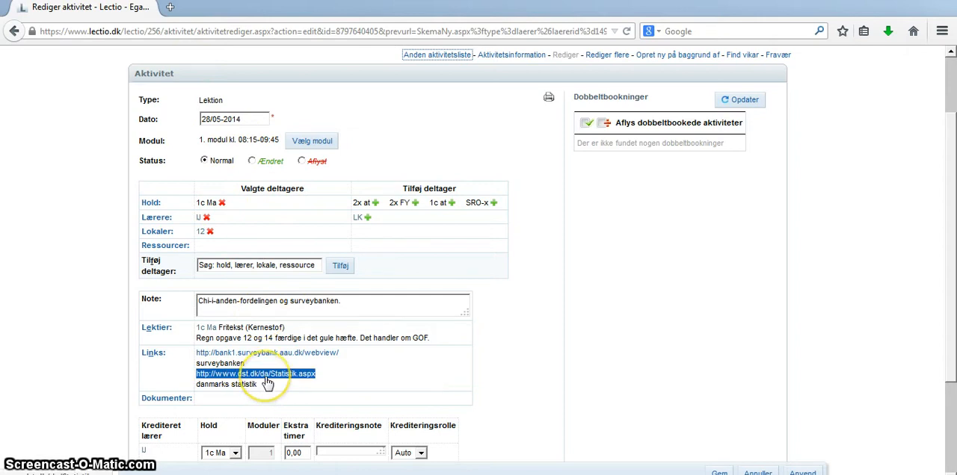
{"action": "left_click", "coordinate": [266, 381]}
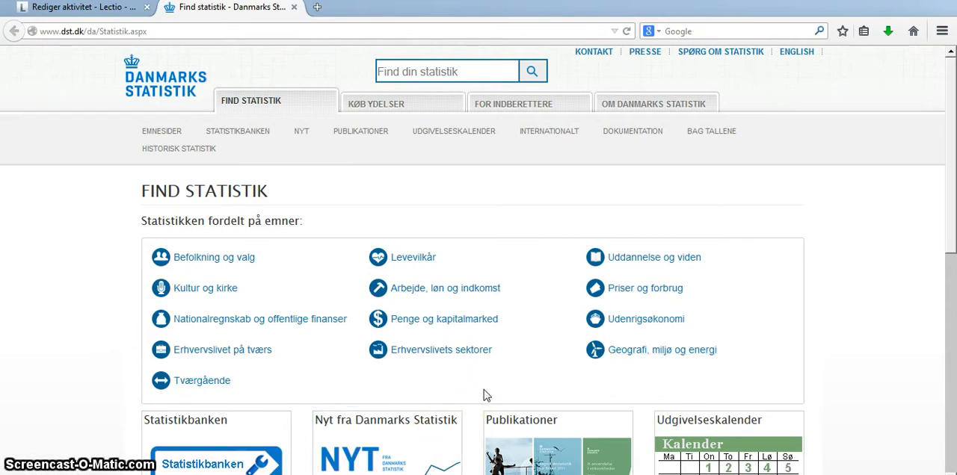
{"action": "left_click", "coordinate": [506, 289]}
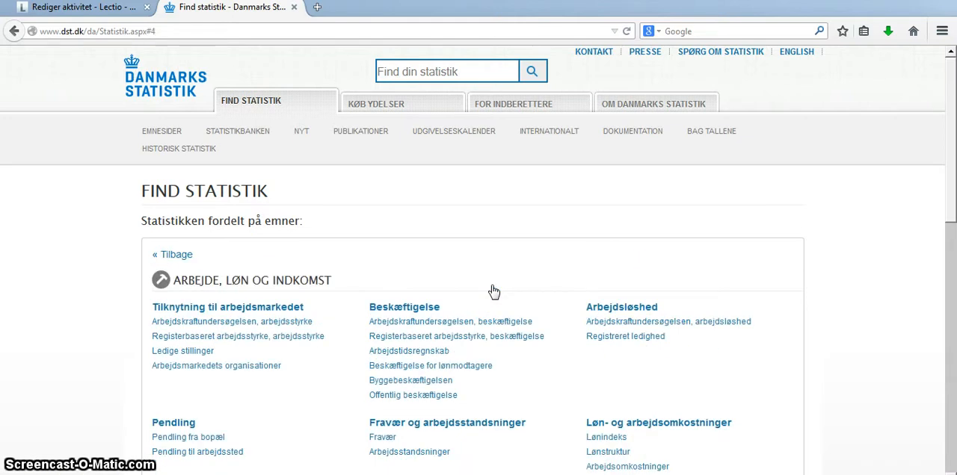
{"action": "scroll", "coordinate": [493, 291], "scroll_direction": "down", "scroll_amount": 5}
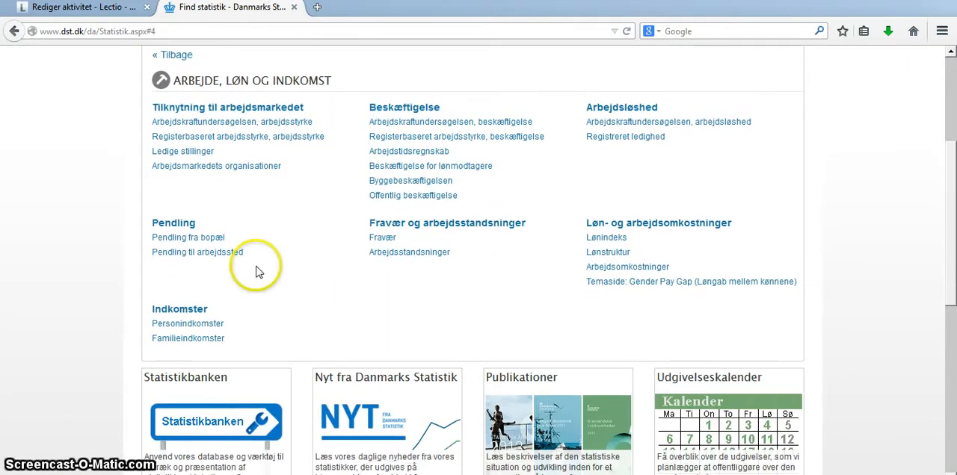
{"action": "left_click", "coordinate": [159, 326]}
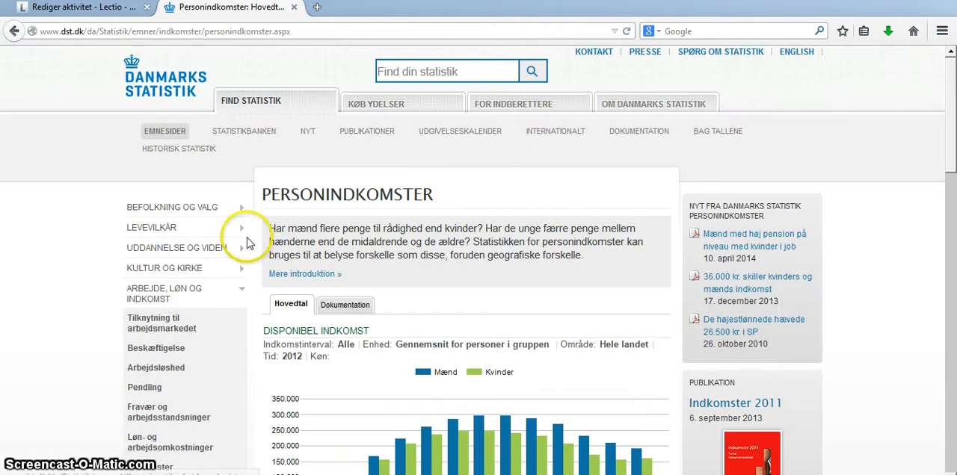
- Open the Disponibel indkomst (INDKP6) table from the Personindkomster page to retrieve more figures
{"action": "scroll", "coordinate": [377, 221], "scroll_direction": "down", "scroll_amount": 6}
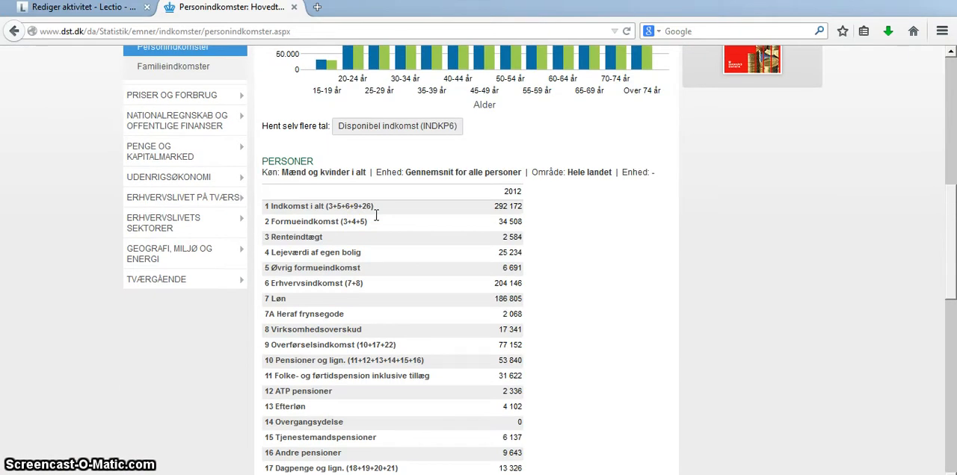
{"action": "scroll", "coordinate": [378, 221], "scroll_direction": "up", "scroll_amount": 1}
{"action": "scroll", "coordinate": [378, 221], "scroll_direction": "up", "scroll_amount": 1}
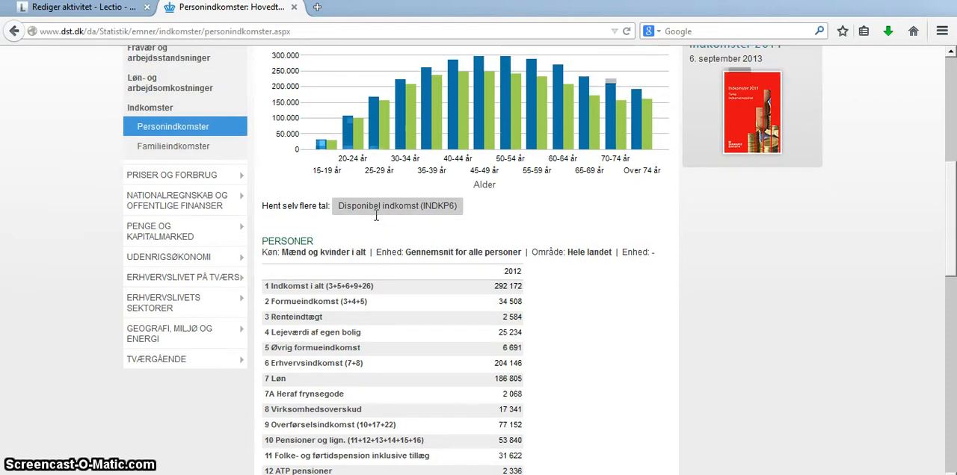
{"action": "left_click", "coordinate": [387, 213]}
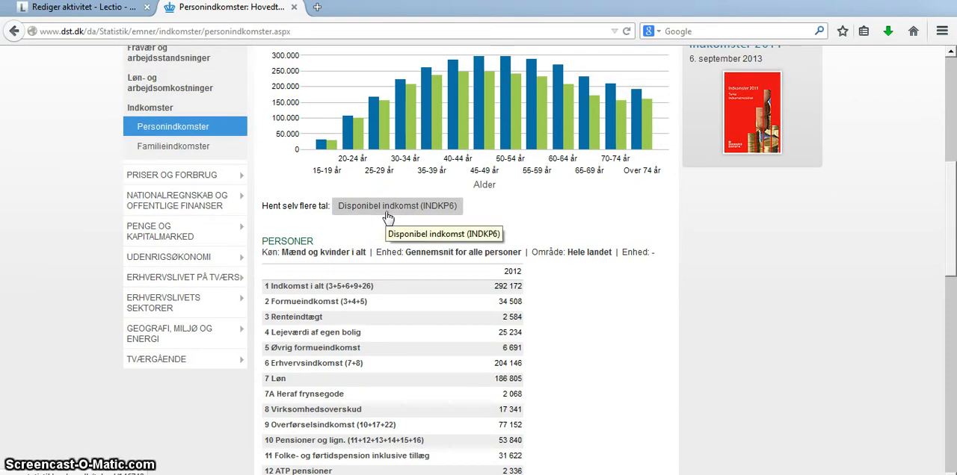
{"action": "left_click", "coordinate": [388, 213]}
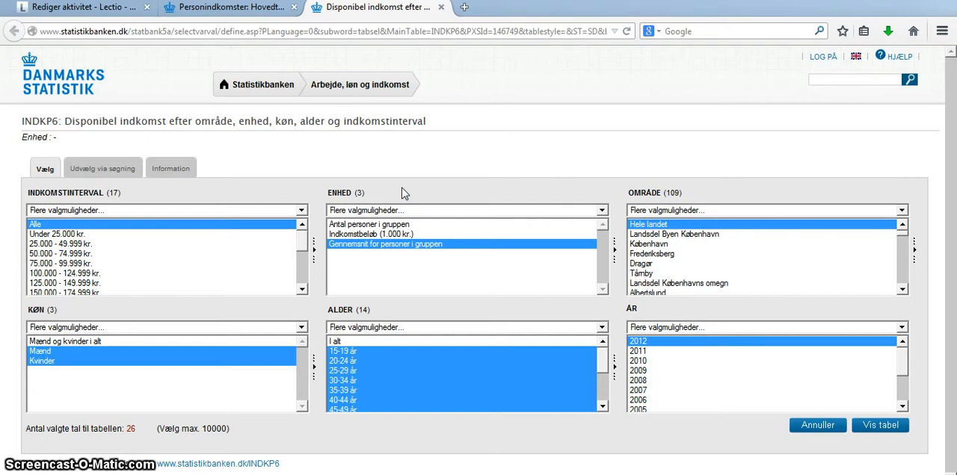
- Select all income intervals from "Under 25.000 kr." through "500.000 kr. og derover", leaving out "Alle"
{"action": "left_click", "coordinate": [177, 235]}
{"action": "key", "text": "shift+Down"}
{"action": "key", "text": "shift+Down"}
{"action": "key", "text": "shift+Down"}
{"action": "key", "text": "shift+Down"}
{"action": "key", "text": "shift+Down"}
{"action": "key", "text": "shift+Down"}
{"action": "key", "text": "shift+Down"}
{"action": "key", "text": "shift+Down"}
{"action": "key", "text": "shift+Down"}
{"action": "key", "text": "shift+Down"}
{"action": "key", "text": "shift+Down"}
{"action": "key", "text": "shift+Down"}
{"action": "key", "text": "shift+Down"}
{"action": "key", "text": "shift+Down"}
{"action": "key", "text": "shift+Down"}
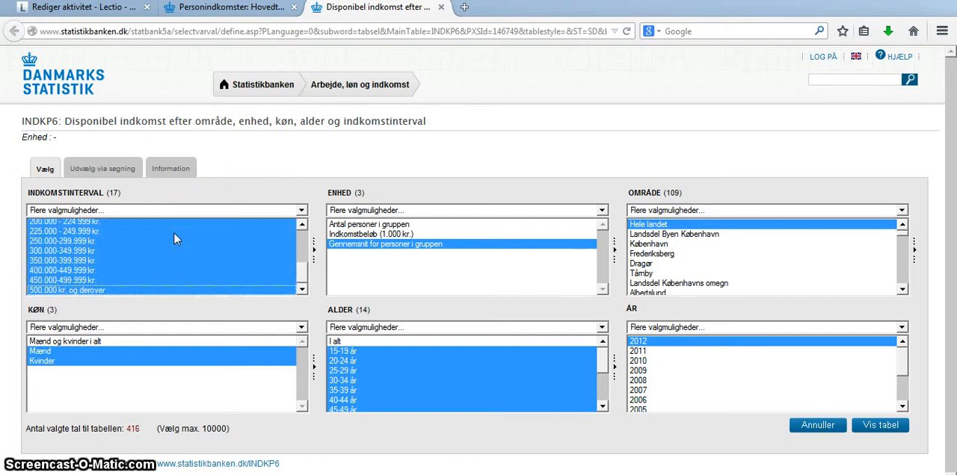
- Set the unit to Antal personer i gruppen, sex to Mænd og kvinder i alt and age to I alt, and show the table
{"action": "left_click", "coordinate": [393, 224]}
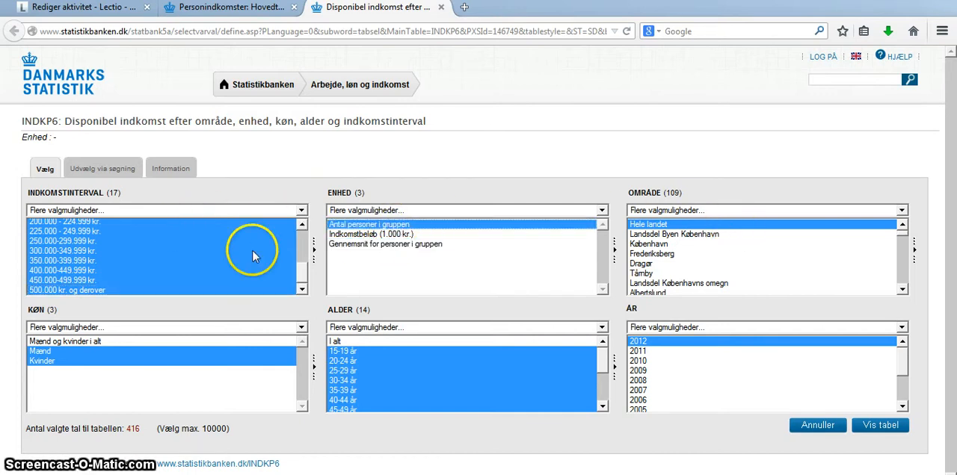
{"action": "left_click", "coordinate": [303, 260]}
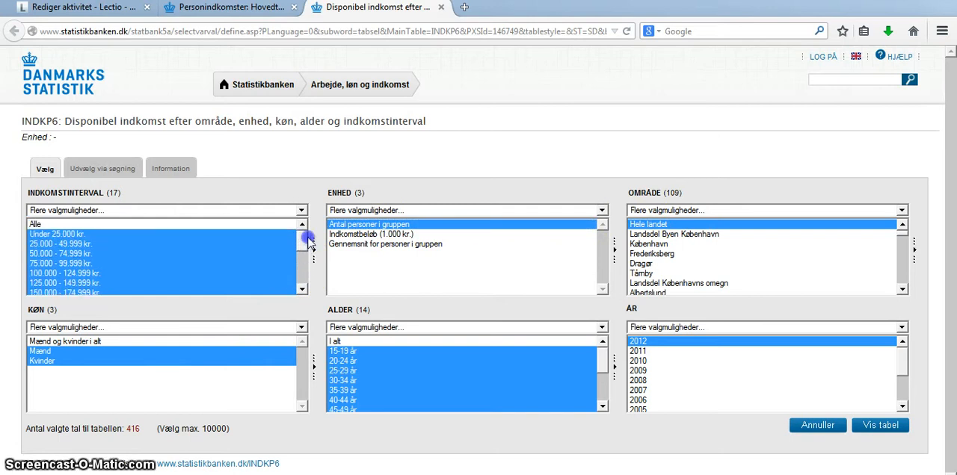
{"action": "left_click_drag", "start_coordinate": [301, 257], "coordinate": [302, 239]}
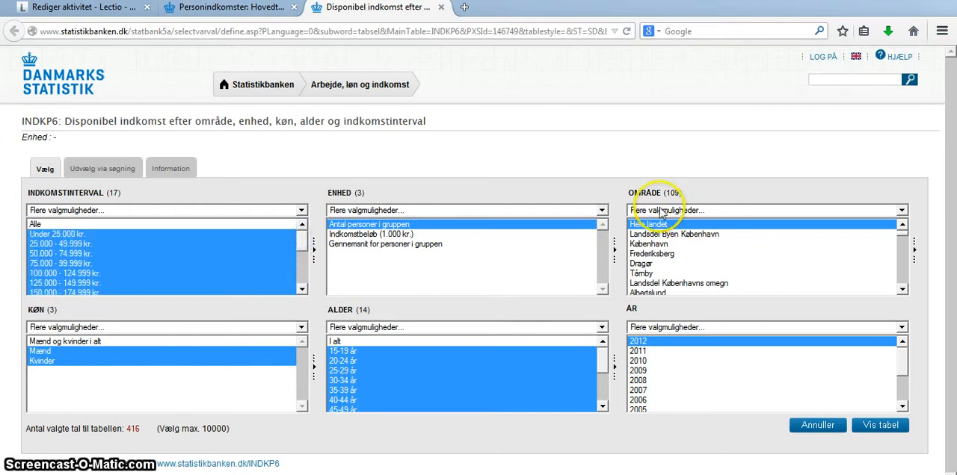
{"action": "left_click", "coordinate": [125, 340]}
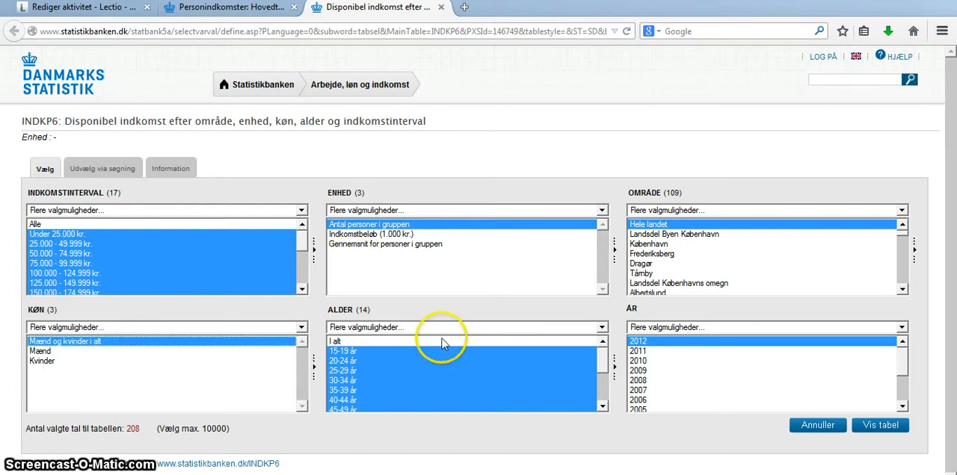
{"action": "left_click", "coordinate": [479, 341]}
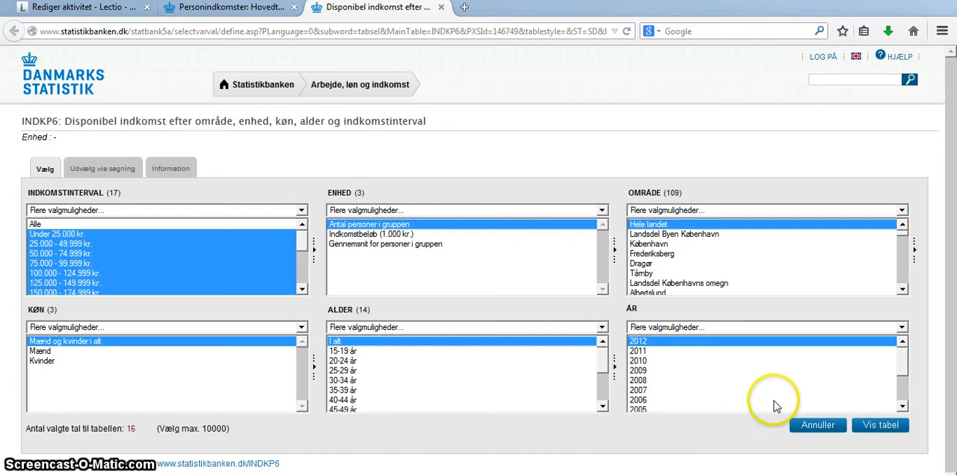
{"action": "left_click", "coordinate": [882, 425]}
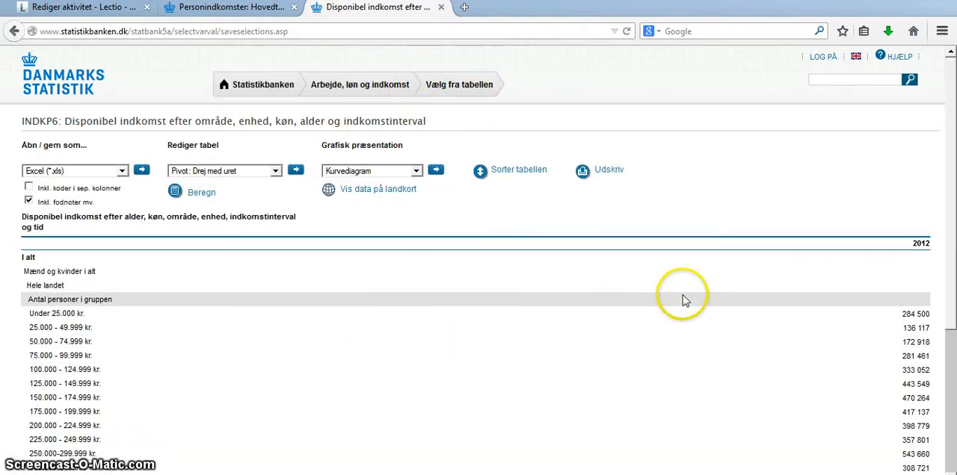
- Open the table in Microsoft Excel as an .xls file and copy the income intervals and counts in E6:F21
{"action": "left_click", "coordinate": [141, 172]}
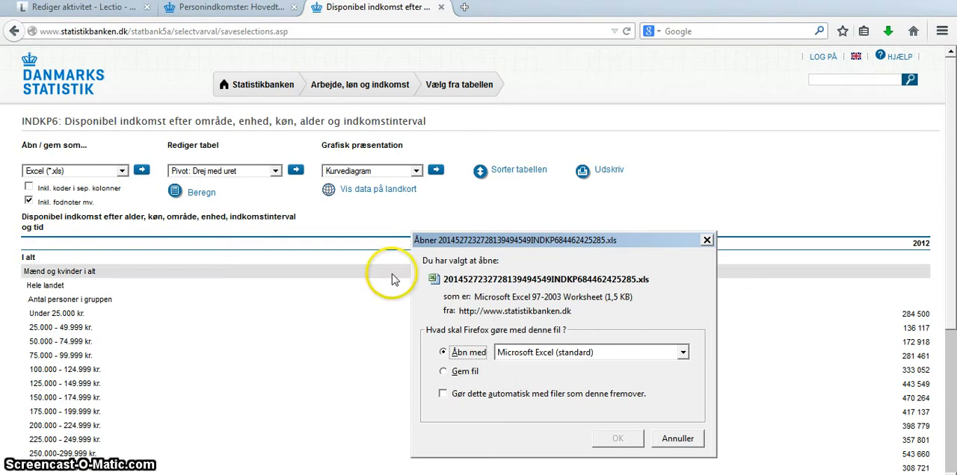
{"action": "left_click", "coordinate": [616, 439]}
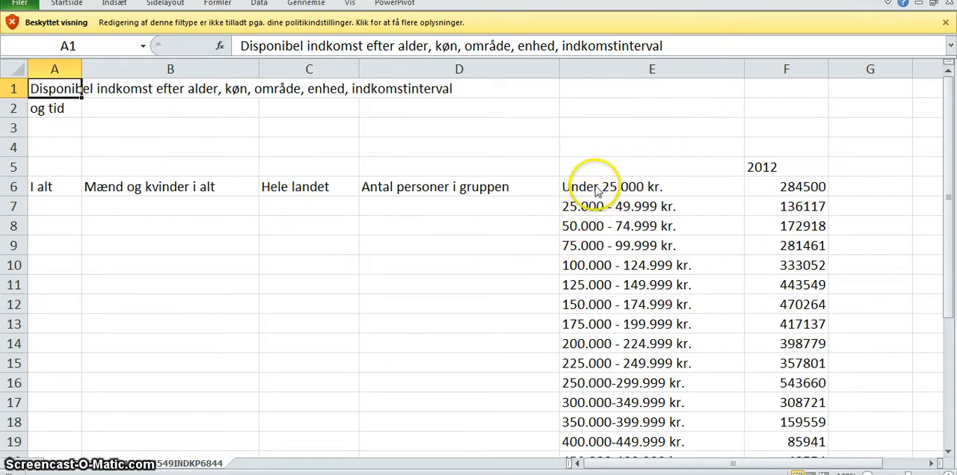
{"action": "left_click_drag", "start_coordinate": [591, 183], "coordinate": [788, 426]}
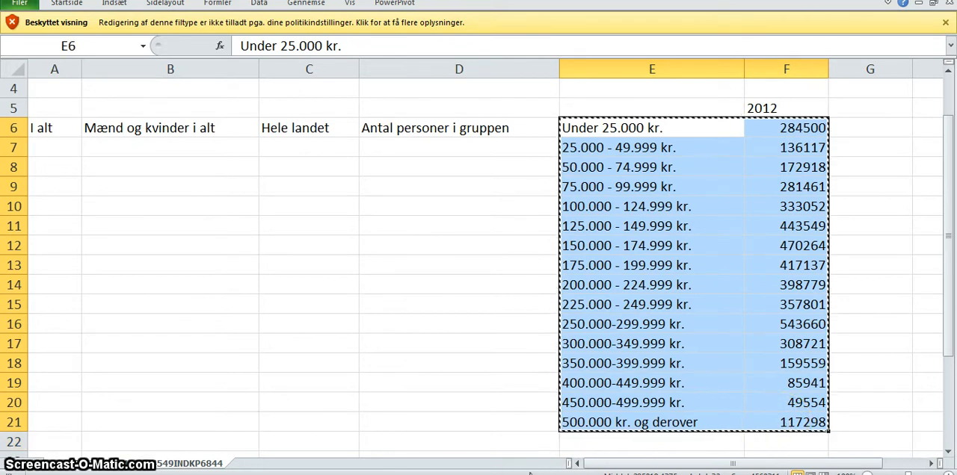
{"action": "left_click", "coordinate": [945, 22]}
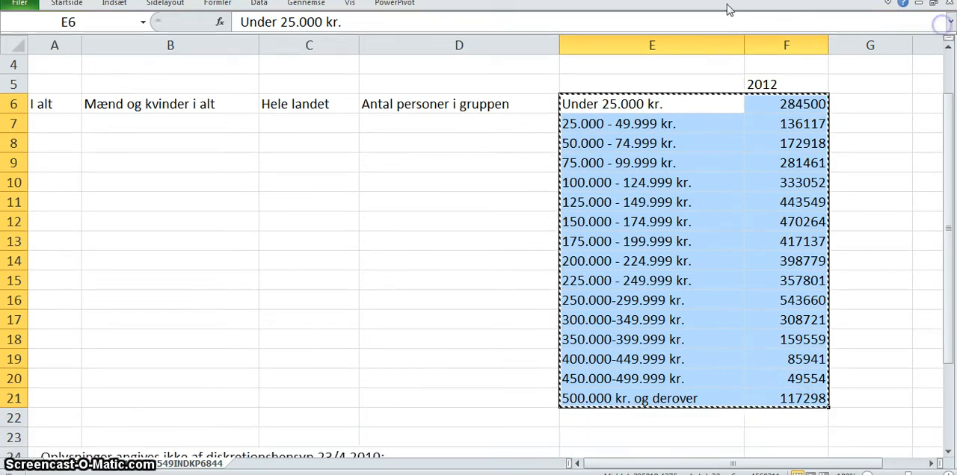
- Create a new blank workbook
{"action": "left_click", "coordinate": [16, 6]}
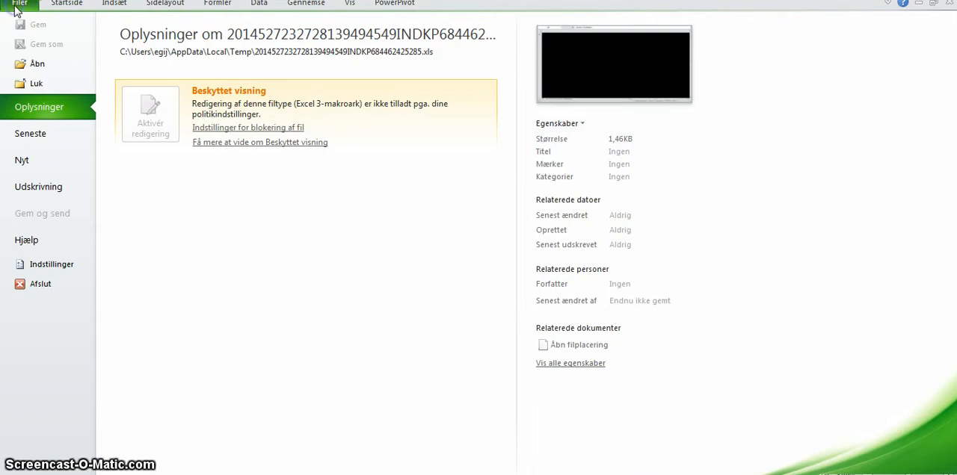
{"action": "left_click", "coordinate": [35, 156]}
{"action": "double_click", "coordinate": [149, 100]}
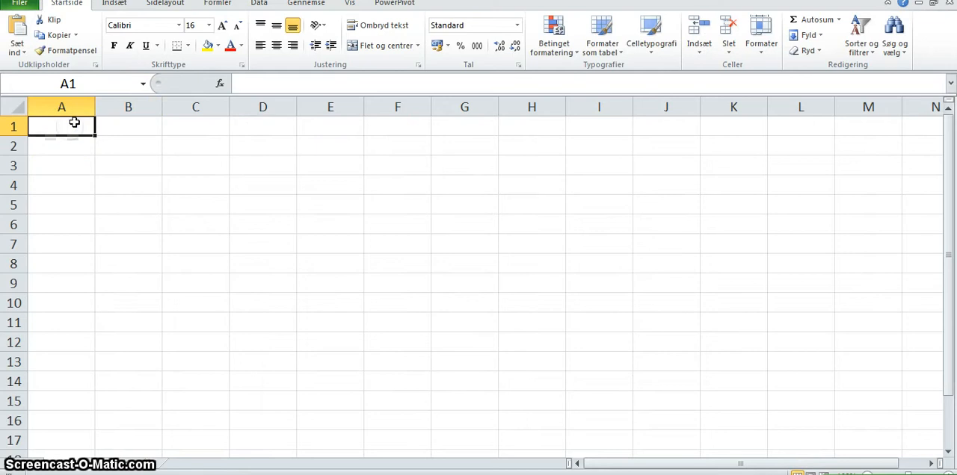
- Enter "Sammenligning af indkomstfordeling i DK og" in A1 and "Fordelingen i Danmark:" in A3
{"action": "type", "text": "Sammenligning af indko"}
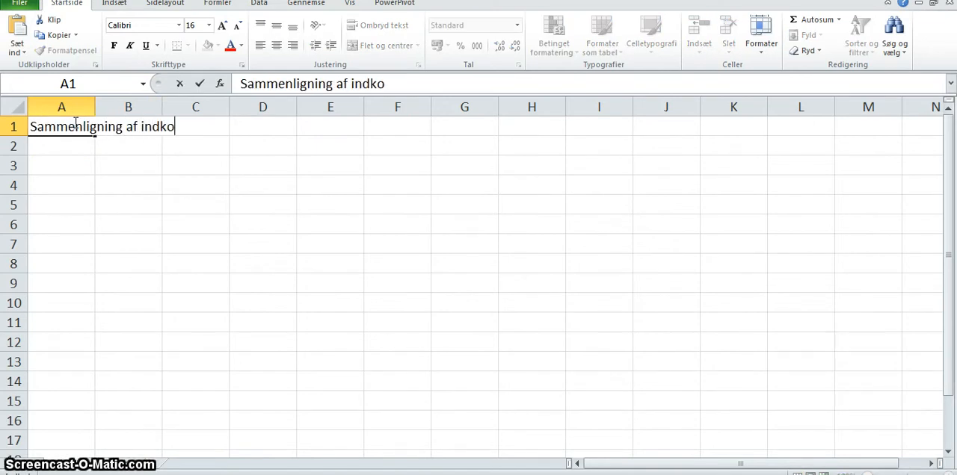
{"action": "type", "text": "mstfordeling i DK og"}
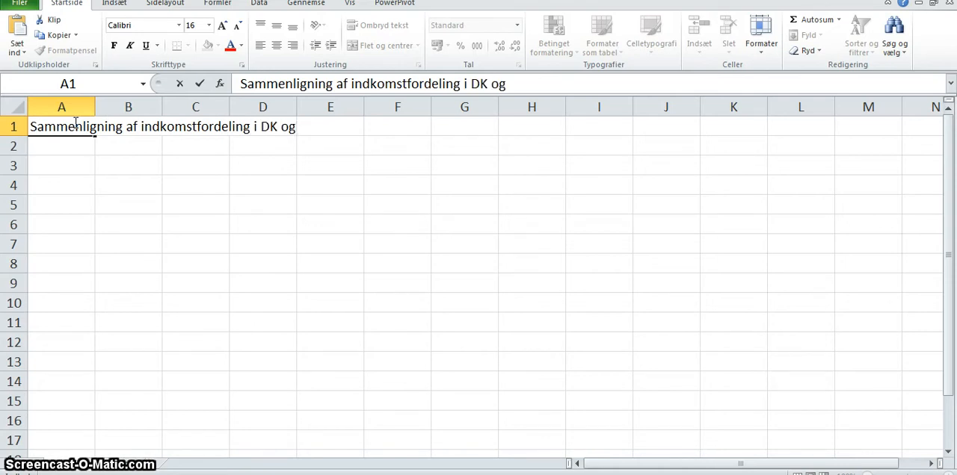
{"action": "key", "text": "Return"}
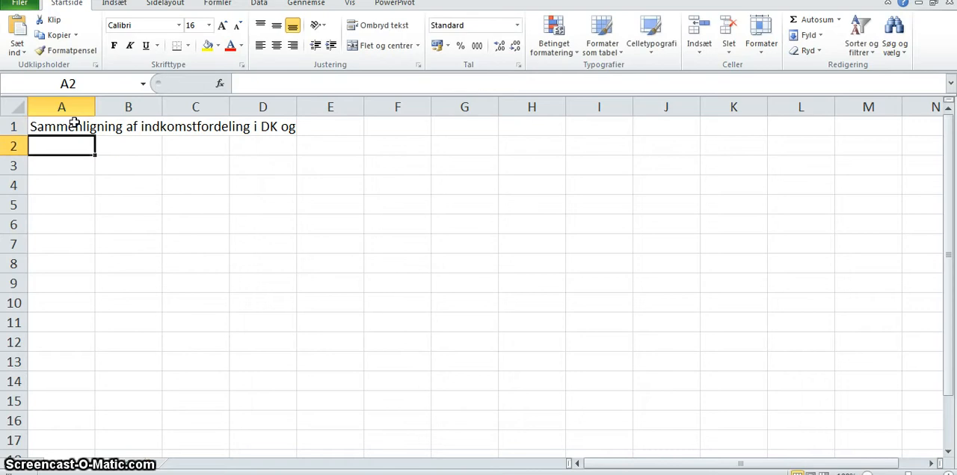
{"action": "key", "text": "Return"}
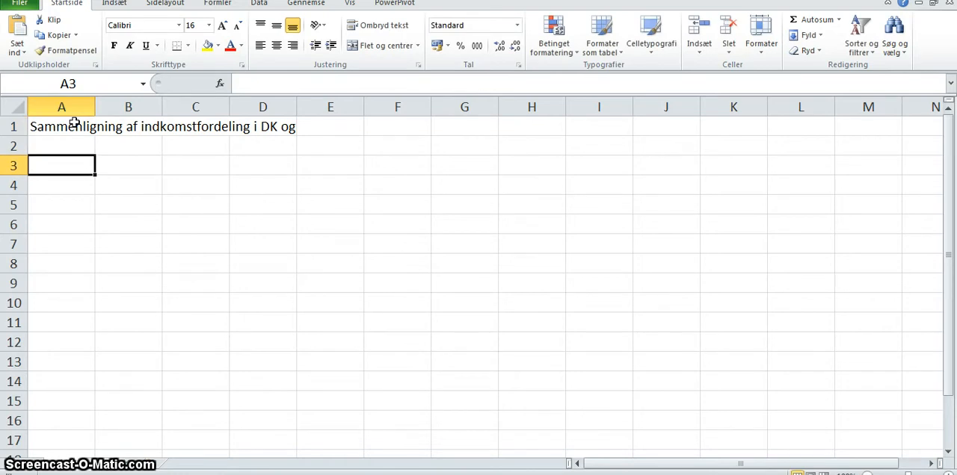
{"action": "type", "text": "Fo"}
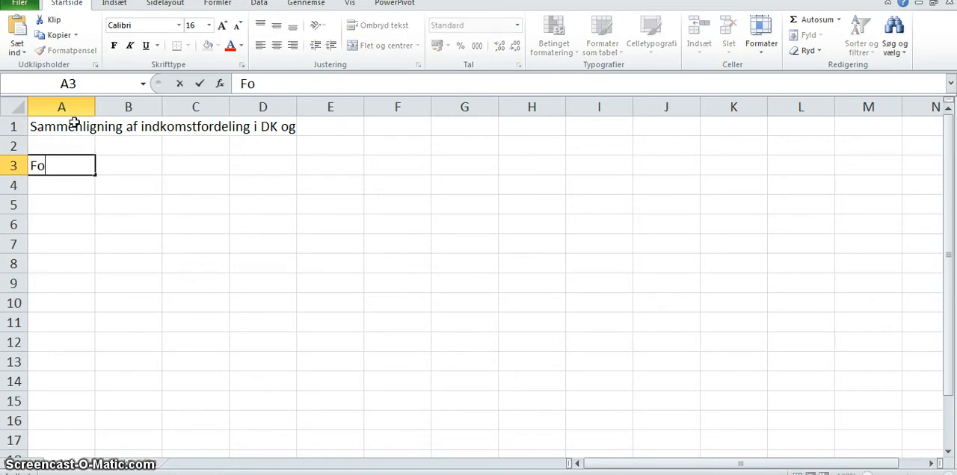
{"action": "type", "text": "rdelingen i Danmark:"}
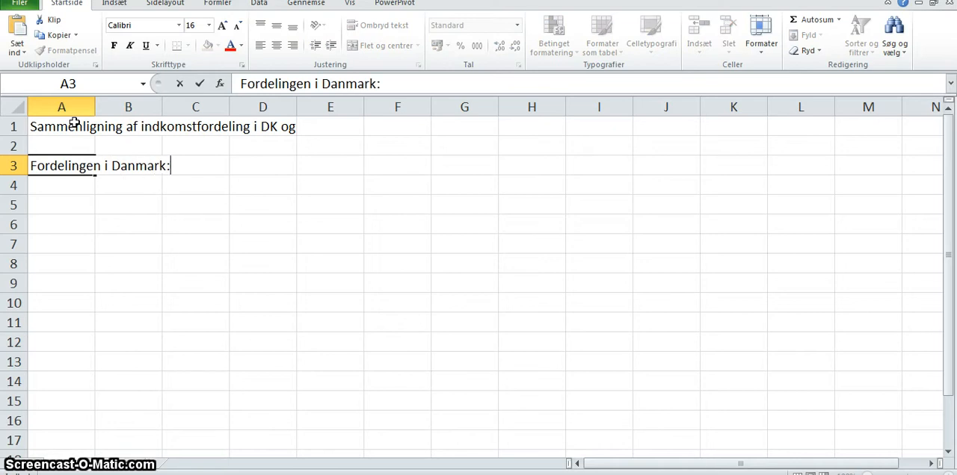
{"action": "key", "text": "Right"}
{"action": "key", "text": "Right"}
{"action": "key", "text": "Right"}
{"action": "key", "text": "Right"}
{"action": "key", "text": "Right"}
{"action": "key", "text": "Right"}
{"action": "key", "text": "Right"}
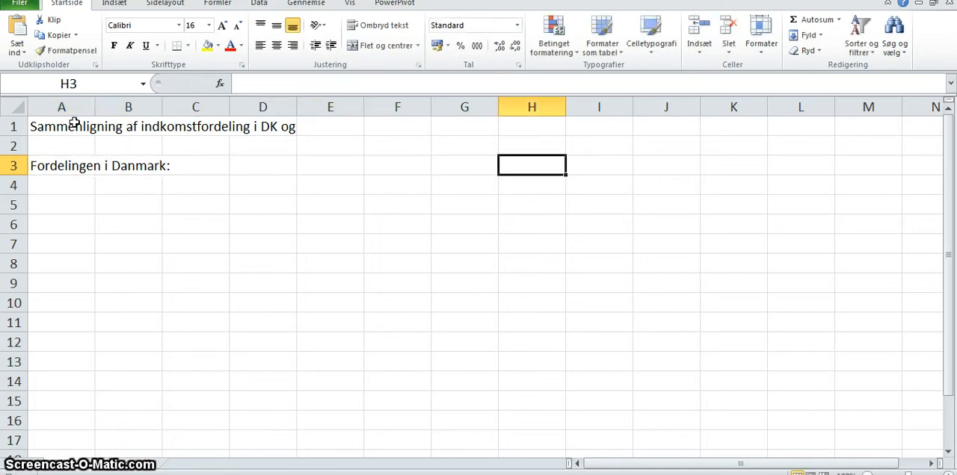
- Paste the copied income intervals and counts into the sheet starting at cell H8
{"action": "key", "text": "Down"}
{"action": "key", "text": "Down"}
{"action": "key", "text": "Down"}
{"action": "key", "text": "Down"}
{"action": "key", "text": "Down"}
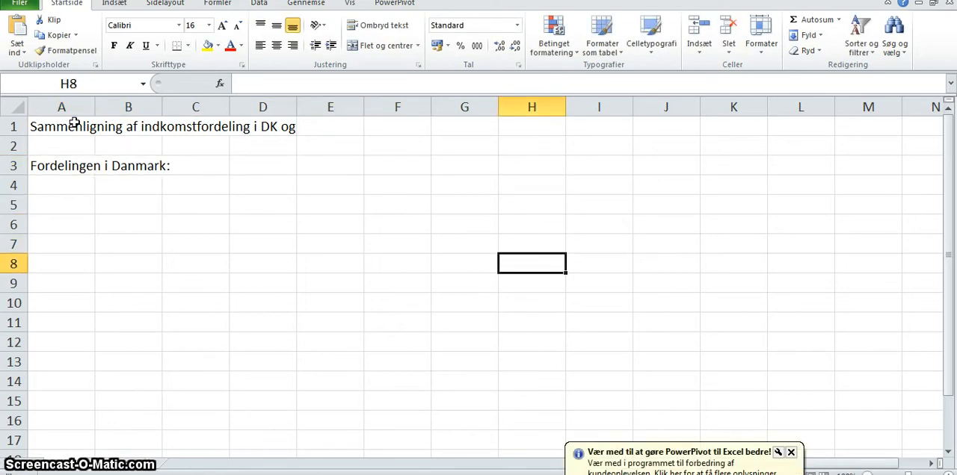
{"action": "key", "text": "ctrl+v"}
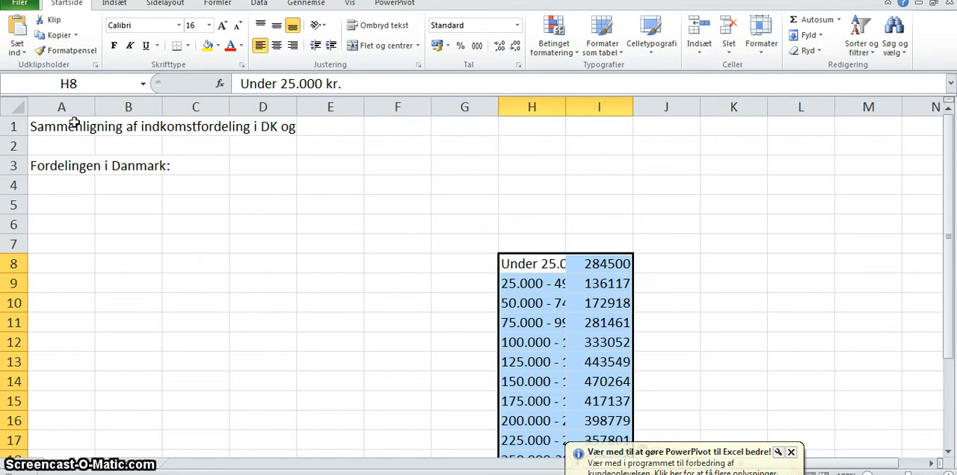
- Copy the intervals and counts in H8:I23 and paste them transposed starting at cell B4
{"action": "left_click", "coordinate": [26, 27]}
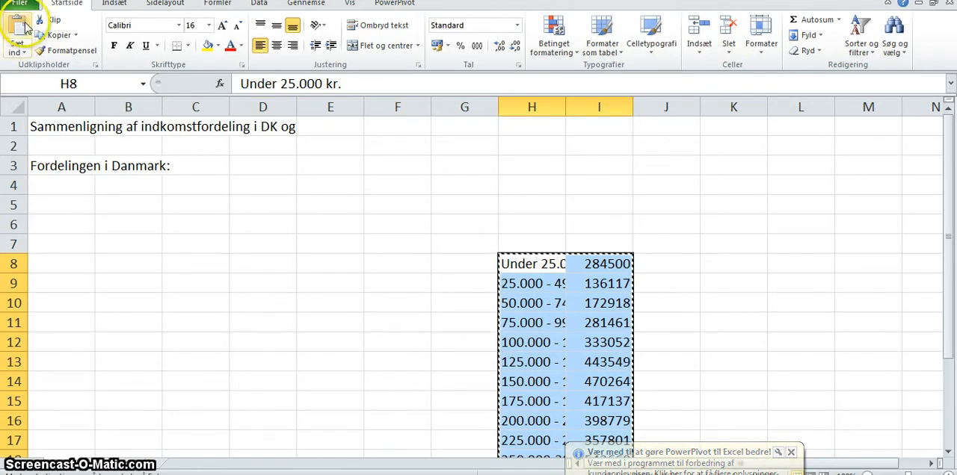
{"action": "left_click", "coordinate": [18, 49]}
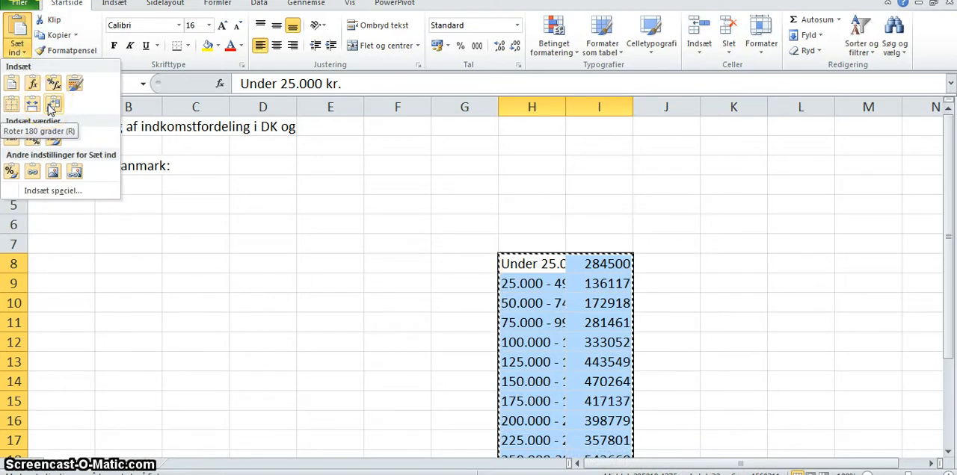
{"action": "left_click", "coordinate": [172, 208]}
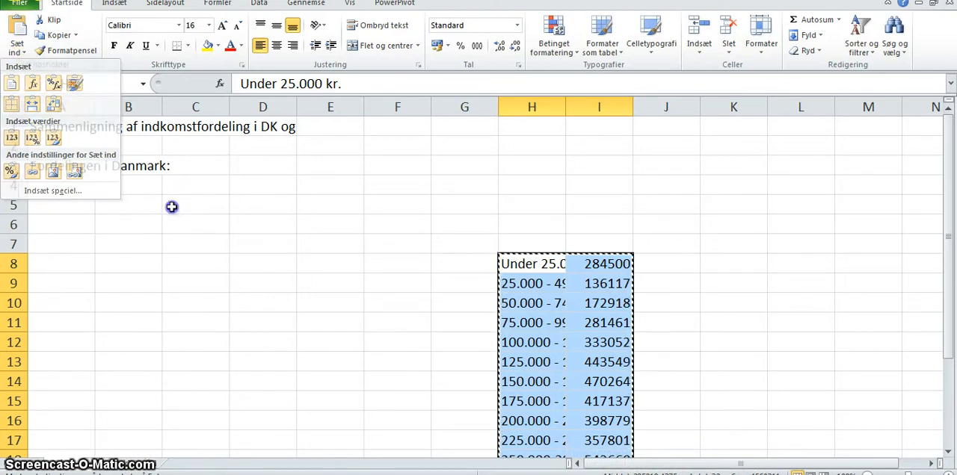
{"action": "left_click", "coordinate": [65, 184]}
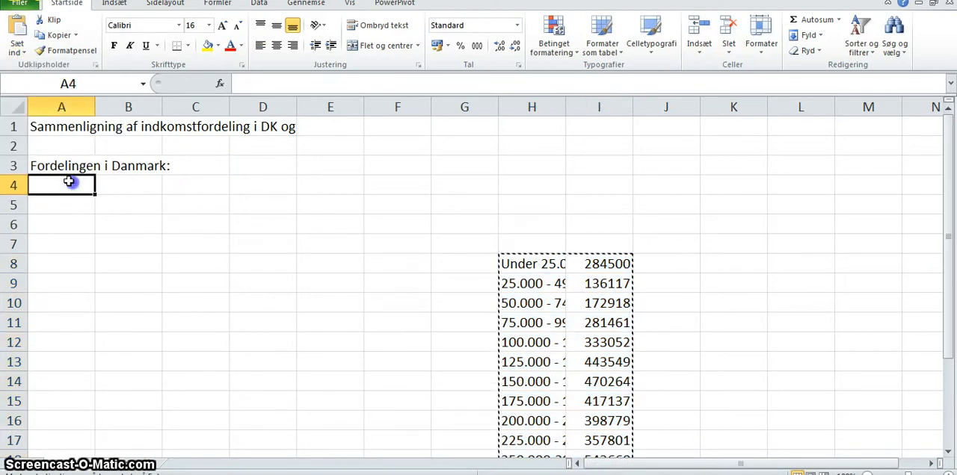
{"action": "left_click", "coordinate": [121, 184]}
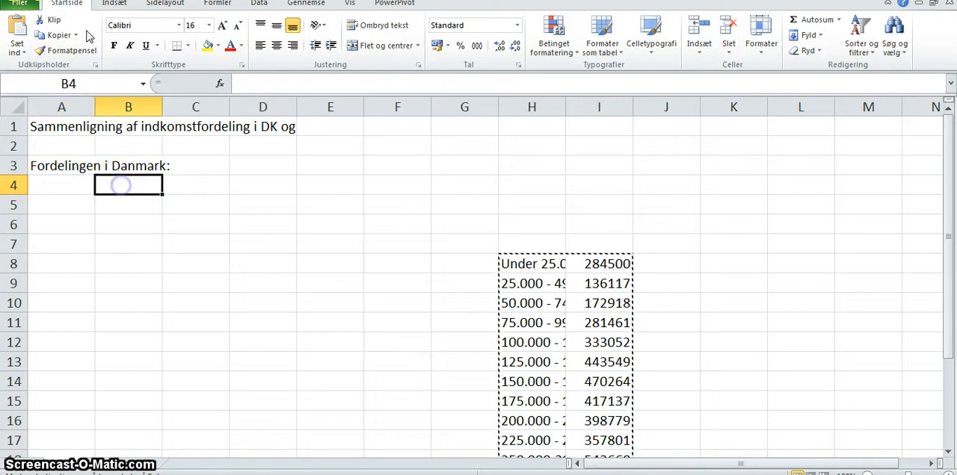
{"action": "left_click", "coordinate": [27, 57]}
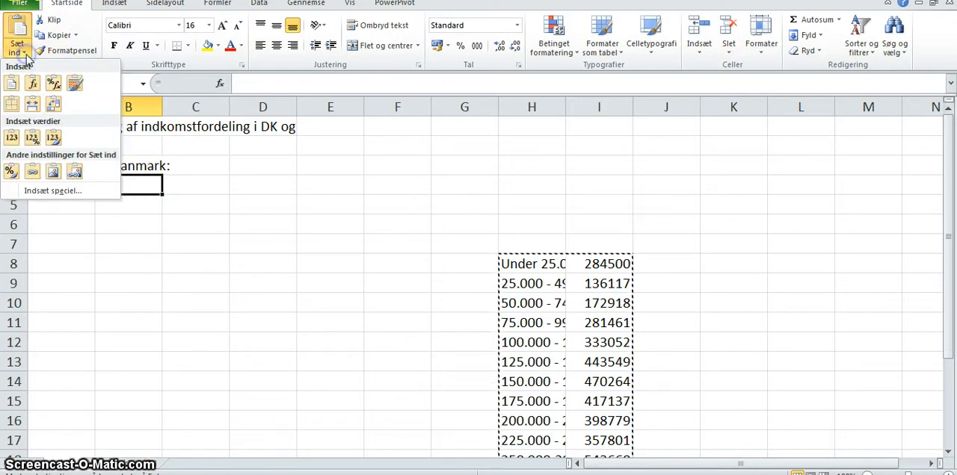
{"action": "left_click", "coordinate": [54, 105]}
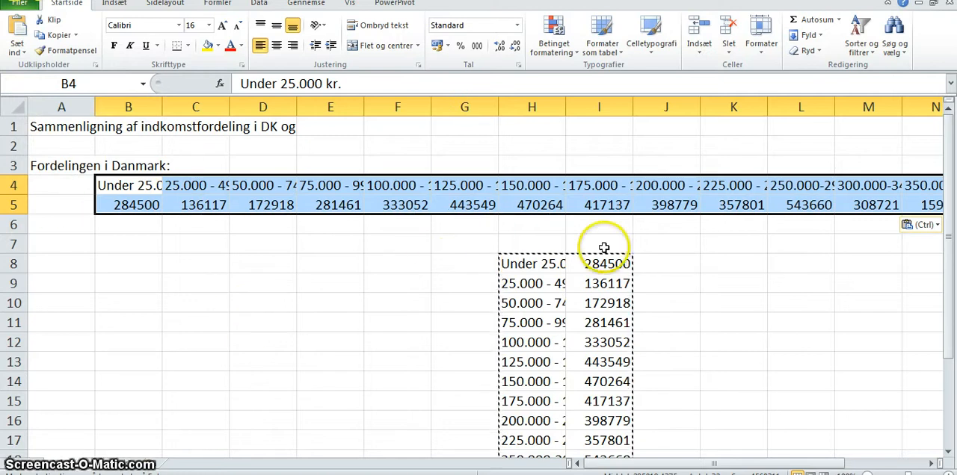
- Label the rows by entering "Indkomst" in A4, "Antal" in A5 and "Andel" in A6
{"action": "left_click", "coordinate": [56, 180]}
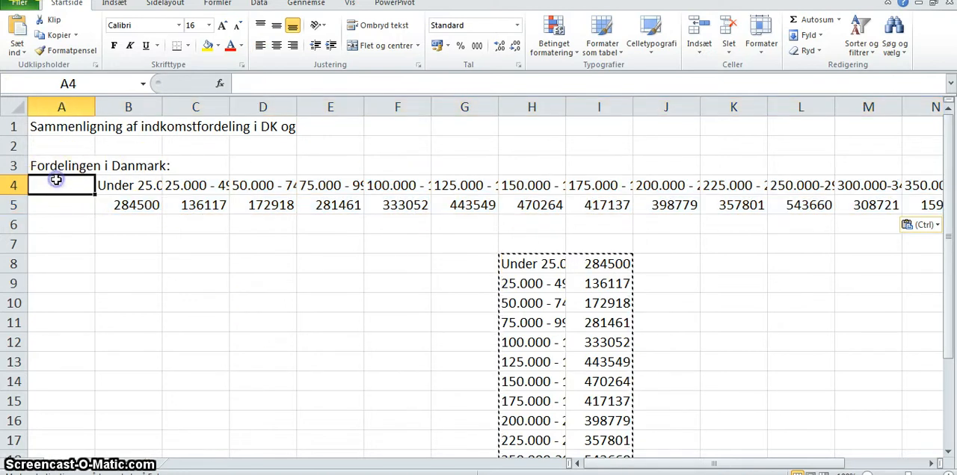
{"action": "type", "text": "Indkomst"}
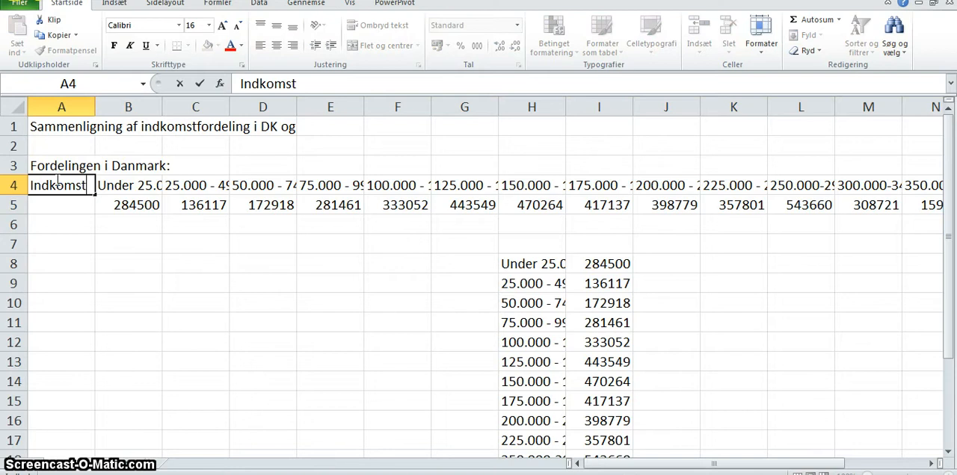
{"action": "key", "text": "Return"}
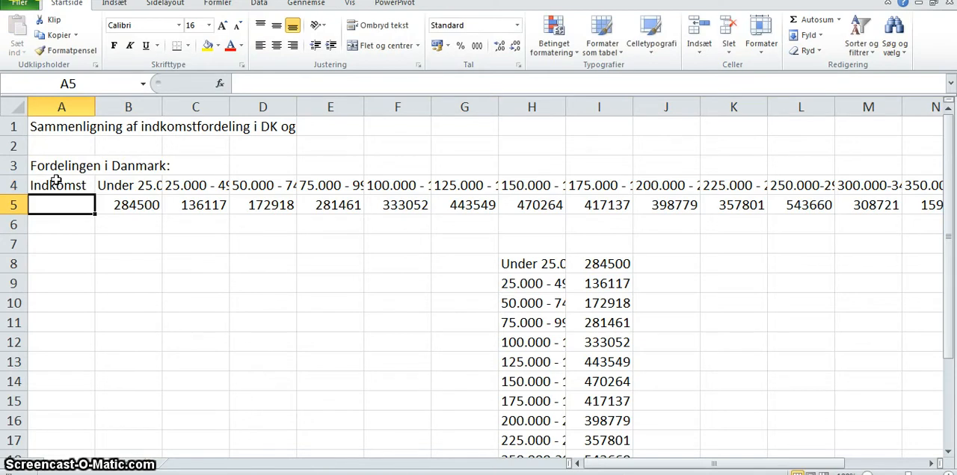
{"action": "type", "text": "A"}
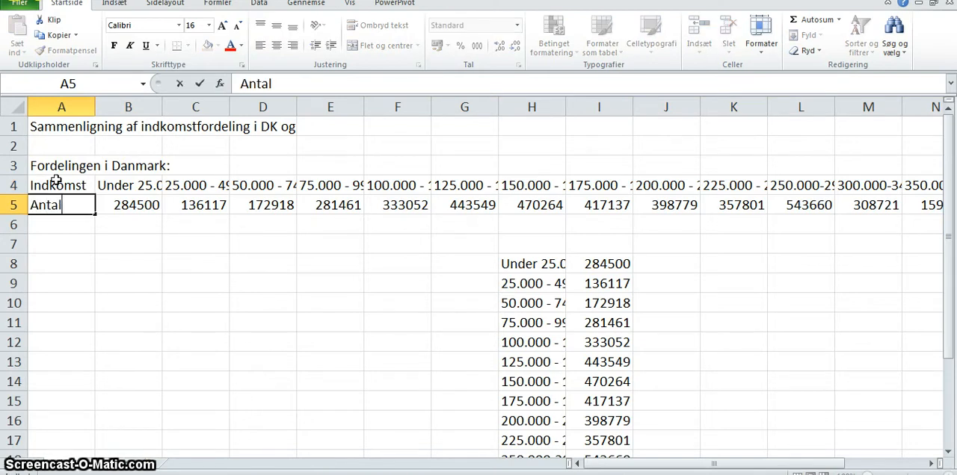
{"action": "type", "text": "ntal"}
{"action": "key", "text": "Return"}
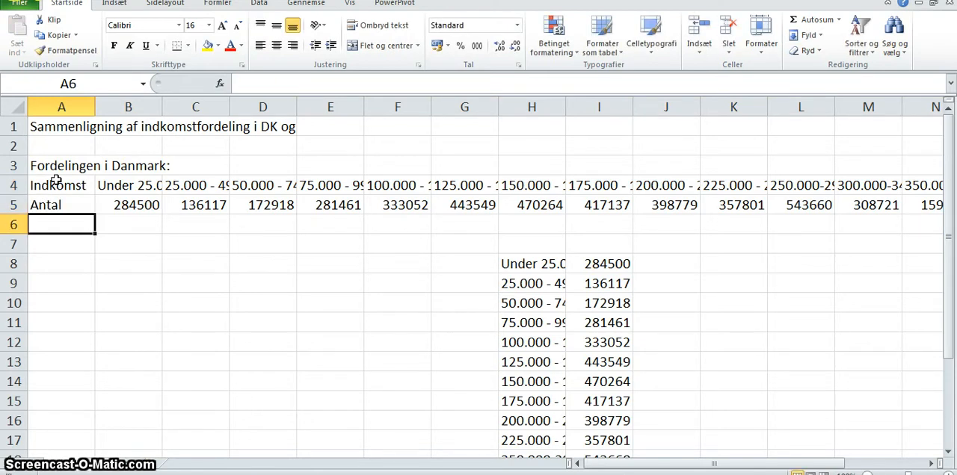
{"action": "type", "text": "And"}
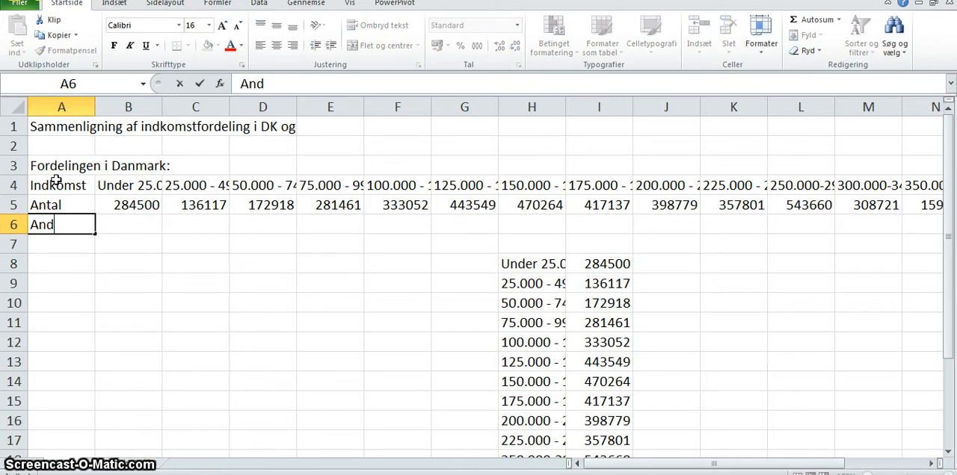
{"action": "type", "text": "el"}
{"action": "key", "text": "Right"}
{"action": "key", "text": "Right"}
{"action": "key", "text": "Right"}
{"action": "key", "text": "Right"}
{"action": "key", "text": "Right"}
{"action": "key", "text": "Right"}
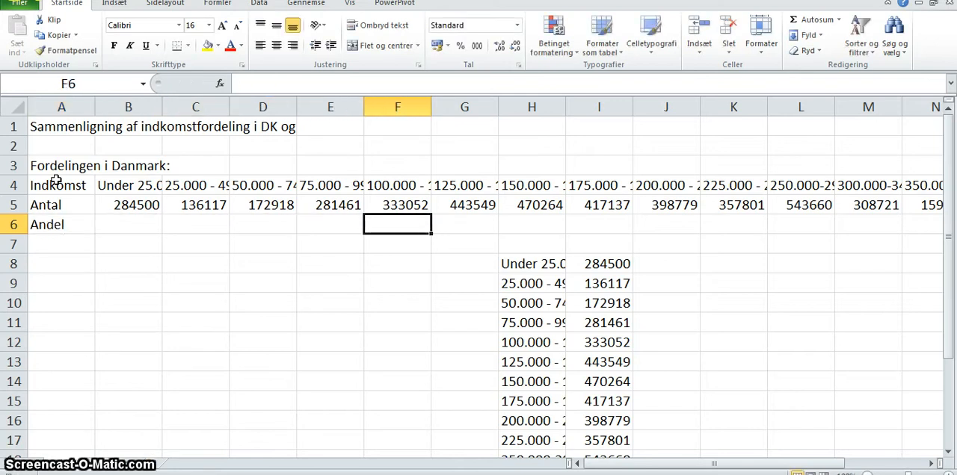
- Delete the original vertical table of intervals and counts in H8:I23
{"action": "key", "text": "Down"}
{"action": "key", "text": "Down"}
{"action": "key", "text": "Right"}
{"action": "key", "text": "shift+Right"}
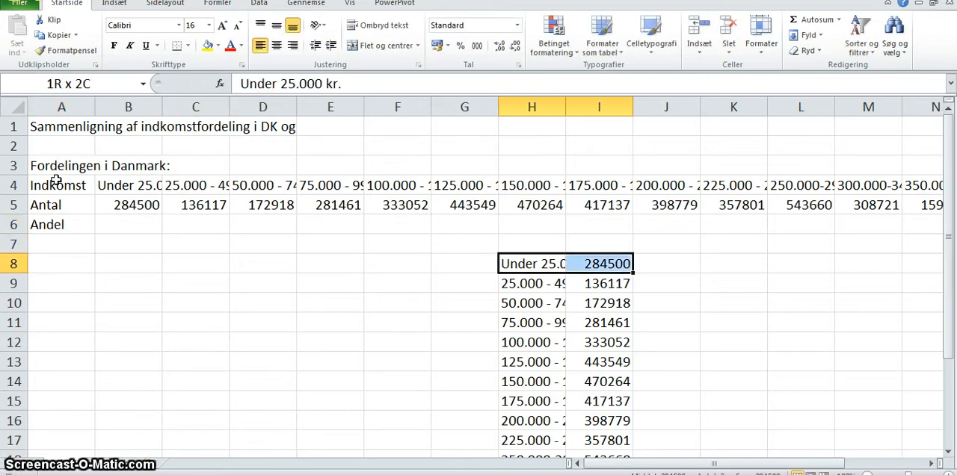
{"action": "key", "text": "shift+Down"}
{"action": "key", "text": "shift+Down"}
{"action": "key", "text": "shift+Down"}
{"action": "key", "text": "shift+Down"}
{"action": "key", "text": "shift+Down"}
{"action": "key", "text": "shift+Down"}
{"action": "key", "text": "shift+Down"}
{"action": "key", "text": "shift+Down"}
{"action": "key", "text": "shift+Down"}
{"action": "key", "text": "ctrl+shift+Down"}
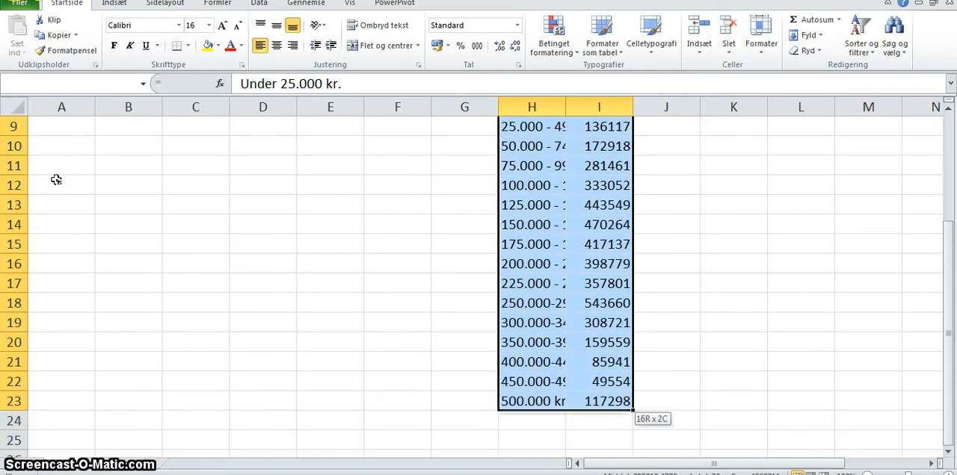
{"action": "scroll", "coordinate": [56, 180], "scroll_direction": "up", "scroll_amount": 3}
{"action": "key", "text": "Up"}
{"action": "key", "text": "Up"}
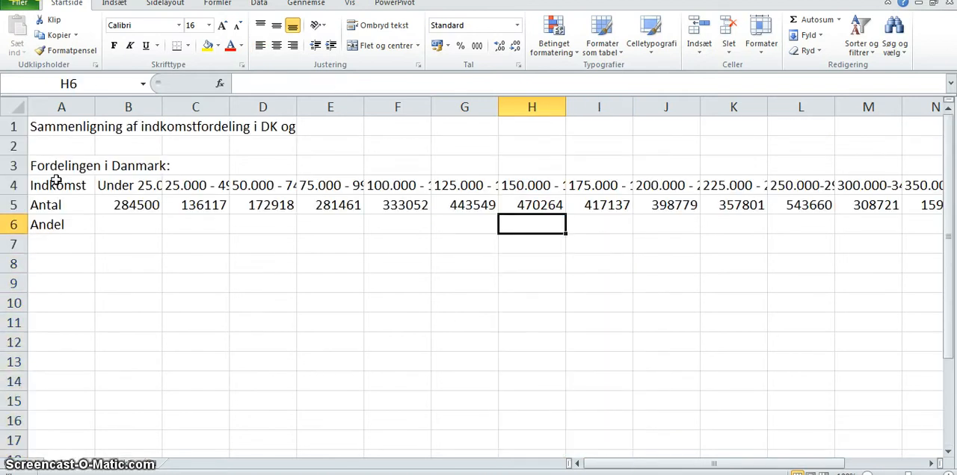
- Enter the heading "I alt" in R4, after the last income interval
{"action": "key", "text": "Left"}
{"action": "key", "text": "Left"}
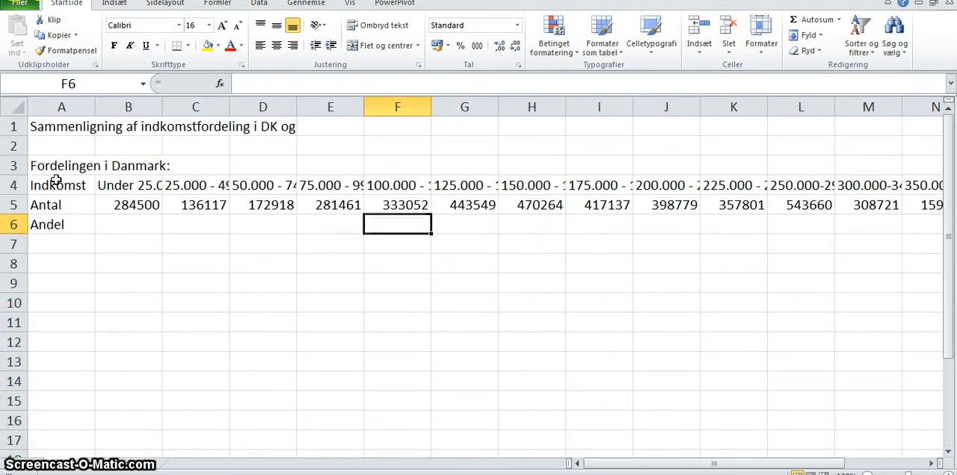
{"action": "key", "text": "Right"}
{"action": "key", "text": "Right"}
{"action": "key", "text": "Right"}
{"action": "key", "text": "Right"}
{"action": "key", "text": "Right"}
{"action": "key", "text": "Right"}
{"action": "key", "text": "Right"}
{"action": "key", "text": "Right"}
{"action": "key", "text": "Right"}
{"action": "key", "text": "Right"}
{"action": "key", "text": "Right"}
{"action": "key", "text": "Right"}
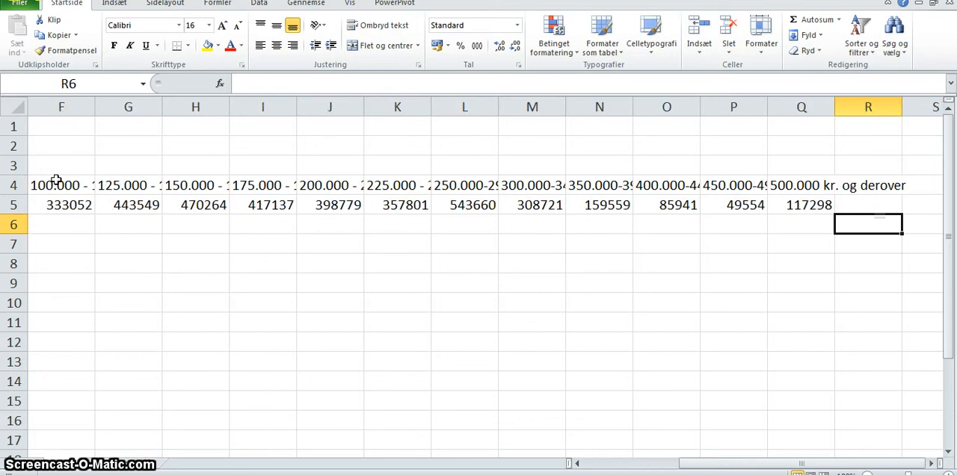
{"action": "key", "text": "Up"}
{"action": "key", "text": "Up"}
{"action": "type", "text": "I"}
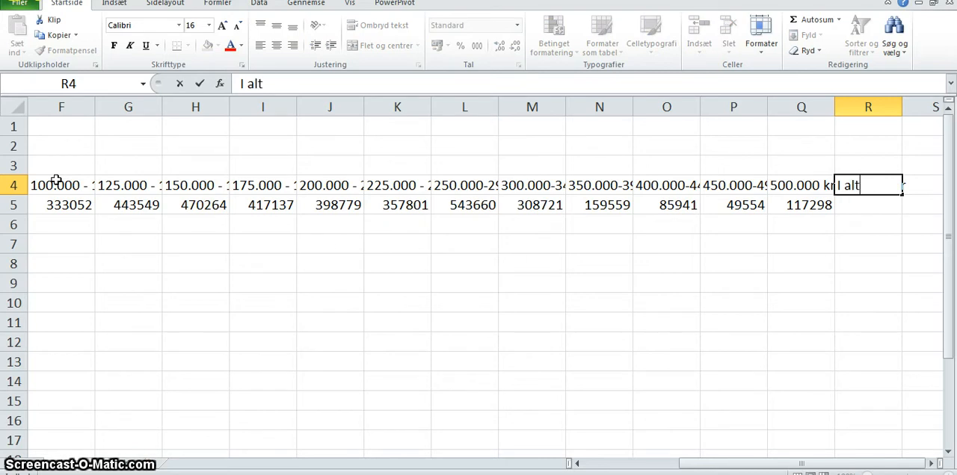
{"action": "type", "text": "alt"}
{"action": "key", "text": "Return"}
- Sum the counts in B5:Q5 into R5 with AutoSum
{"action": "key", "text": "Left"}
{"action": "key", "text": "Left"}
{"action": "key", "text": "Left"}
{"action": "key", "text": "Left"}
{"action": "key", "text": "Left"}
{"action": "key", "text": "Left"}
{"action": "key", "text": "Left"}
{"action": "key", "text": "Left"}
{"action": "key", "text": "Left"}
{"action": "key", "text": "Left"}
{"action": "key", "text": "Left"}
{"action": "key", "text": "Left"}
{"action": "key", "text": "Left"}
{"action": "key", "text": "Left"}
{"action": "key", "text": "Left"}
{"action": "key", "text": "Left"}
{"action": "key", "text": "Left"}
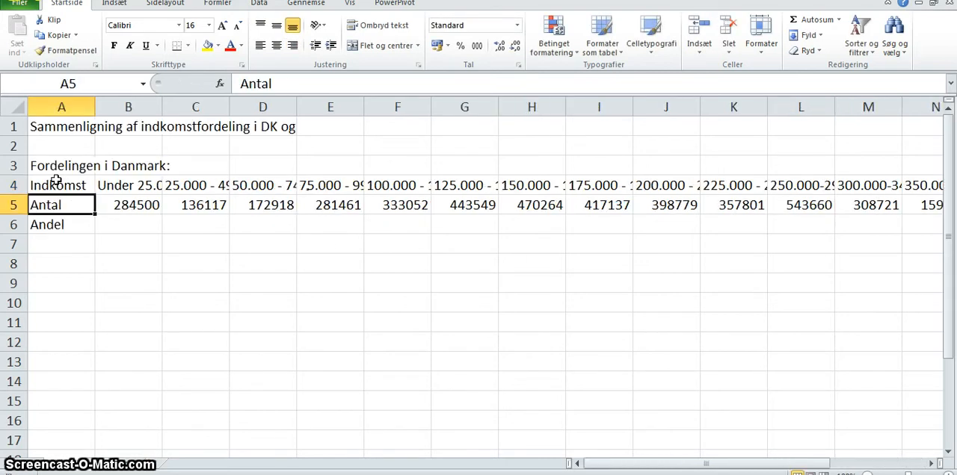
{"action": "key", "text": "Right"}
{"action": "key", "text": "shift+Right"}
{"action": "key", "text": "shift+Right"}
{"action": "key", "text": "shift+Right"}
{"action": "key", "text": "shift+Right"}
{"action": "key", "text": "shift+Right"}
{"action": "key", "text": "shift+Right"}
{"action": "key", "text": "shift+Right"}
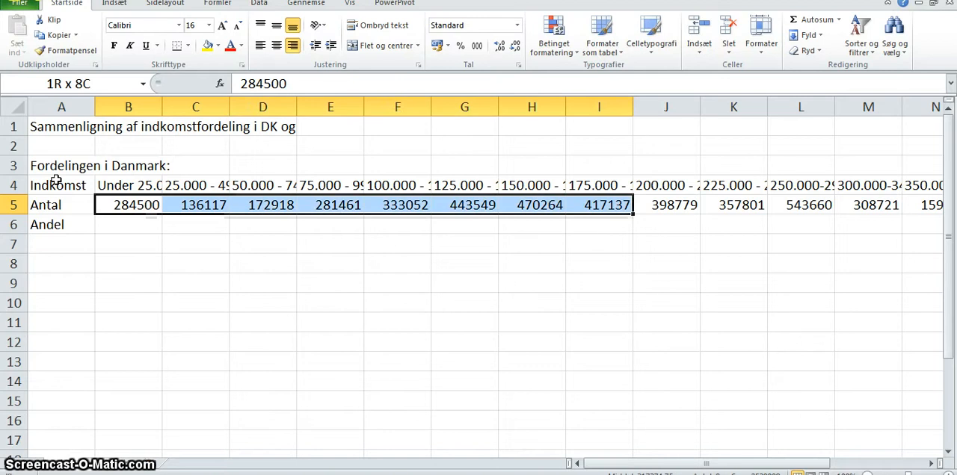
{"action": "key", "text": "shift+Right"}
{"action": "key", "text": "shift+Right"}
{"action": "key", "text": "shift+Right"}
{"action": "key", "text": "shift+Right"}
{"action": "key", "text": "shift+Right"}
{"action": "key", "text": "shift+Right"}
{"action": "key", "text": "shift+Right"}
{"action": "key", "text": "shift+Right"}
{"action": "key", "text": "shift+Right"}
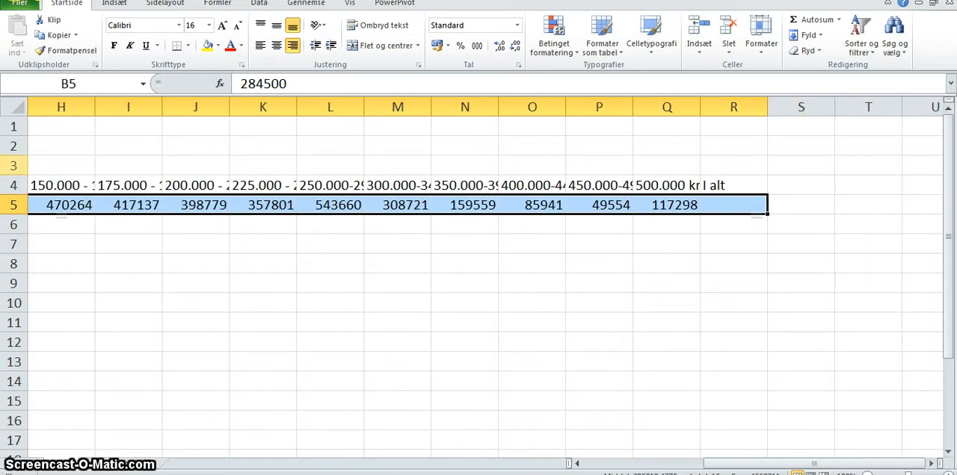
{"action": "left_click", "coordinate": [815, 20]}
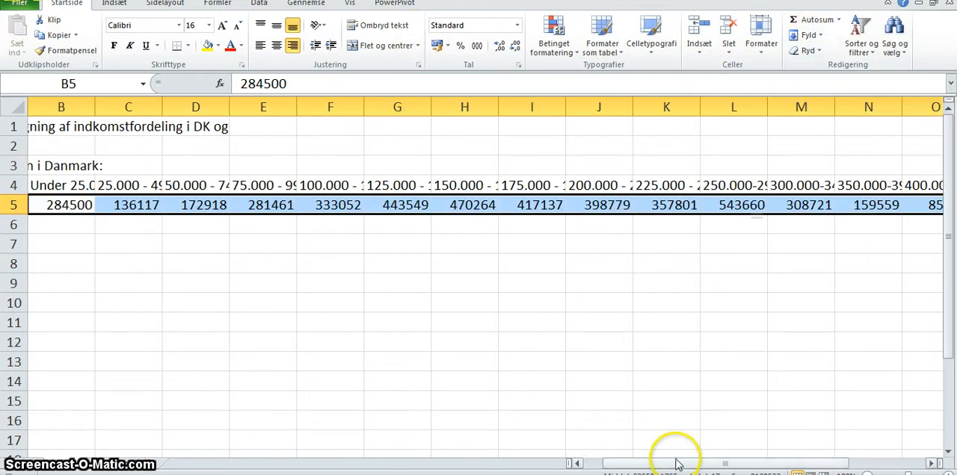
{"action": "left_click_drag", "start_coordinate": [677, 463], "coordinate": [677, 462]}
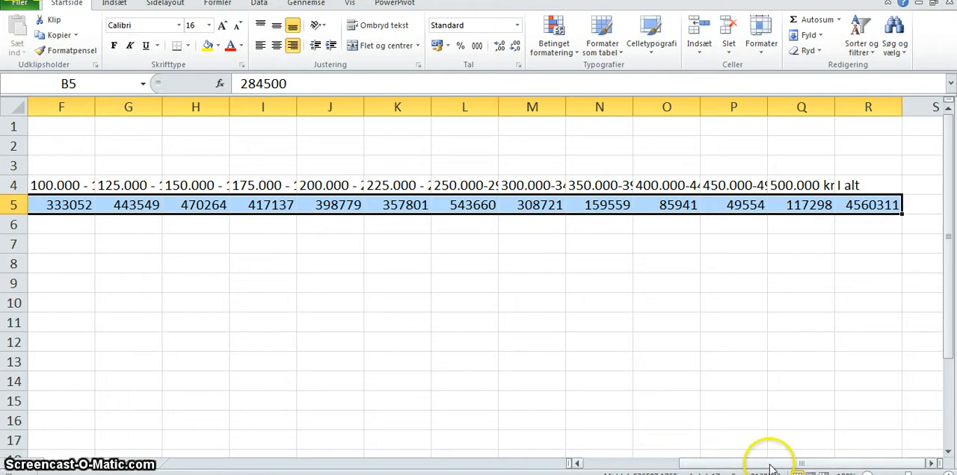
- Calculate the first interval's share in B6 with the formula =B5/R5
{"action": "left_click_drag", "start_coordinate": [770, 461], "coordinate": [582, 461]}
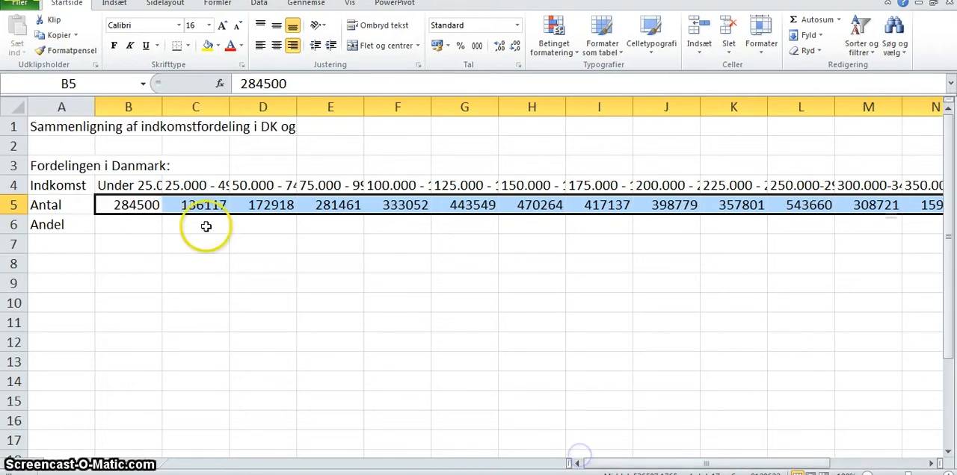
{"action": "left_click", "coordinate": [145, 222]}
{"action": "type", "text": "="}
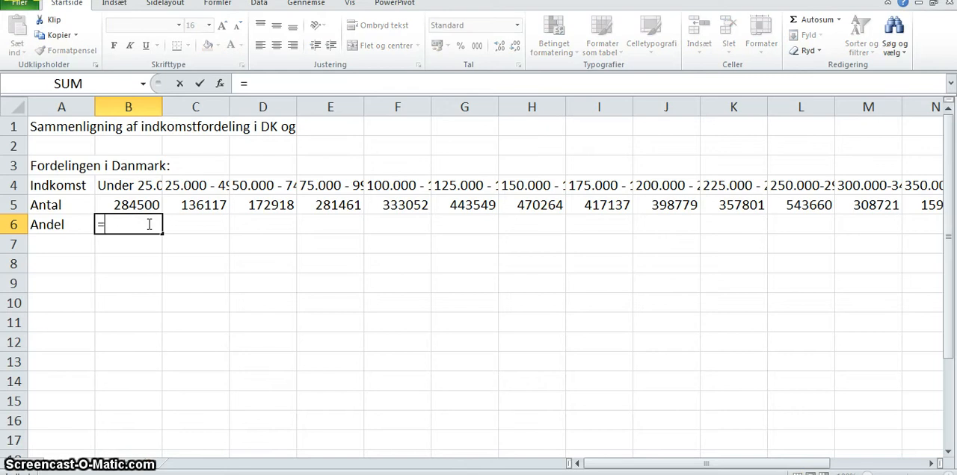
{"action": "left_click", "coordinate": [117, 204]}
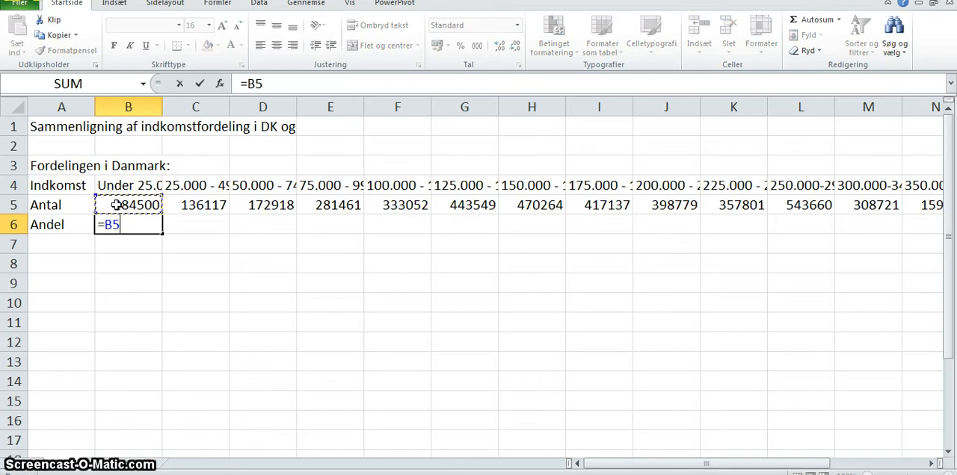
{"action": "type", "text": "/"}
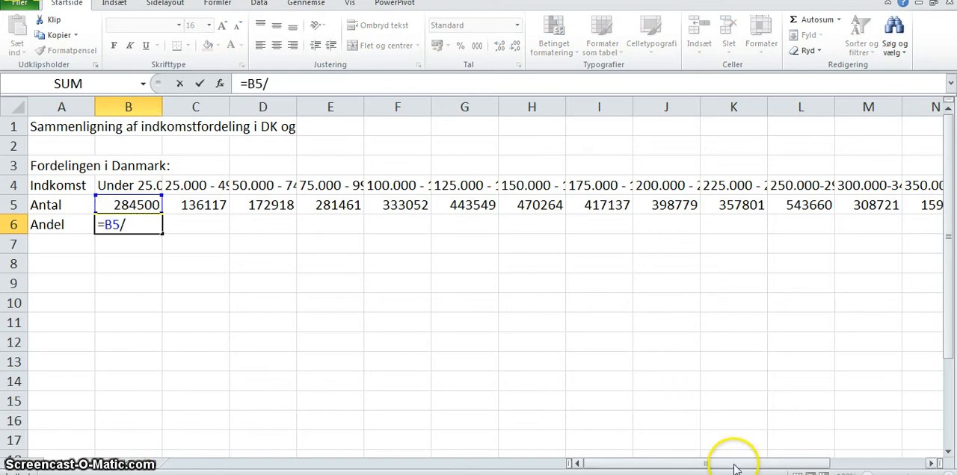
{"action": "left_click_drag", "start_coordinate": [732, 466], "coordinate": [951, 468]}
{"action": "left_click", "coordinate": [876, 209]}
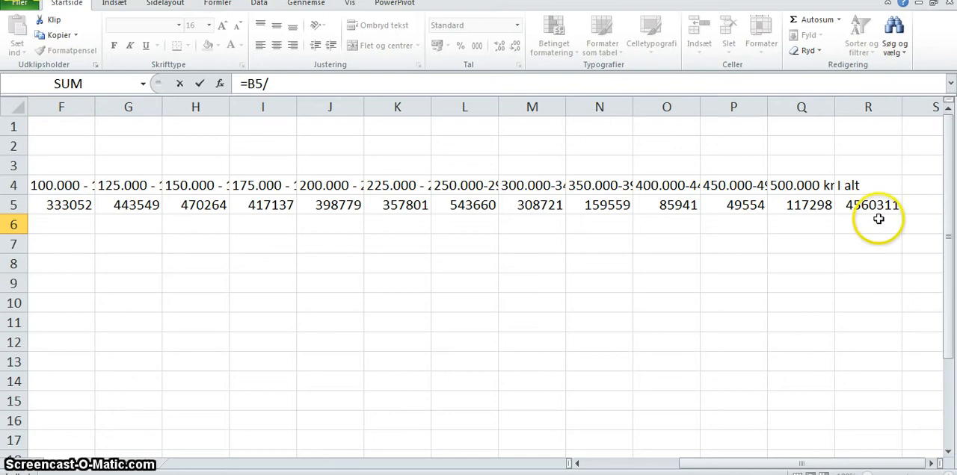
{"action": "key", "text": "Return"}
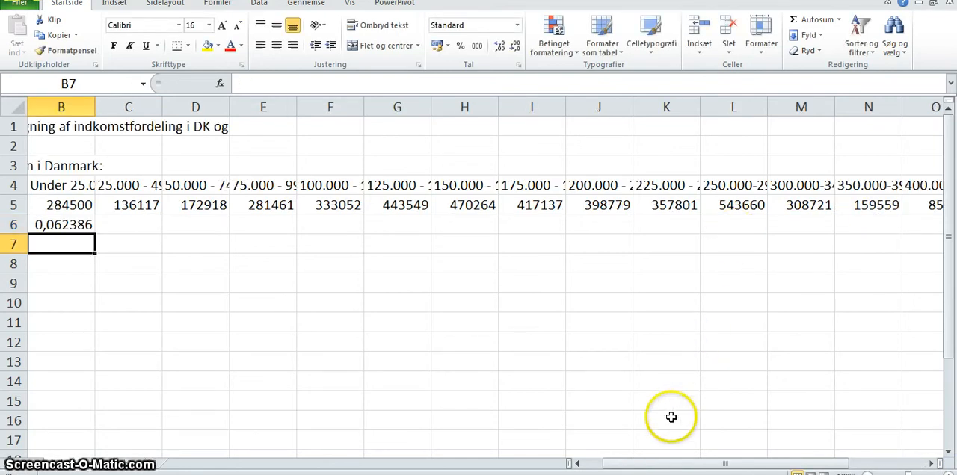
- Make the total reference absolute in the first interval's share formula in B6, so it reads =B5/$R$5
{"action": "left_click_drag", "start_coordinate": [659, 465], "coordinate": [630, 464]}
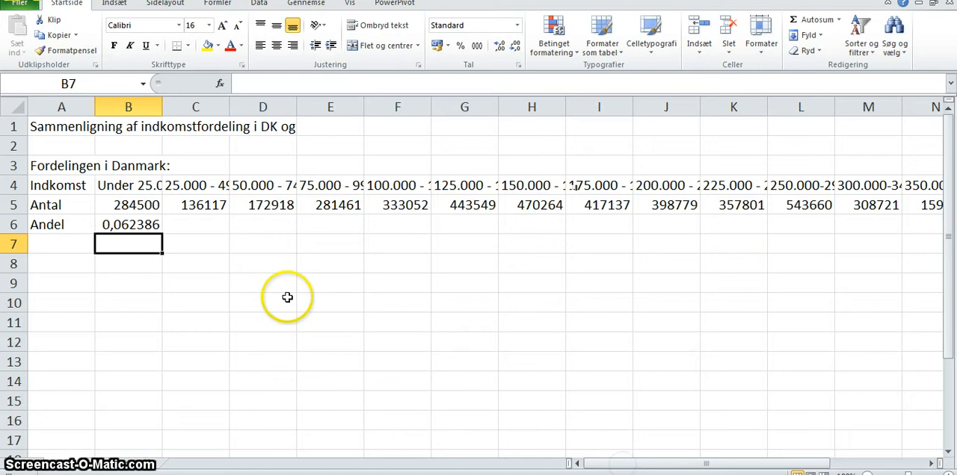
{"action": "left_click", "coordinate": [201, 225]}
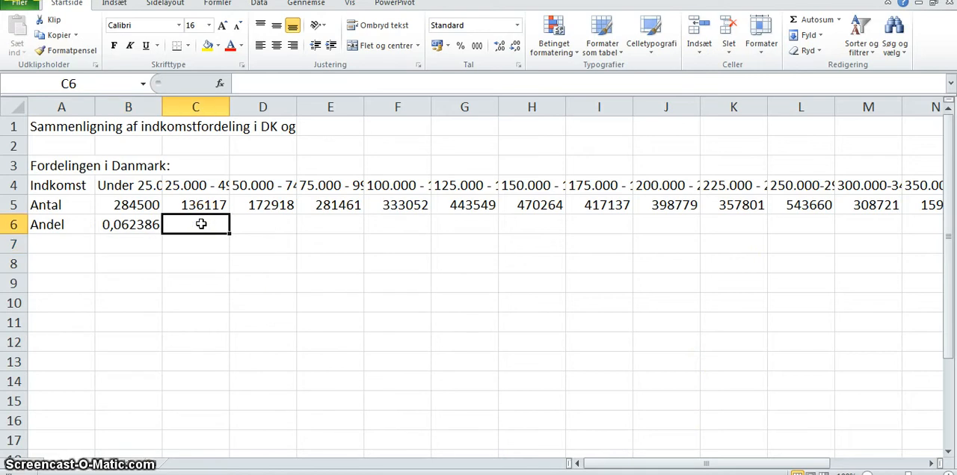
{"action": "left_click", "coordinate": [145, 223]}
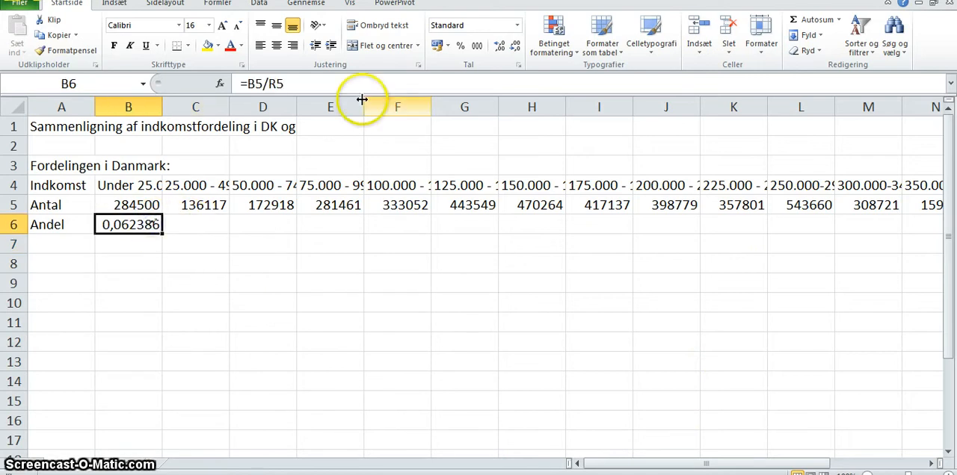
{"action": "left_click", "coordinate": [269, 83]}
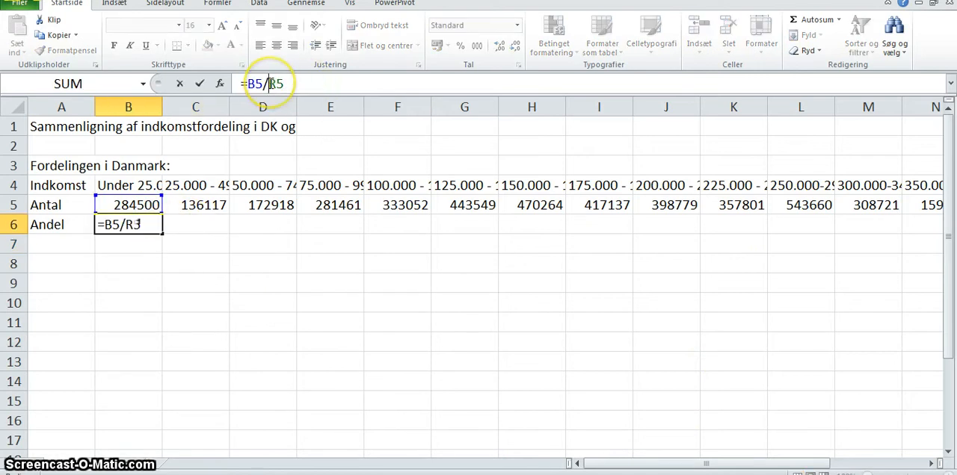
{"action": "type", "text": "$R$"}
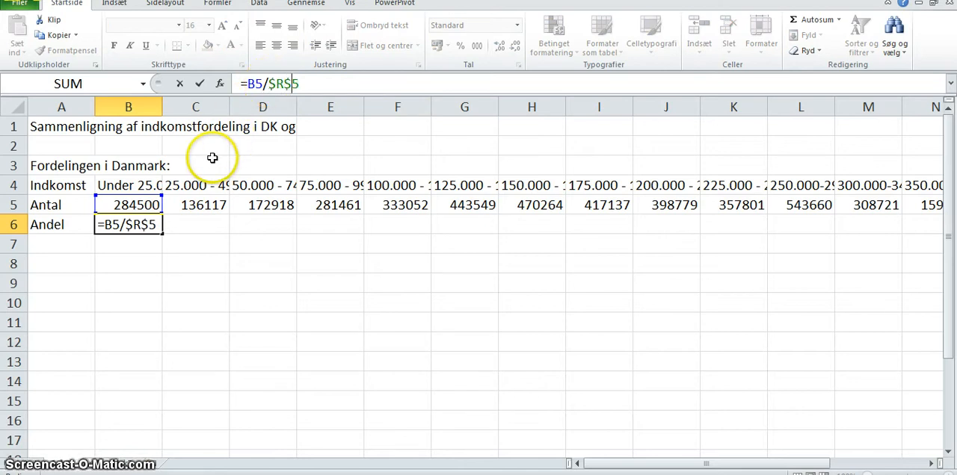
{"action": "key", "text": "Return"}
- Check the total cell R5 that the share formula refers to, and return to the start of the Andel row
{"action": "key", "text": "Right"}
{"action": "key", "text": "Right"}
{"action": "key", "text": "Right"}
{"action": "key", "text": "Right"}
{"action": "key", "text": "Right"}
{"action": "key", "text": "Right"}
{"action": "key", "text": "Right"}
{"action": "key", "text": "Right"}
{"action": "key", "text": "Right"}
{"action": "key", "text": "Right"}
{"action": "key", "text": "Right"}
{"action": "key", "text": "Right"}
{"action": "key", "text": "Right"}
{"action": "key", "text": "Right"}
{"action": "key", "text": "Right"}
{"action": "key", "text": "Right"}
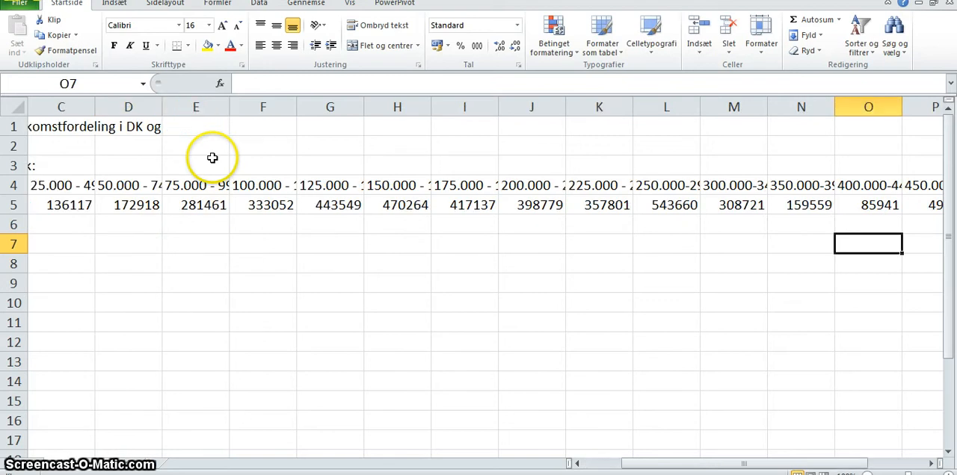
{"action": "key", "text": "Up"}
{"action": "key", "text": "Up"}
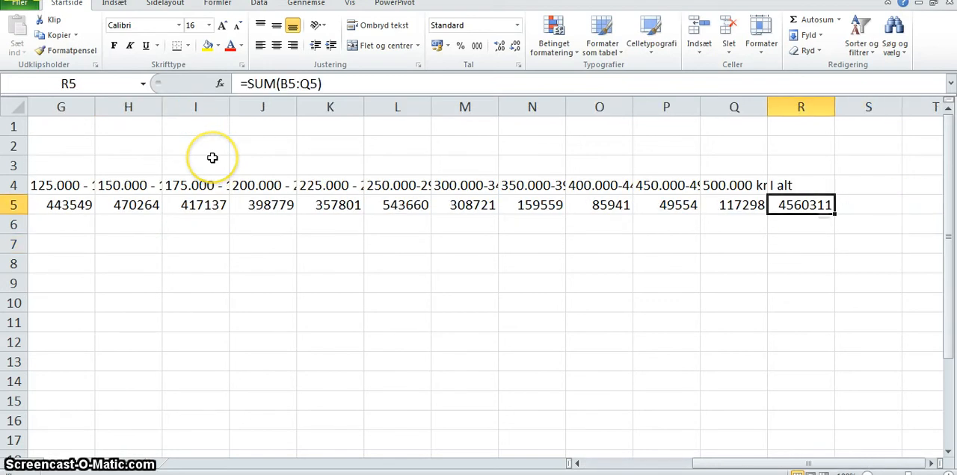
{"action": "key", "text": "Down"}
{"action": "key", "text": "Left"}
{"action": "key", "text": "Left"}
{"action": "key", "text": "Left"}
{"action": "key", "text": "Left"}
{"action": "key", "text": "Left"}
{"action": "key", "text": "Left"}
{"action": "key", "text": "Left"}
{"action": "key", "text": "Left"}
{"action": "key", "text": "Left"}
{"action": "key", "text": "Left"}
{"action": "key", "text": "Left"}
{"action": "key", "text": "Left"}
{"action": "key", "text": "Left"}
{"action": "key", "text": "Left"}
{"action": "key", "text": "Left"}
{"action": "key", "text": "Left"}
{"action": "key", "text": "Left"}
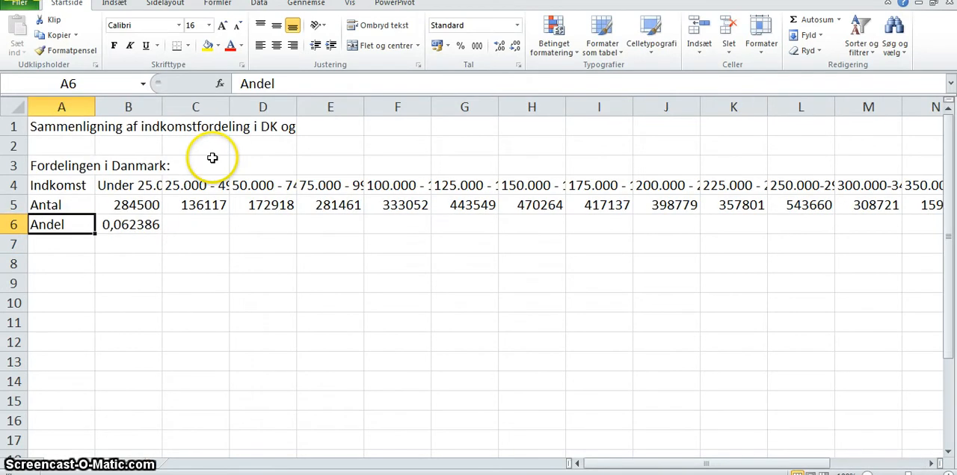
- Fill the share formula from B6 across the Andel row to Q6, the last income interval
{"action": "key", "text": "Right"}
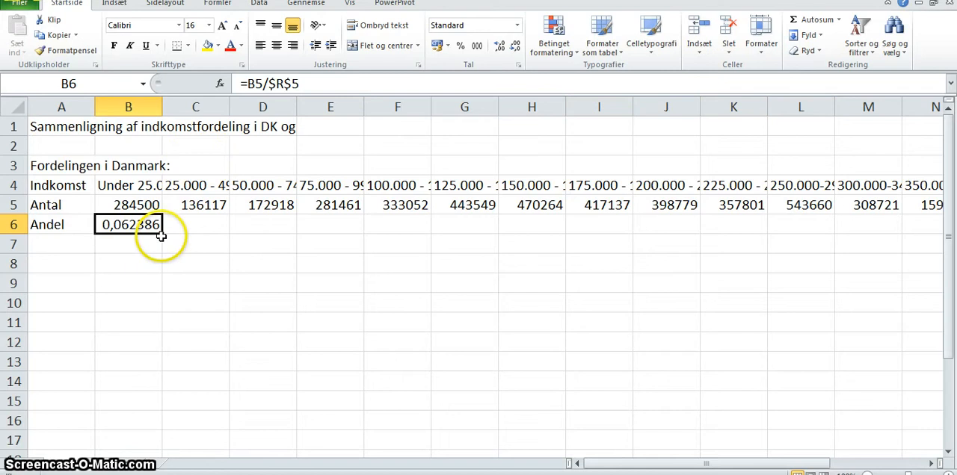
{"action": "left_click_drag", "start_coordinate": [161, 236], "coordinate": [741, 244]}
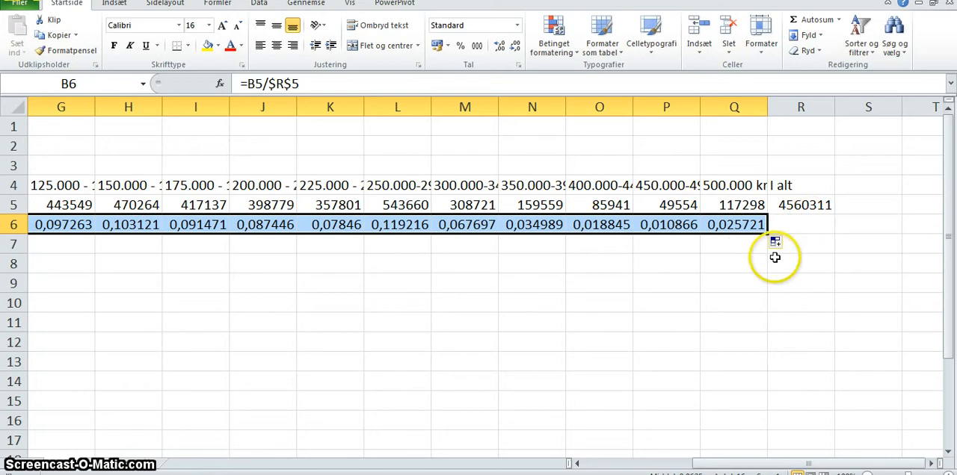
{"action": "left_click", "coordinate": [747, 282]}
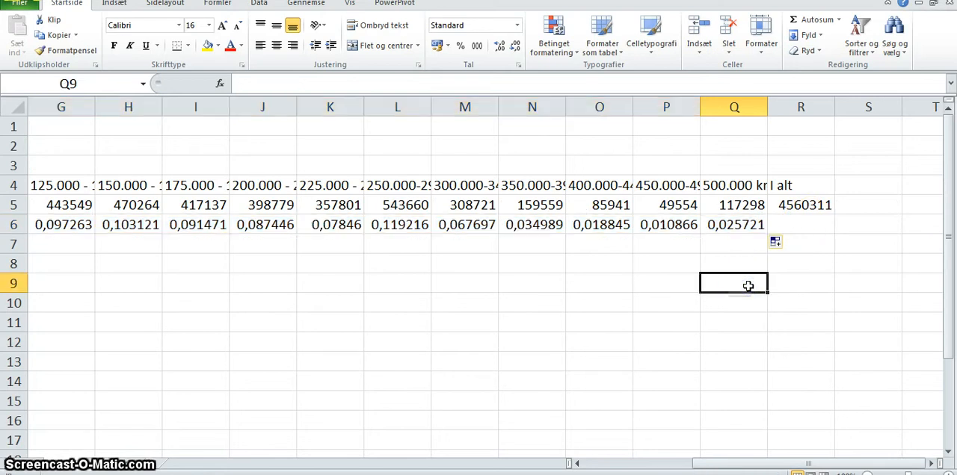
- Examine the filled share formulas in row 6 and the income interval heading in L4
{"action": "key", "text": "Left"}
{"action": "key", "text": "Left"}
{"action": "key", "text": "Left"}
{"action": "key", "text": "Up"}
{"action": "key", "text": "Up"}
{"action": "key", "text": "Up"}
{"action": "key", "text": "Left"}
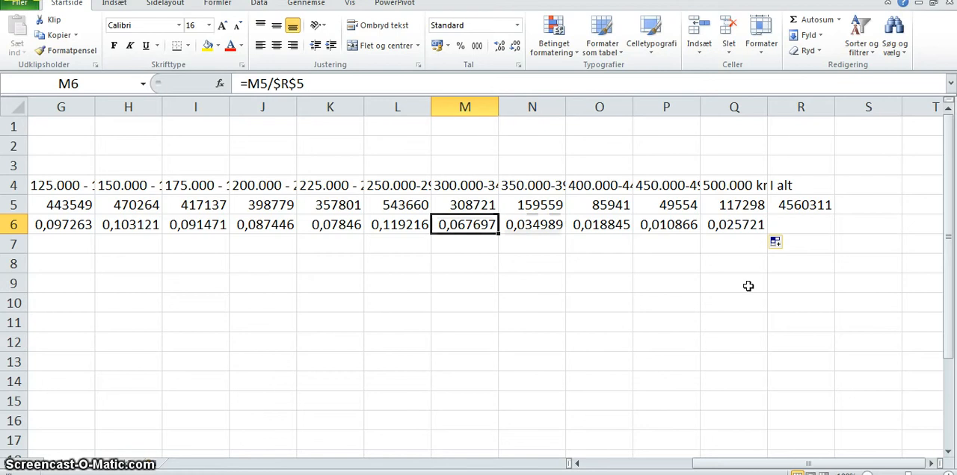
{"action": "key", "text": "Left"}
{"action": "key", "text": "Up"}
{"action": "key", "text": "Up"}
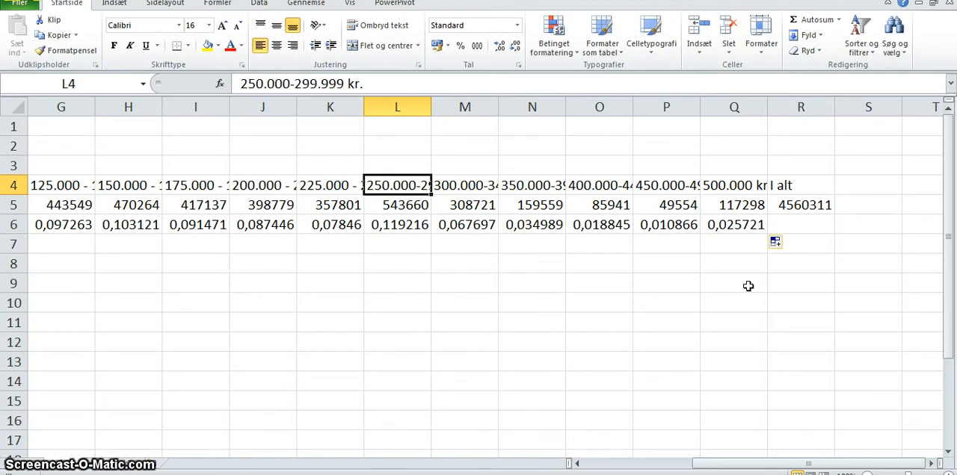
- Begin a heading for the second distribution in A8 with the text "Fordelingen i"
{"action": "key", "text": "Down"}
{"action": "key", "text": "Down"}
{"action": "key", "text": "Down"}
{"action": "key", "text": "Left"}
{"action": "key", "text": "Left"}
{"action": "key", "text": "Left"}
{"action": "key", "text": "Left"}
{"action": "key", "text": "Left"}
{"action": "key", "text": "Left"}
{"action": "key", "text": "Left"}
{"action": "key", "text": "Left"}
{"action": "key", "text": "Left"}
{"action": "key", "text": "Left"}
{"action": "key", "text": "Left"}
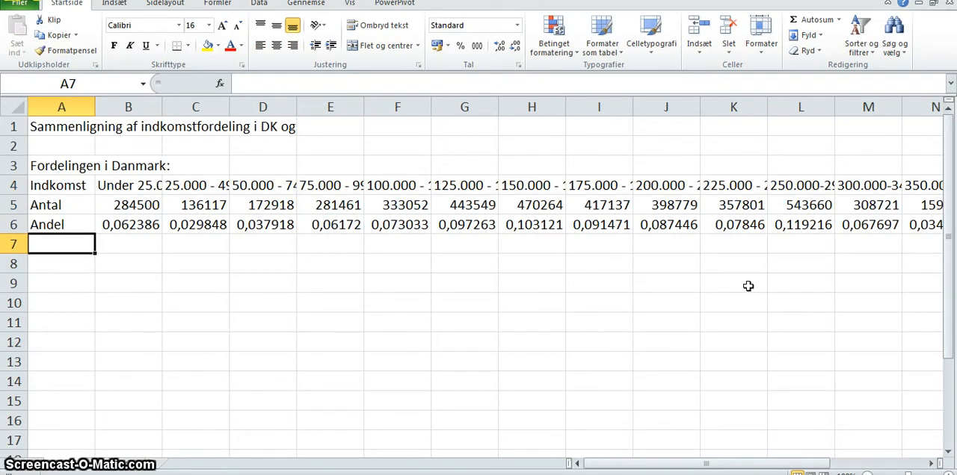
{"action": "key", "text": "Down"}
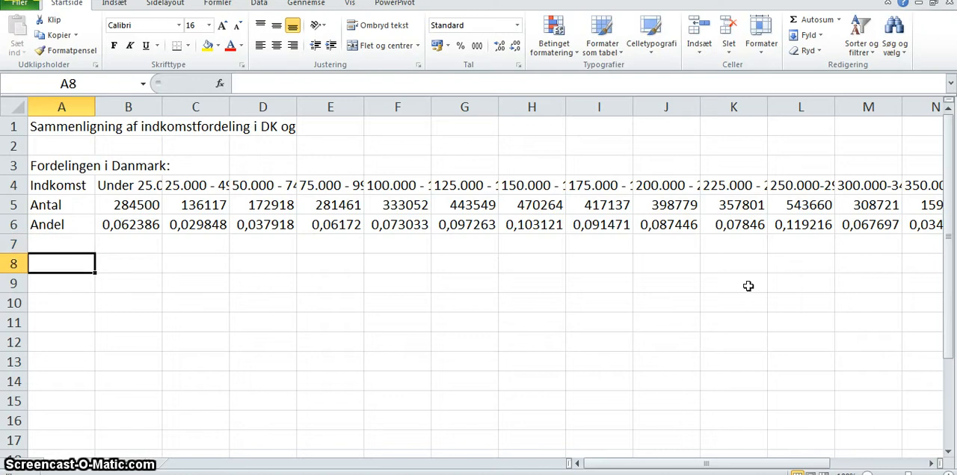
{"action": "type", "text": "Fordelingen i"}
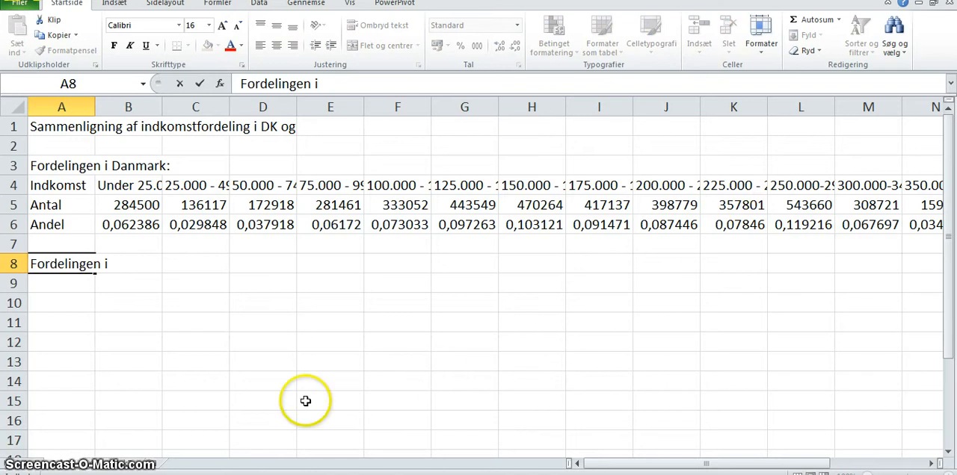
- Switch to Statistikbanken in Firefox, change the INDKP6 table's area from Hele landet to Slagelse, and show the table
{"action": "left_click", "coordinate": [265, 474]}
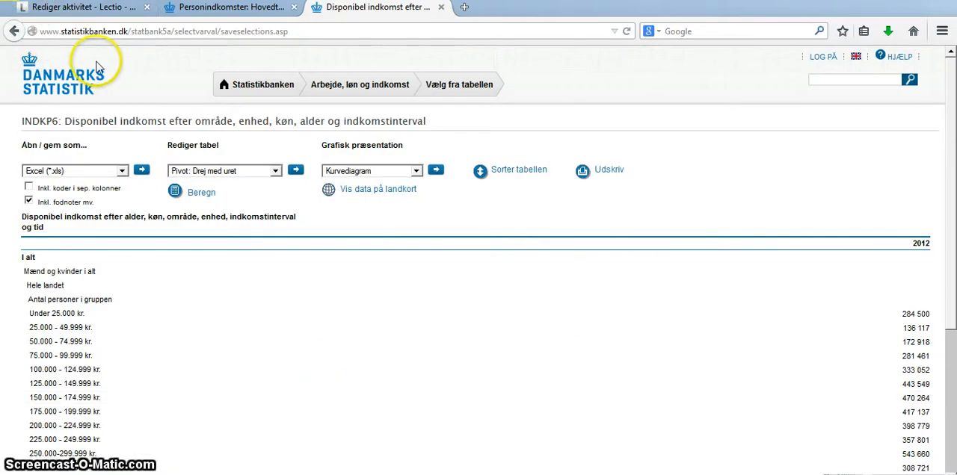
{"action": "left_click", "coordinate": [13, 31]}
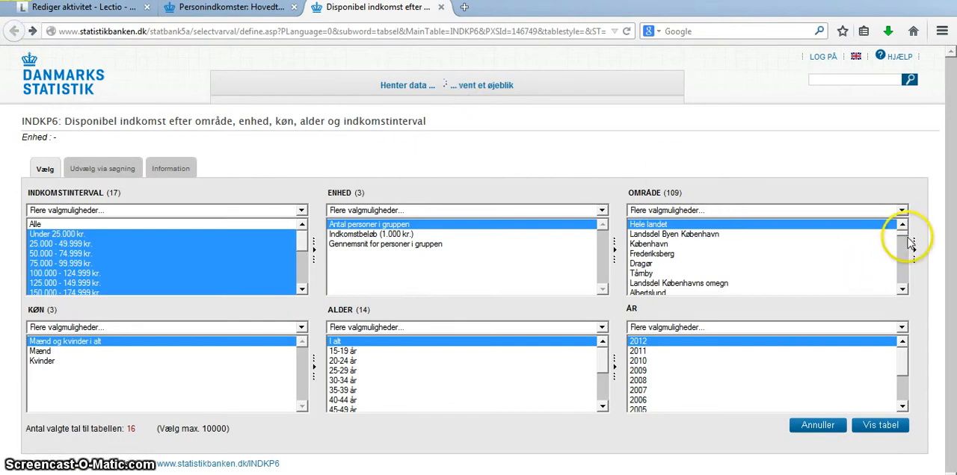
{"action": "left_click_drag", "start_coordinate": [907, 241], "coordinate": [906, 257]}
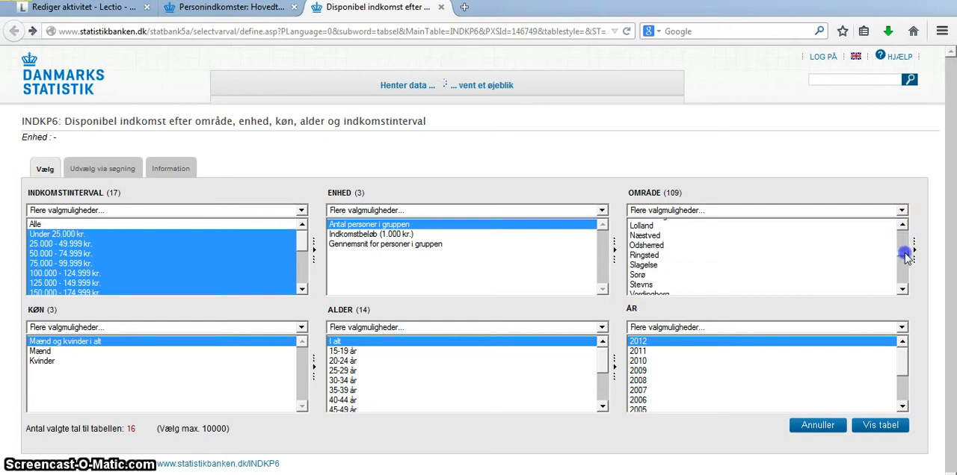
{"action": "left_click", "coordinate": [656, 267]}
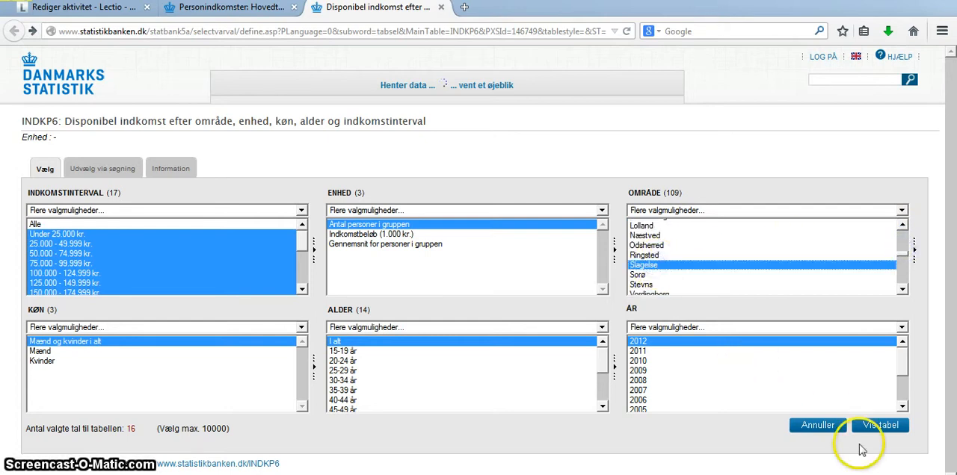
{"action": "left_click", "coordinate": [879, 425]}
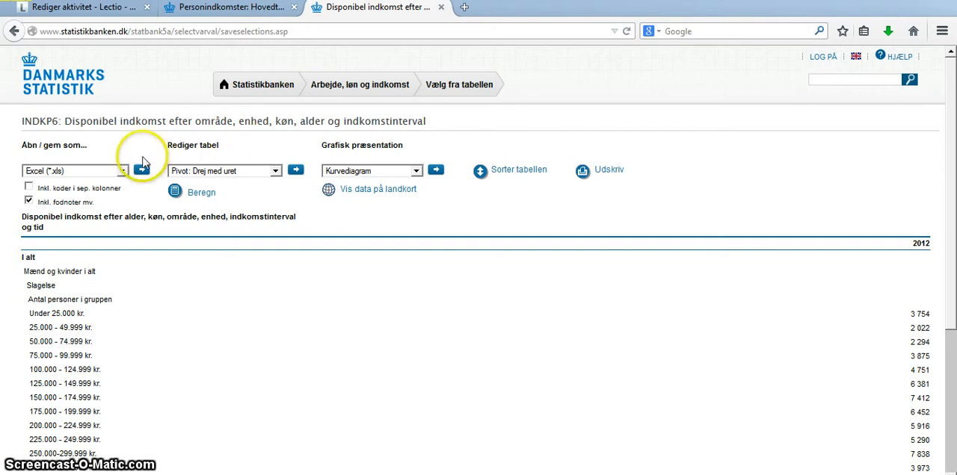
- Try to export the Slagelse table in Excel (*.xls) format and open the newest downloaded file
{"action": "left_click", "coordinate": [141, 171]}
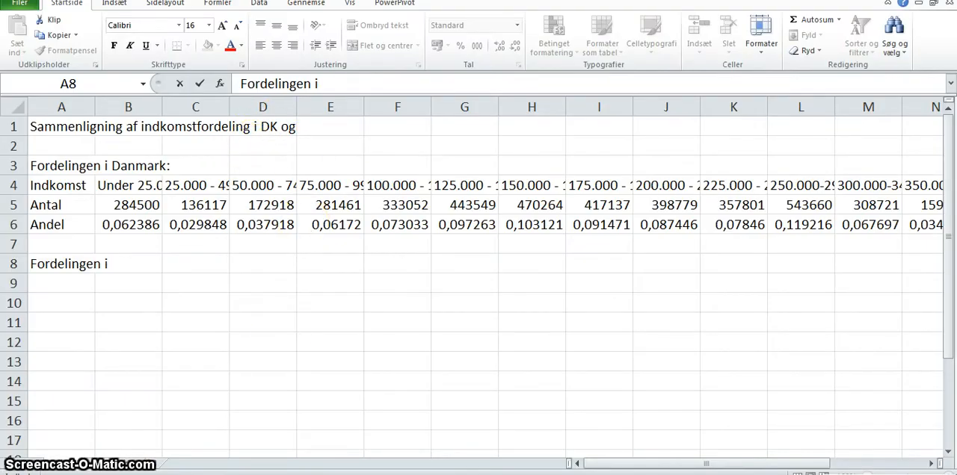
{"action": "mouse_move", "coordinate": [332, 471]}
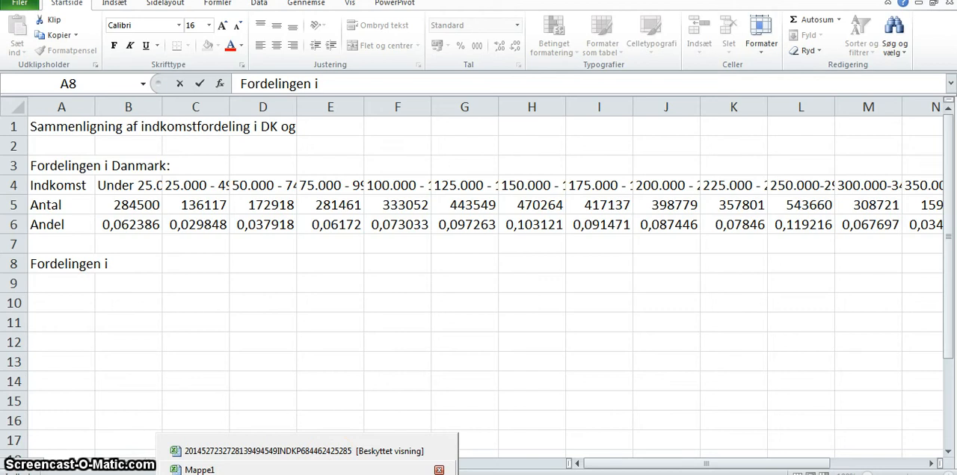
{"action": "key", "text": "alt+Tab"}
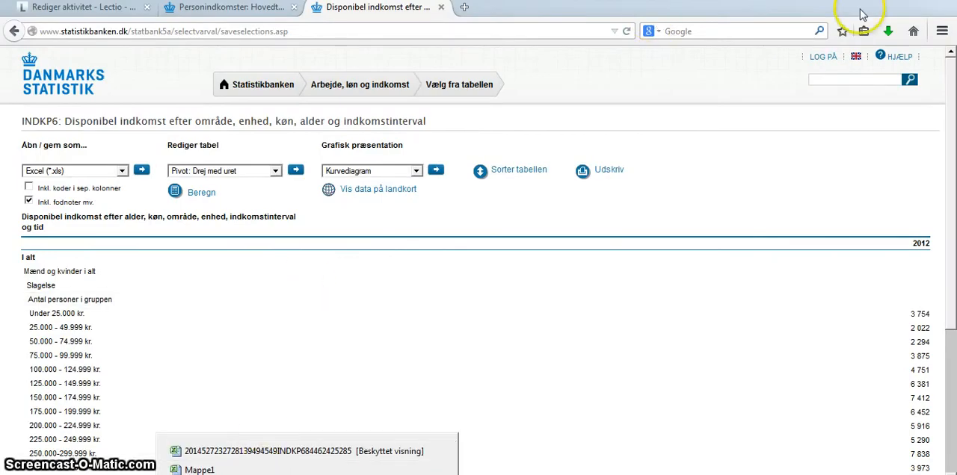
{"action": "left_click", "coordinate": [888, 31]}
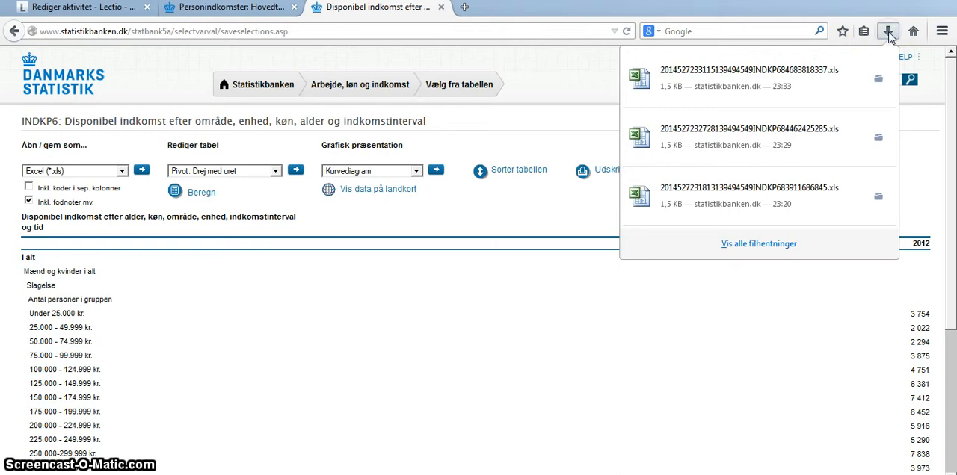
{"action": "left_click", "coordinate": [826, 60]}
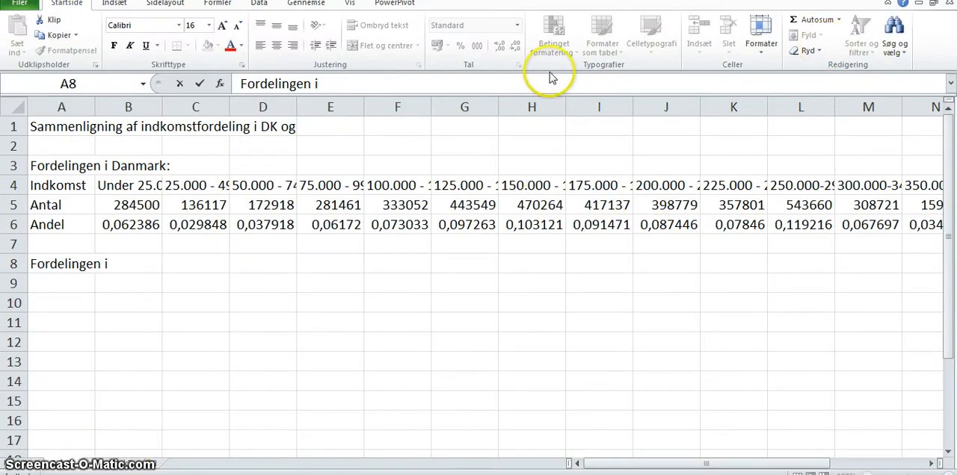
{"action": "mouse_move", "coordinate": [305, 474]}
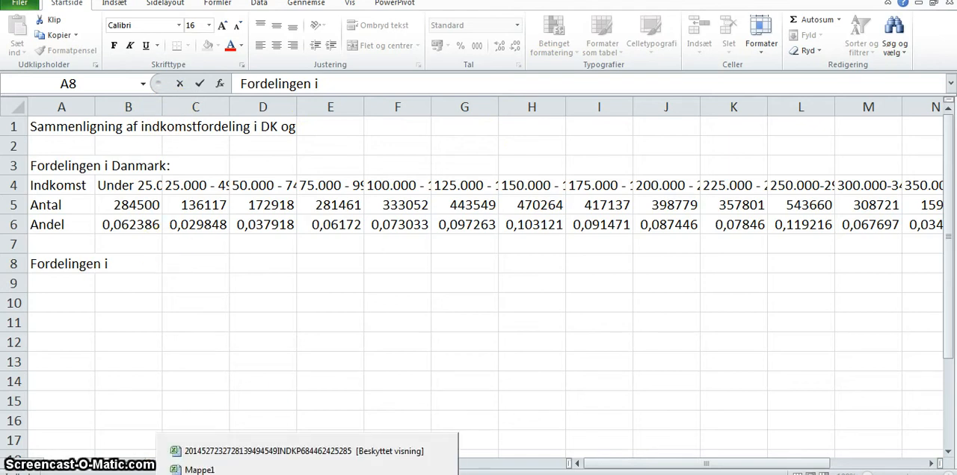
{"action": "left_click", "coordinate": [281, 474]}
- Export the Slagelse table again, open it with Microsoft Excel, and bring its workbook to the front
{"action": "left_click", "coordinate": [139, 170]}
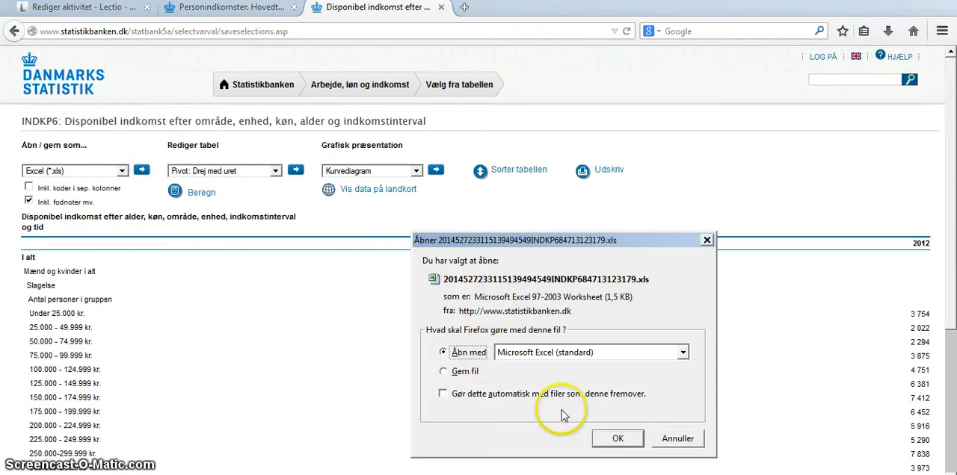
{"action": "left_click", "coordinate": [619, 439]}
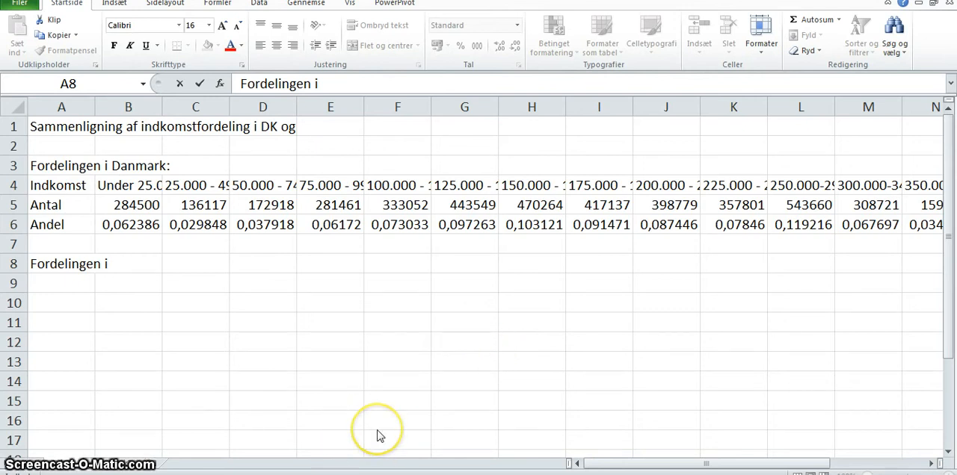
{"action": "key", "text": "alt+Tab"}
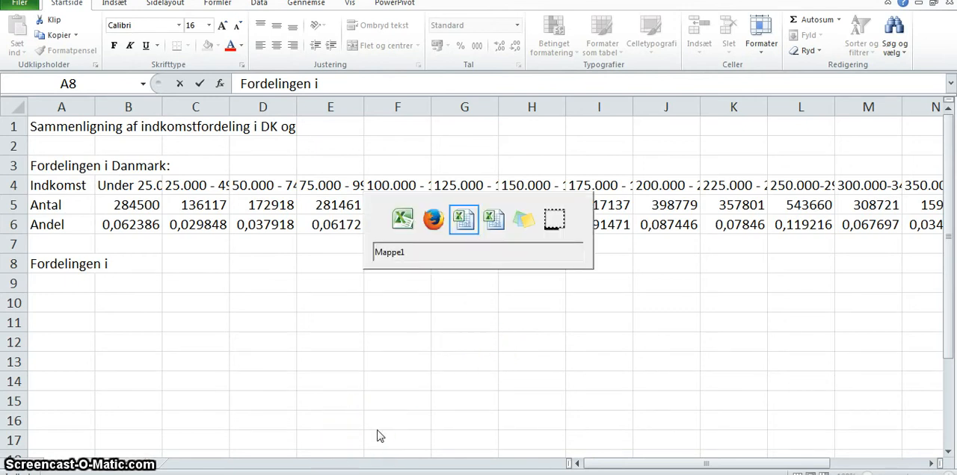
{"action": "key", "text": "Tab"}
{"action": "key", "text": "Tab"}
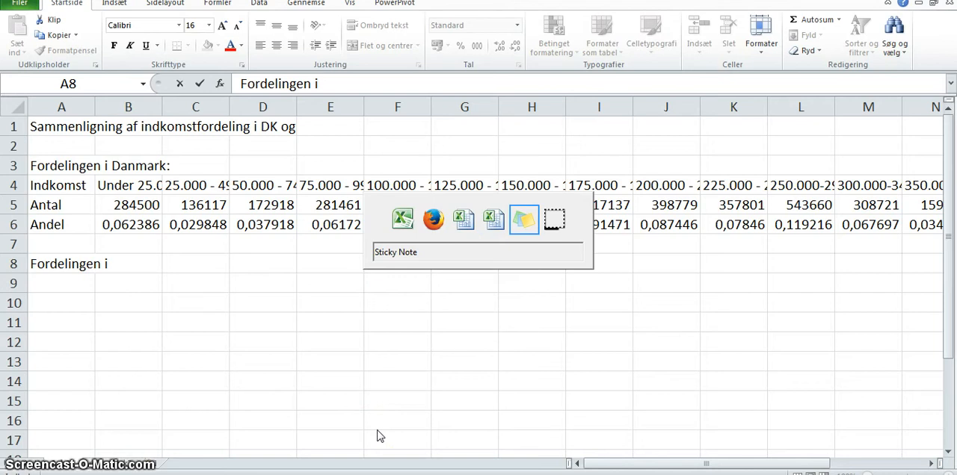
{"action": "key", "text": "Tab"}
{"action": "key", "text": "Tab"}
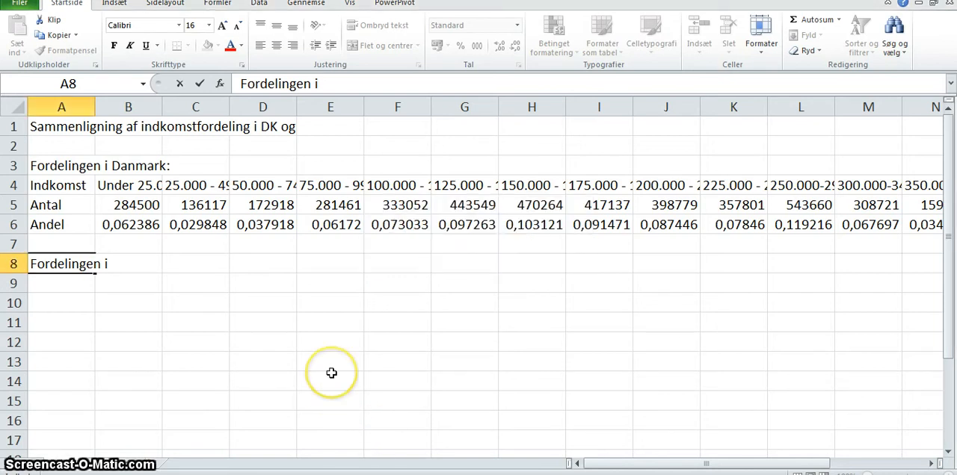
{"action": "key", "text": "alt+Tab"}
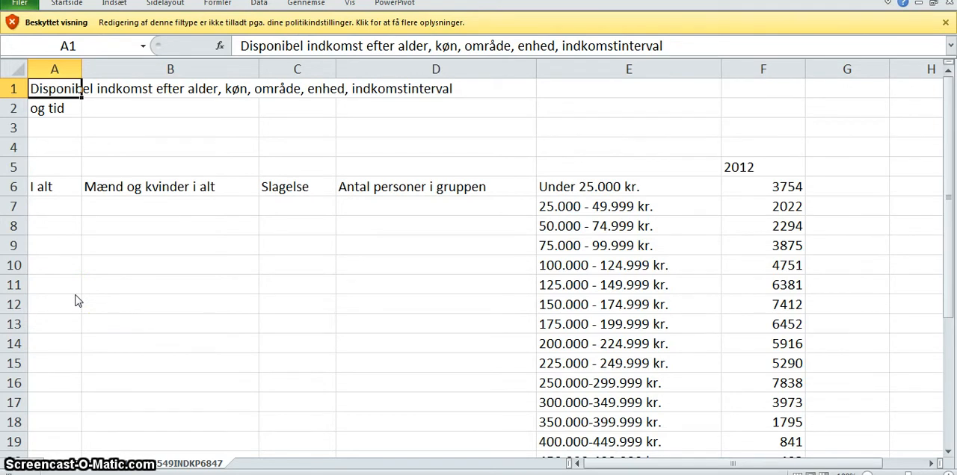
- Copy Slagelse's 2012 counts for all income intervals in F6:F21
{"action": "left_click", "coordinate": [743, 188]}
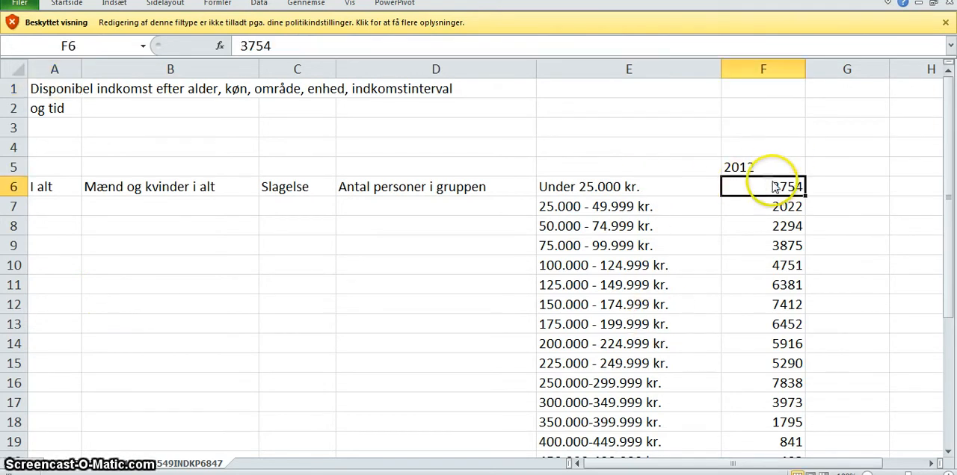
{"action": "left_click_drag", "start_coordinate": [751, 187], "coordinate": [761, 336]}
{"action": "key", "text": "ctrl+c"}
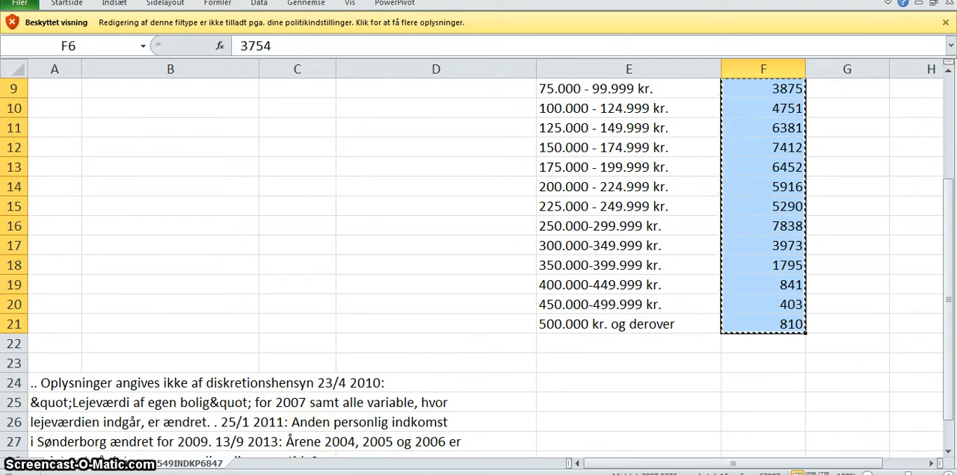
- Switch to the Mappe1 workbook and complete the heading in A8 as "Fordelingen i Slagelse"
{"action": "left_click", "coordinate": [305, 474]}
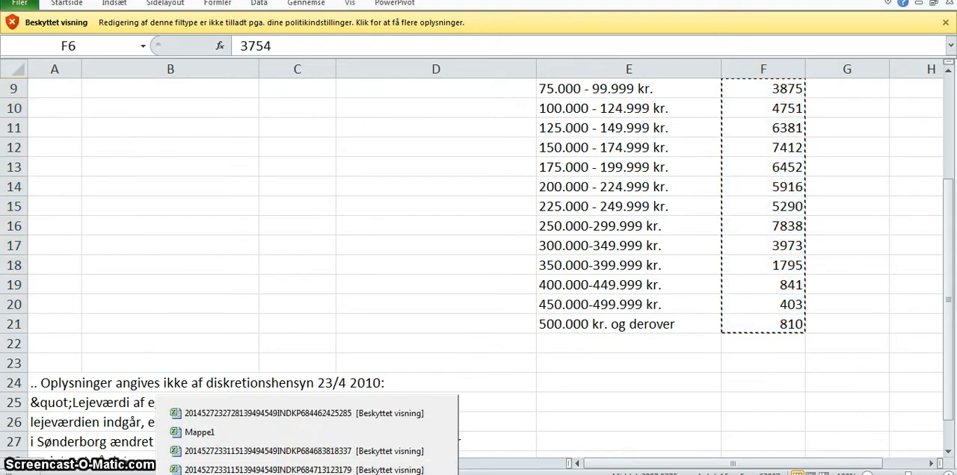
{"action": "left_click", "coordinate": [311, 434]}
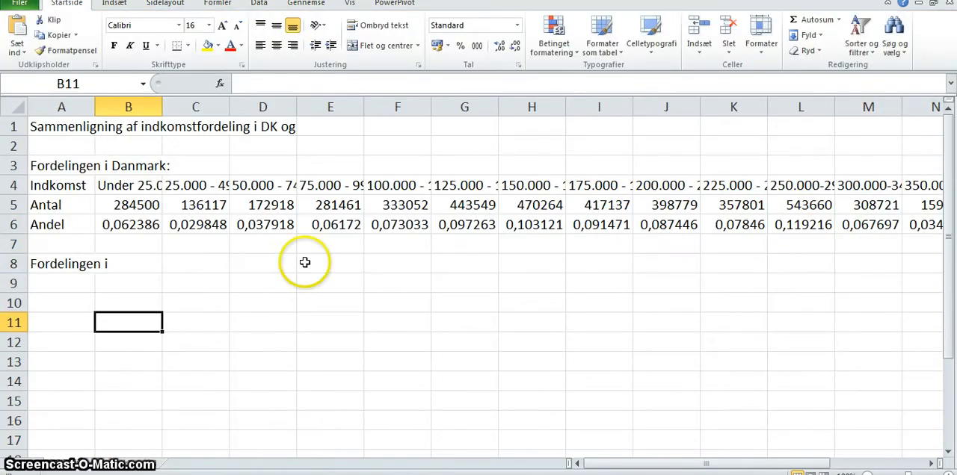
{"action": "double_click", "coordinate": [89, 261]}
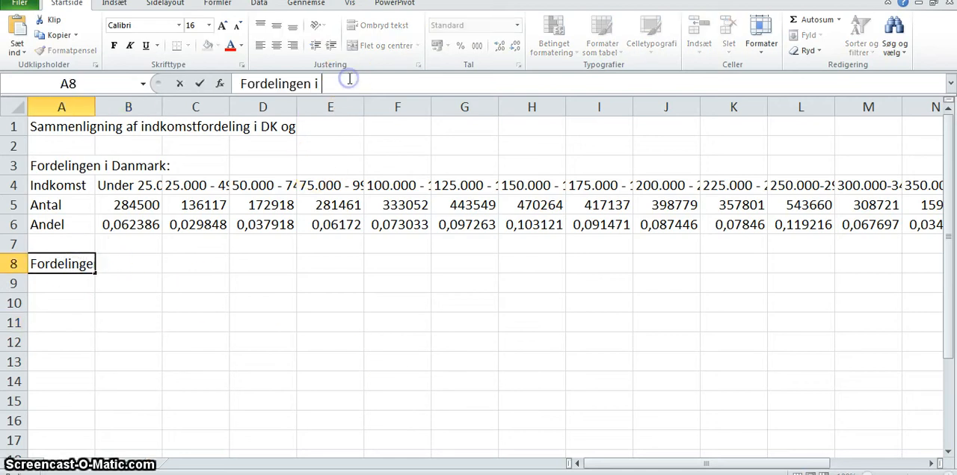
{"action": "type", "text": "Slagelse"}
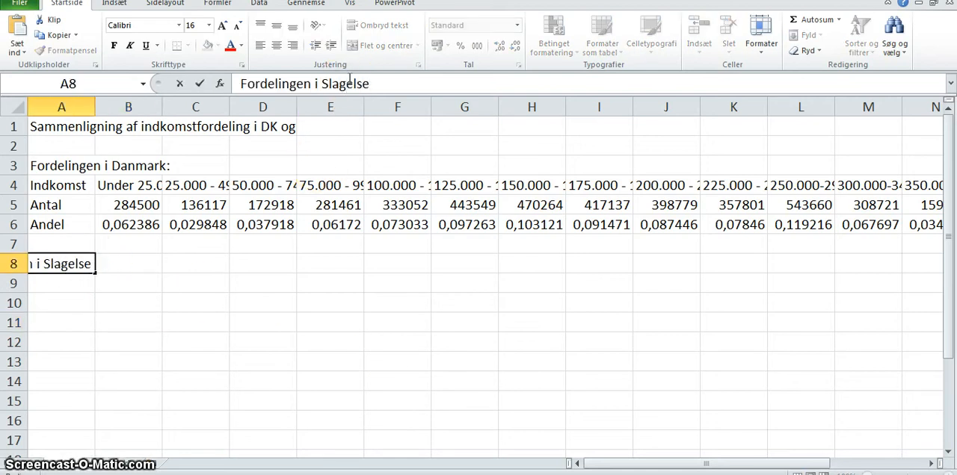
- Complete the title in A1 as "Sammenligning af indkomstfordeling i DK og Slagelse"
{"action": "left_click", "coordinate": [74, 126]}
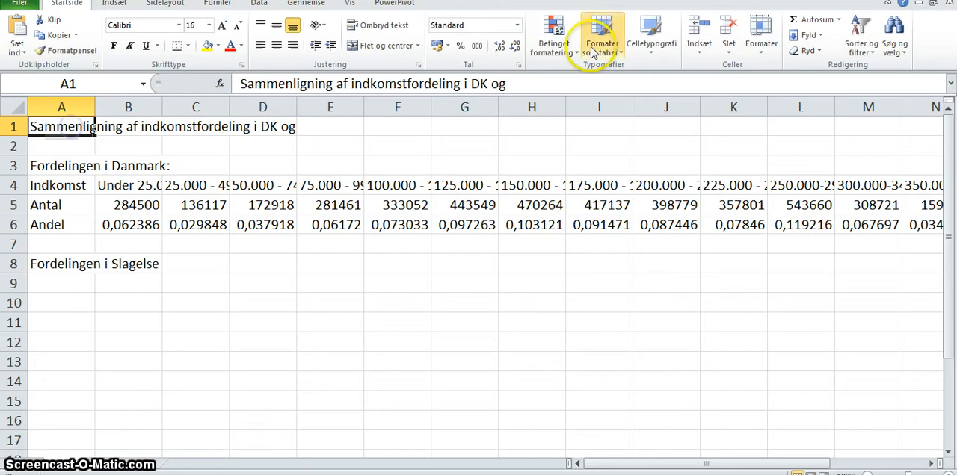
{"action": "left_click", "coordinate": [551, 83]}
{"action": "type", "text": "Sla"}
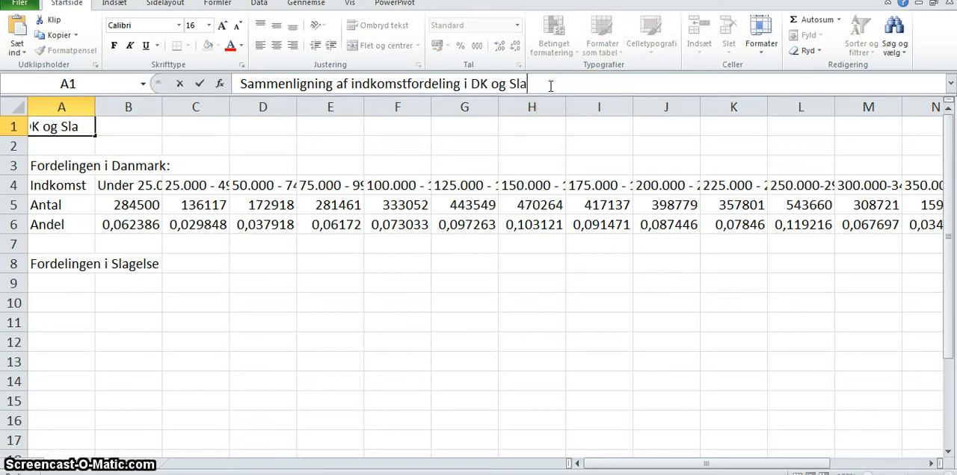
{"action": "type", "text": "gelse"}
{"action": "key", "text": "Return"}
{"action": "key", "text": "Return"}
{"action": "key", "text": "Return"}
{"action": "key", "text": "Return"}
{"action": "key", "text": "Return"}
{"action": "key", "text": "Return"}
{"action": "key", "text": "Return"}
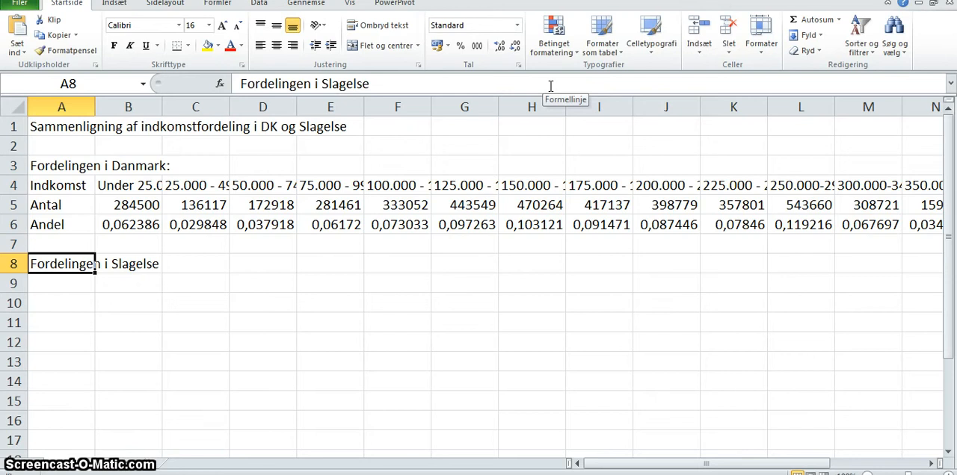
- Add a colon to the end of the heading in A8 so it reads "Fordelingen i Slagelse:"
{"action": "left_click", "coordinate": [498, 87]}
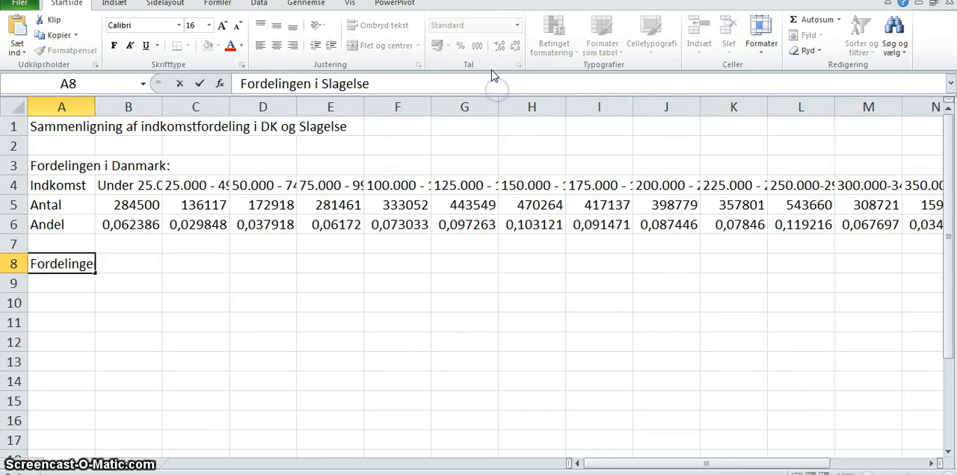
{"action": "type", "text": ":"}
{"action": "key", "text": "Return"}
{"action": "key", "text": "Return"}
{"action": "key", "text": "Return"}
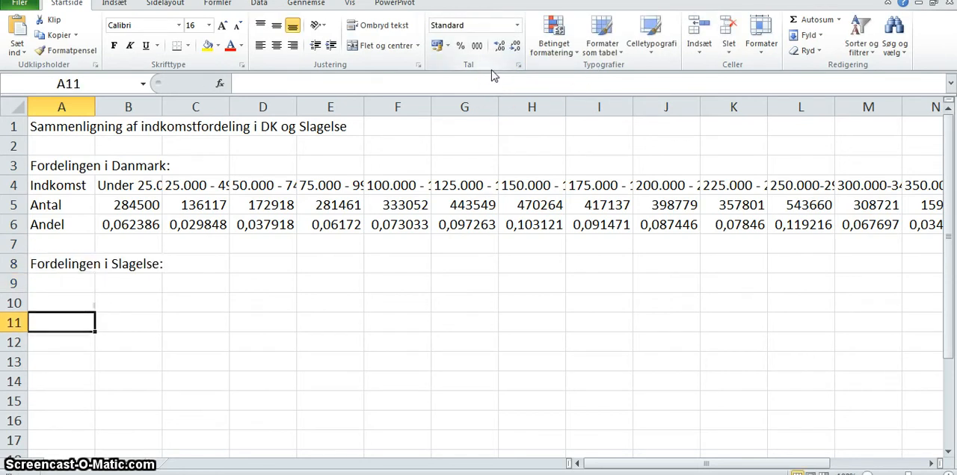
- Paste the copied Slagelse counts as a temporary column starting in D12
{"action": "key", "text": "Return"}
{"action": "key", "text": "Right"}
{"action": "key", "text": "Right"}
{"action": "key", "text": "Right"}
{"action": "key", "text": "ctrl+v"}
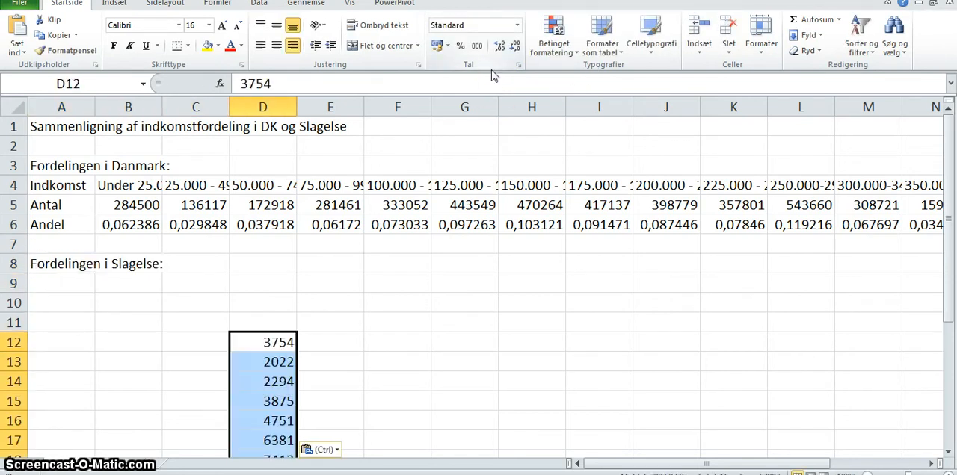
- Copy the pasted column of Slagelse counts and paste it transposed into row 9 starting at B9
{"action": "key", "text": "ctrl+c"}
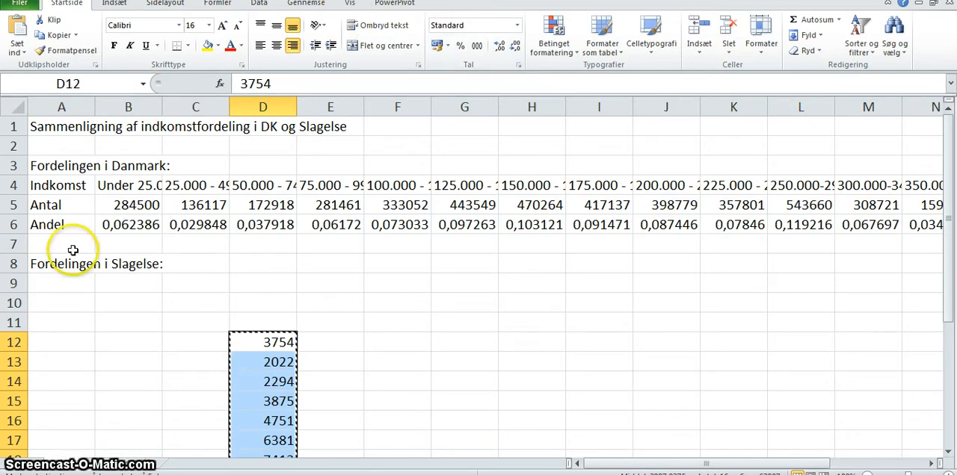
{"action": "left_click", "coordinate": [116, 283]}
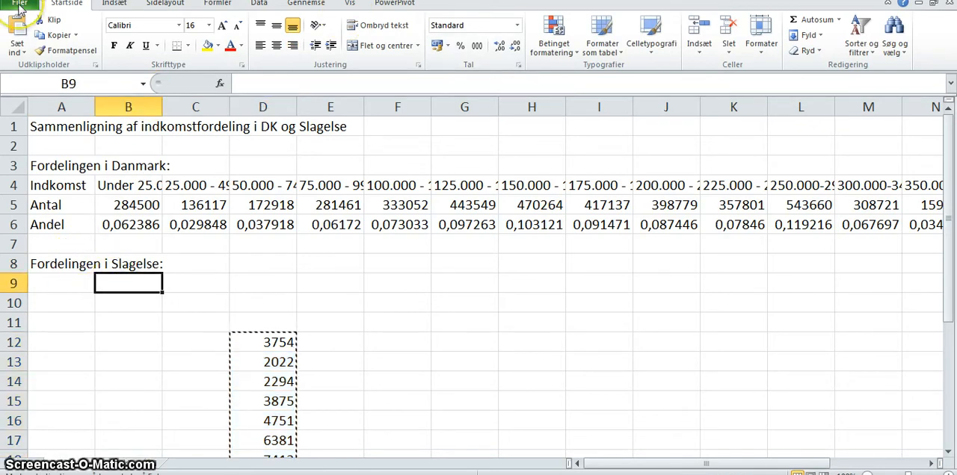
{"action": "left_click", "coordinate": [23, 54]}
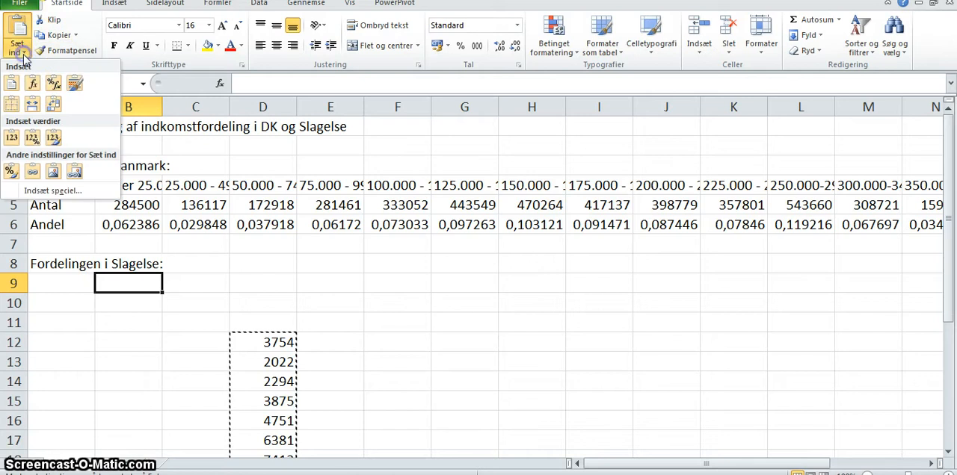
{"action": "left_click", "coordinate": [53, 104]}
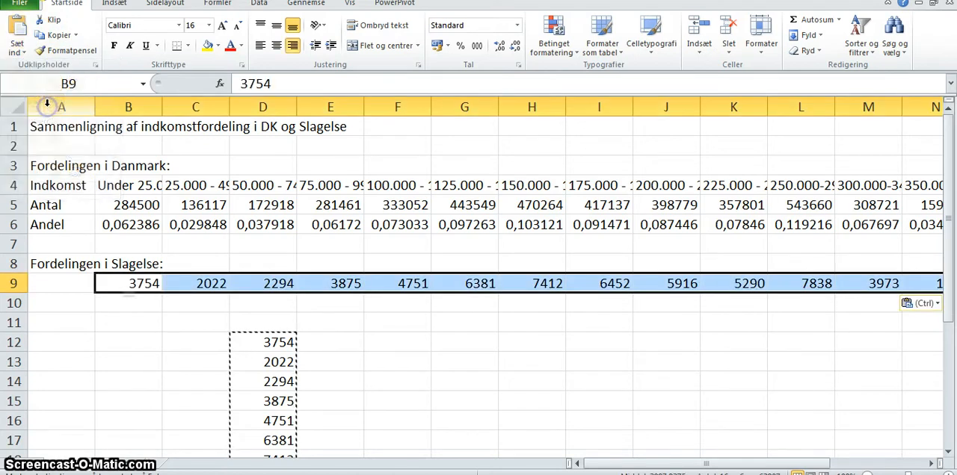
- Delete the temporary vertical column of Slagelse counts in D12:D27
{"action": "left_click", "coordinate": [262, 362]}
{"action": "left_click_drag", "start_coordinate": [258, 342], "coordinate": [258, 459]}
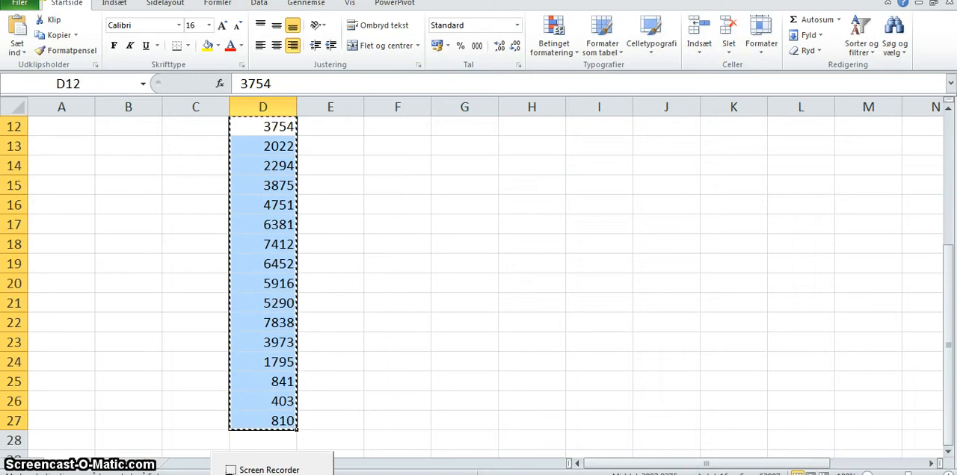
{"action": "key", "text": "Delete"}
{"action": "key", "text": "Up"}
{"action": "key", "text": "Up"}
- Label the row of Slagelse counts "Observeret" in A9
{"action": "key", "text": "Up"}
{"action": "key", "text": "Up"}
{"action": "key", "text": "Up"}
{"action": "key", "text": "Up"}
{"action": "key", "text": "Up"}
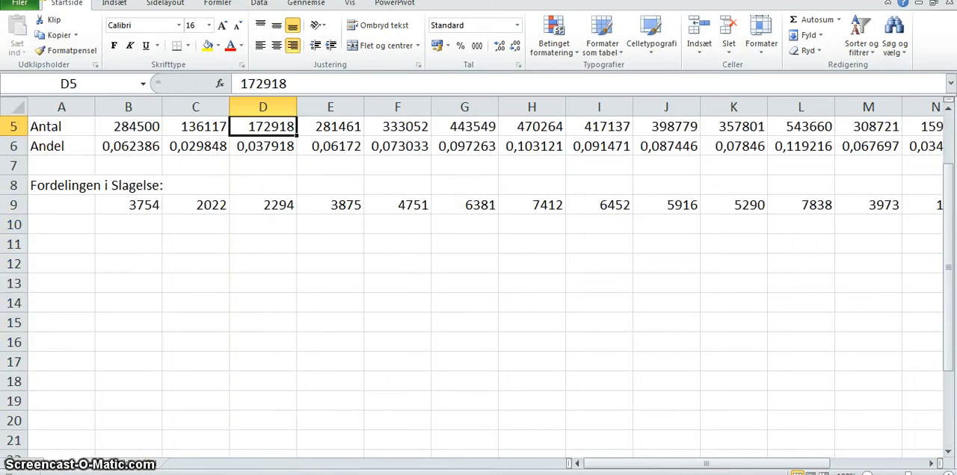
{"action": "key", "text": "Down"}
{"action": "key", "text": "Down"}
{"action": "key", "text": "Down"}
{"action": "key", "text": "Down"}
{"action": "key", "text": "Down"}
{"action": "key", "text": "Left"}
{"action": "key", "text": "Left"}
{"action": "key", "text": "Left"}
{"action": "key", "text": "Up"}
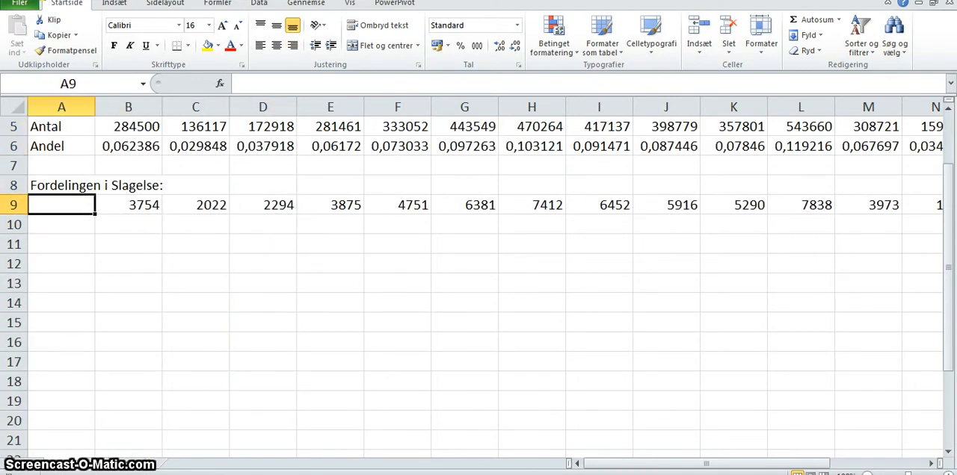
{"action": "type", "text": "Observeret"}
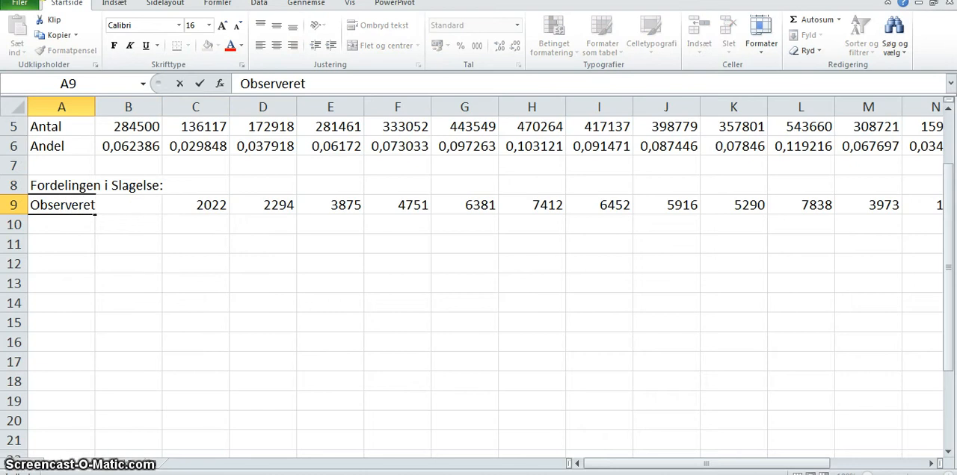
{"action": "key", "text": "Return"}
{"action": "key", "text": "Return"}
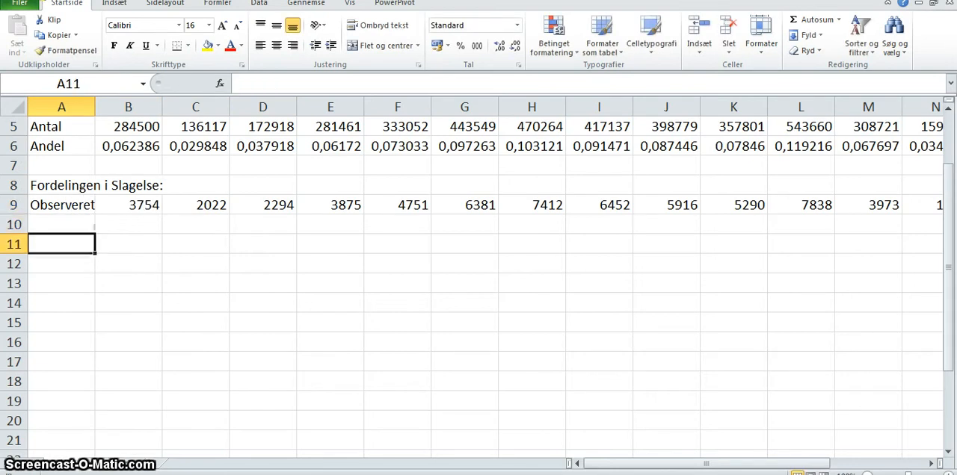
- Enter the row label "Forventet" in A10, below the observed counts
{"action": "key", "text": "Up"}
{"action": "key", "text": "Up"}
{"action": "key", "text": "Up"}
{"action": "key", "text": "Up"}
{"action": "key", "text": "Up"}
{"action": "key", "text": "Up"}
{"action": "key", "text": "Up"}
{"action": "key", "text": "Up"}
{"action": "key", "text": "Up"}
{"action": "key", "text": "Up"}
{"action": "key", "text": "Down"}
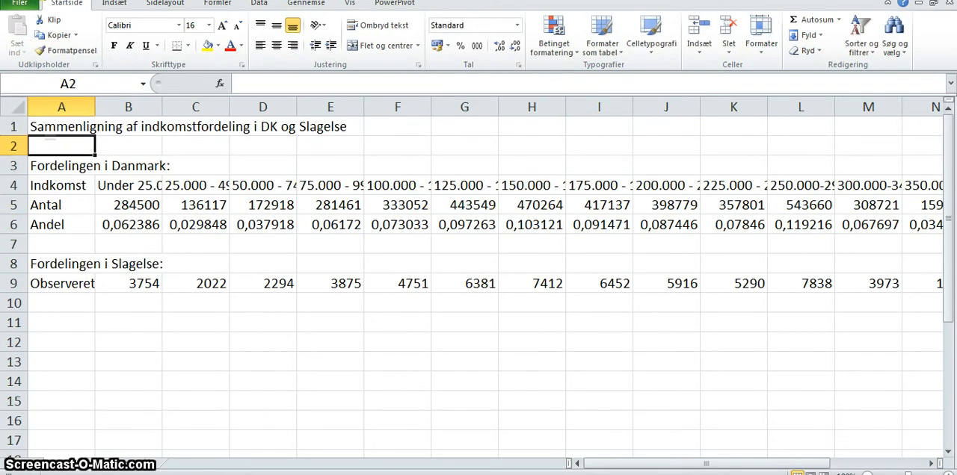
{"action": "key", "text": "Down"}
{"action": "key", "text": "Down"}
{"action": "key", "text": "Down"}
{"action": "key", "text": "Down"}
{"action": "key", "text": "Down"}
{"action": "key", "text": "Down"}
{"action": "key", "text": "Down"}
{"action": "key", "text": "Down"}
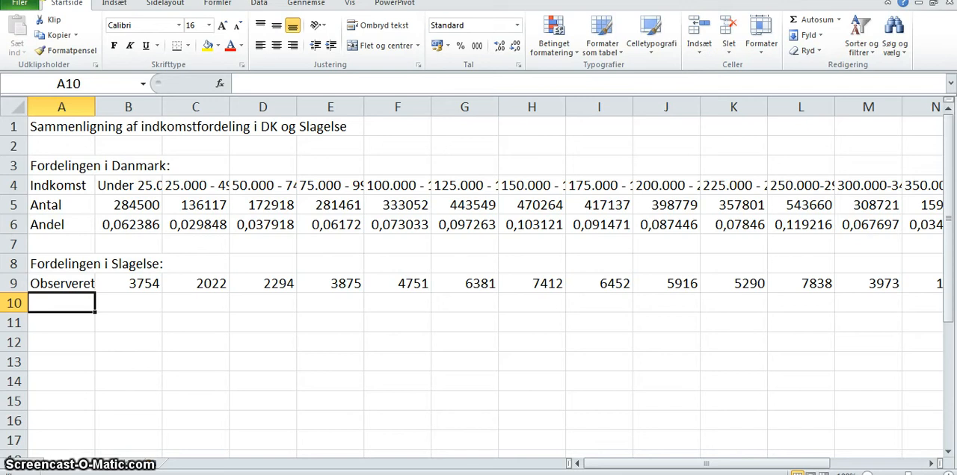
{"action": "type", "text": "Forventet"}
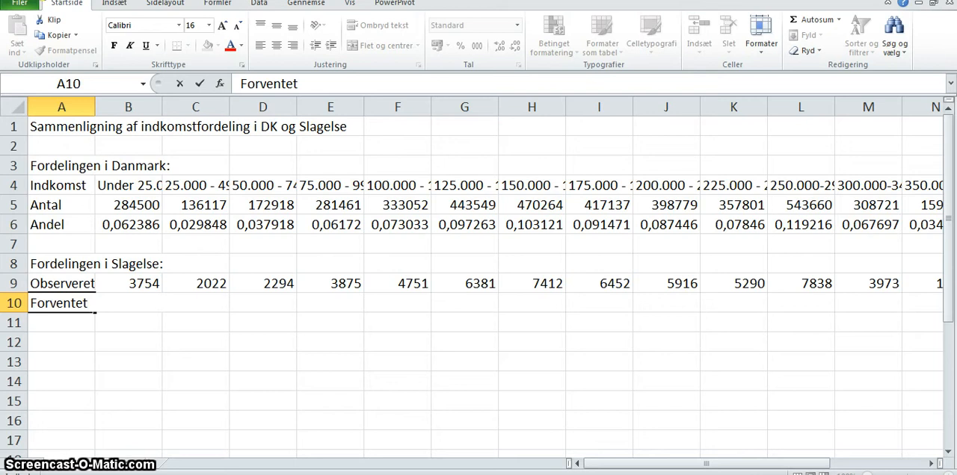
{"action": "key", "text": "Tab"}
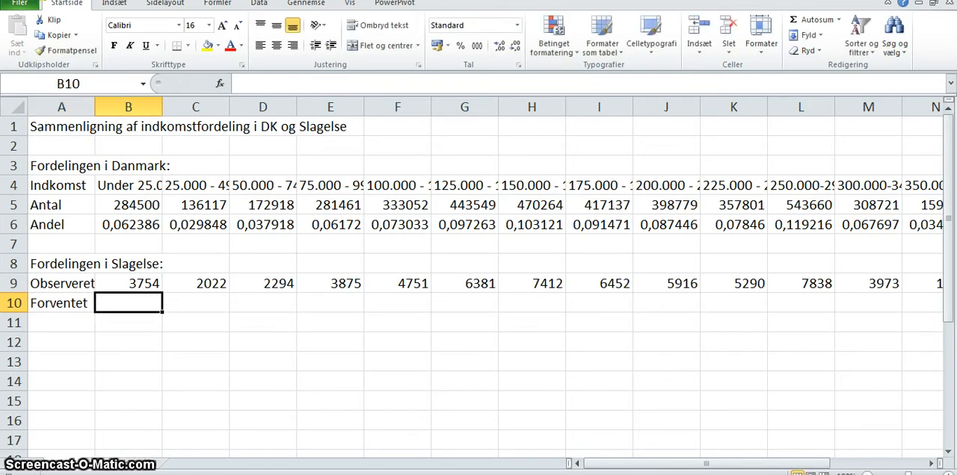
- Total Slagelse's observed counts B9:Q9 in R9 with AutoSum and check the resulting formula
{"action": "type", "text": "="}
{"action": "key", "text": "Escape"}
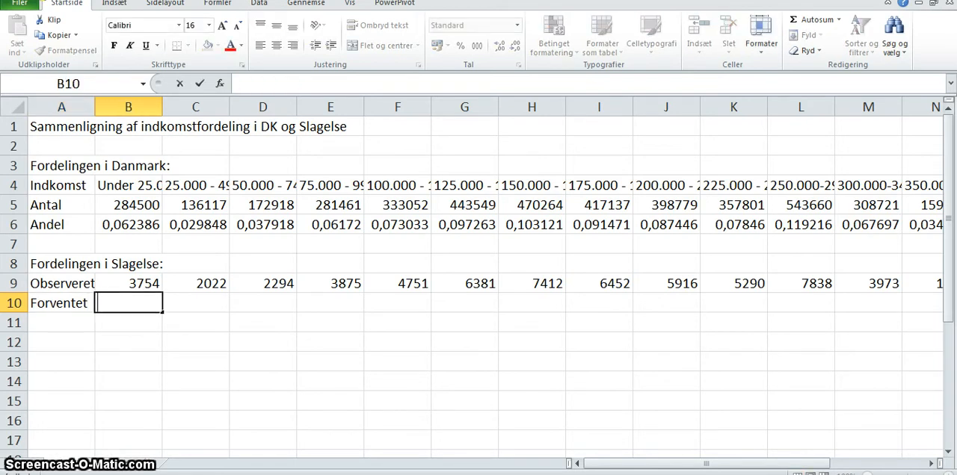
{"action": "key", "text": "Up"}
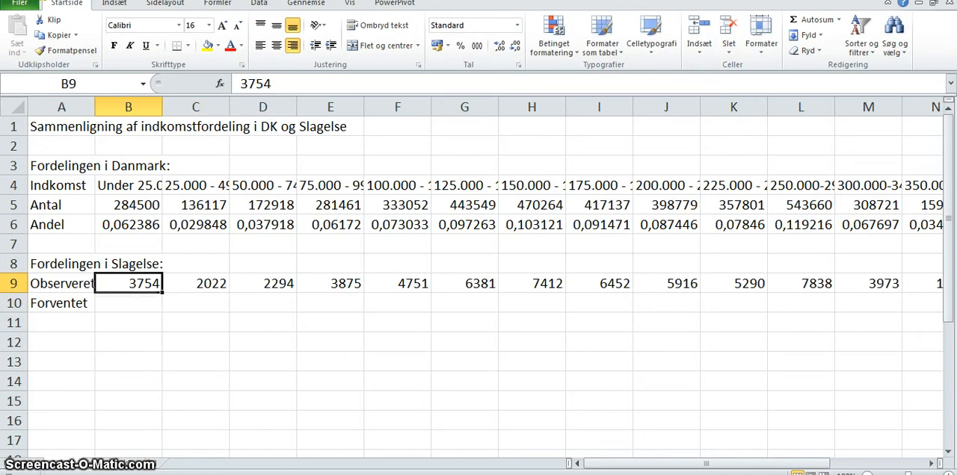
{"action": "left_click_drag", "start_coordinate": [120, 288], "coordinate": [903, 289]}
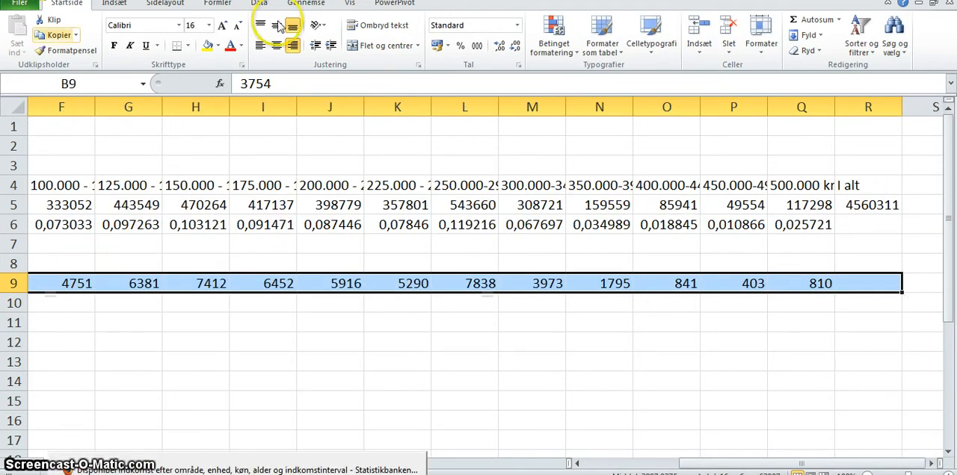
{"action": "left_click", "coordinate": [803, 27]}
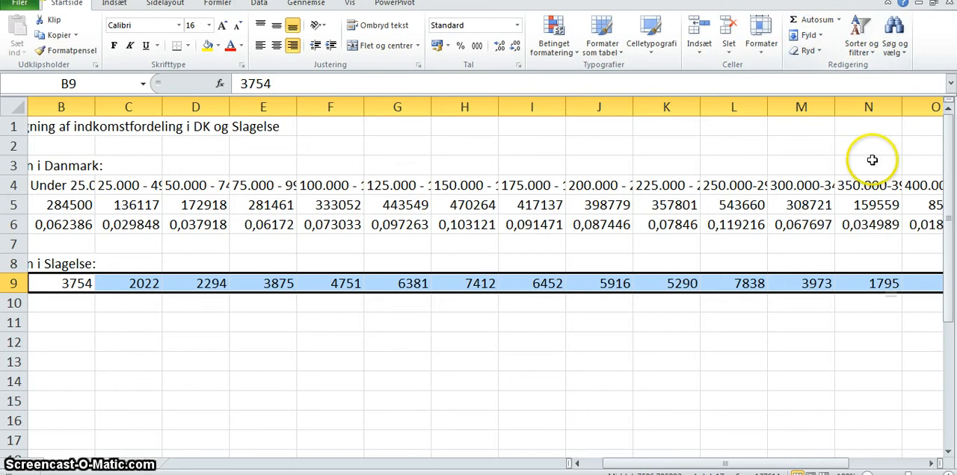
{"action": "left_click", "coordinate": [770, 317]}
{"action": "key", "text": "Right"}
{"action": "key", "text": "Right"}
{"action": "key", "text": "Right"}
{"action": "key", "text": "Right"}
{"action": "key", "text": "Right"}
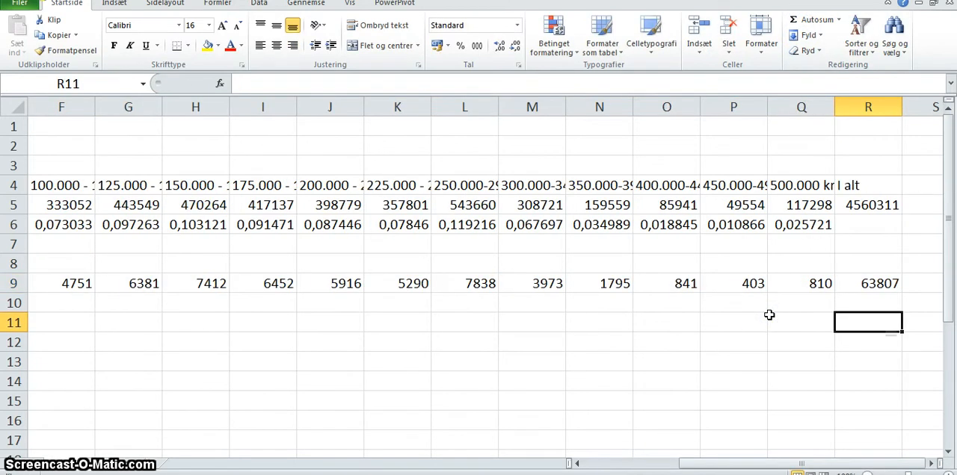
{"action": "key", "text": "Up"}
{"action": "key", "text": "Up"}
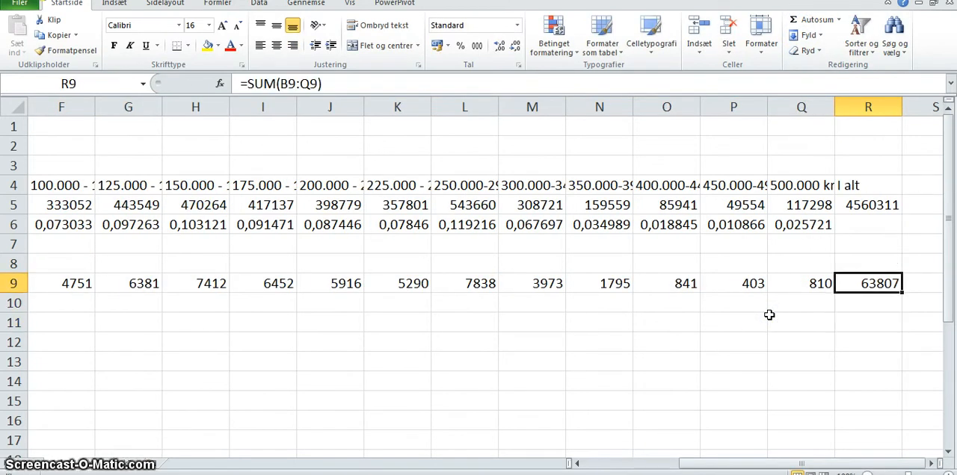
- Calculate the first expected count in B10 with =B6*R9 and fill the formula across to N10
{"action": "key", "text": "Left"}
{"action": "key", "text": "Left"}
{"action": "key", "text": "Left"}
{"action": "key", "text": "Left"}
{"action": "key", "text": "Left"}
{"action": "key", "text": "Left"}
{"action": "key", "text": "Left"}
{"action": "key", "text": "Left"}
{"action": "key", "text": "Left"}
{"action": "key", "text": "Left"}
{"action": "key", "text": "Home"}
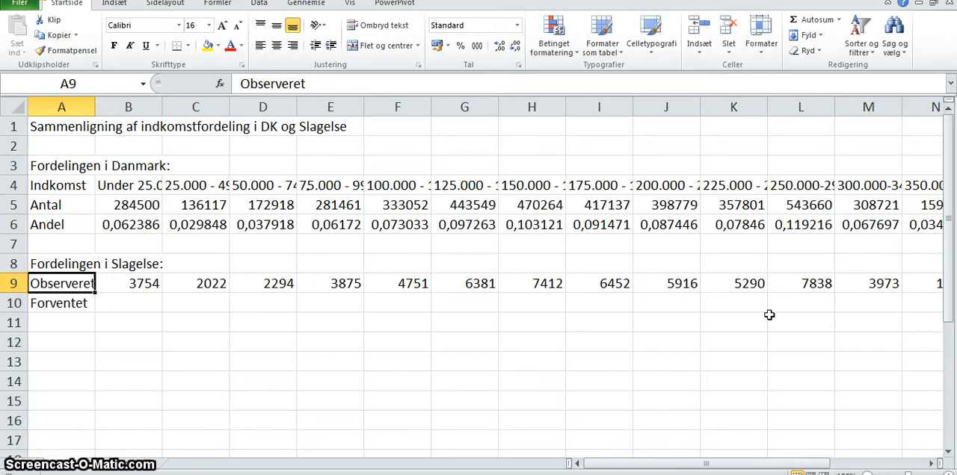
{"action": "key", "text": "Down"}
{"action": "key", "text": "Right"}
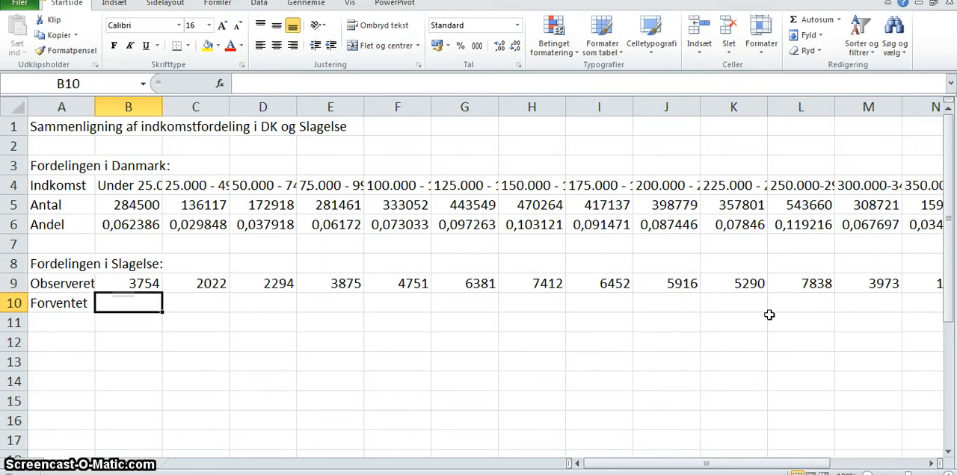
{"action": "type", "text": "="}
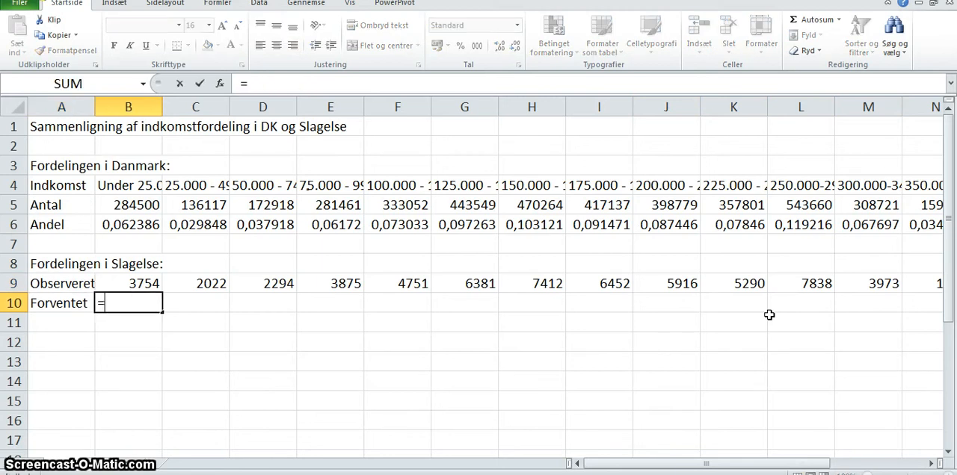
{"action": "left_click", "coordinate": [135, 239]}
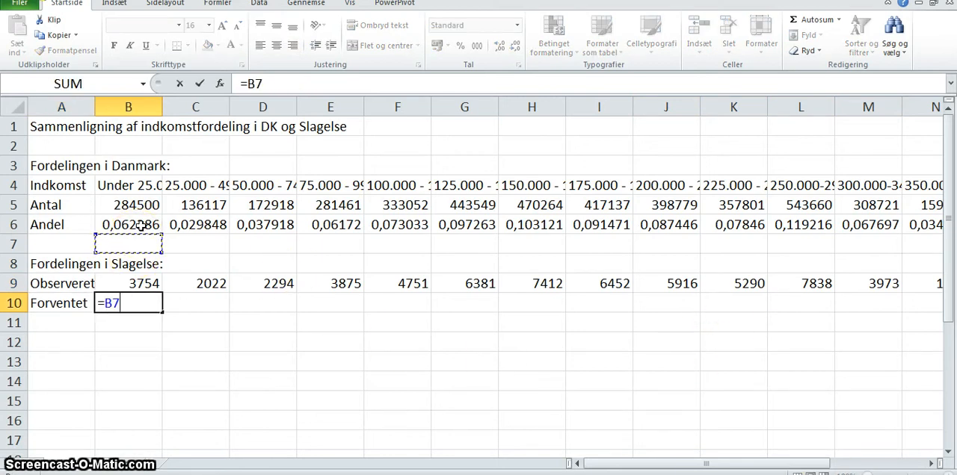
{"action": "left_click", "coordinate": [141, 224]}
{"action": "type", "text": "*"}
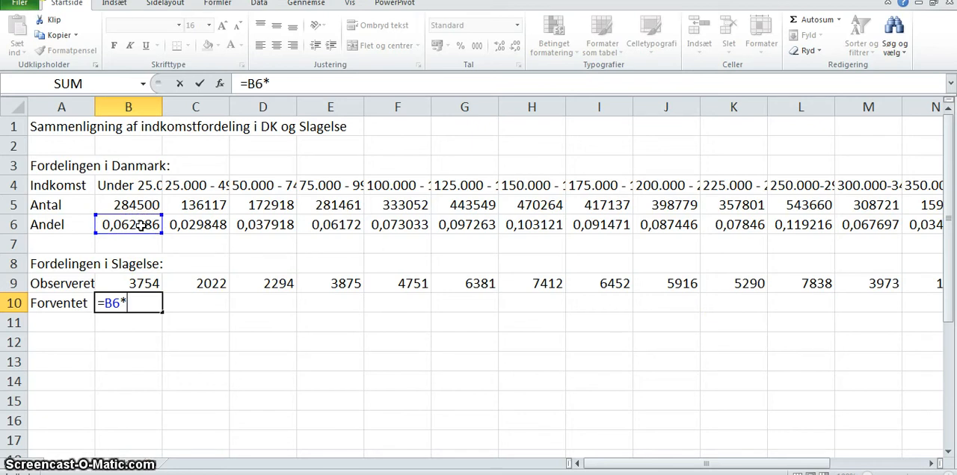
{"action": "left_click_drag", "start_coordinate": [655, 465], "coordinate": [673, 466]}
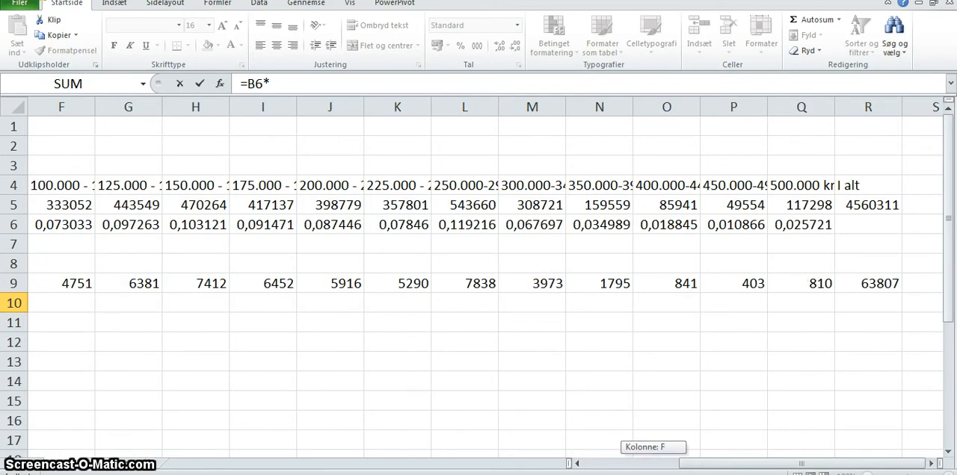
{"action": "left_click", "coordinate": [867, 283]}
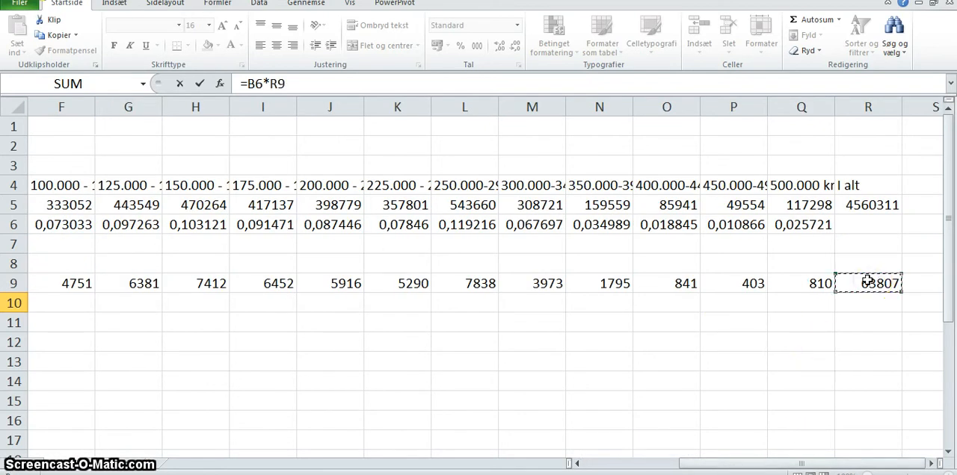
{"action": "key", "text": "Return"}
{"action": "key", "text": "Up"}
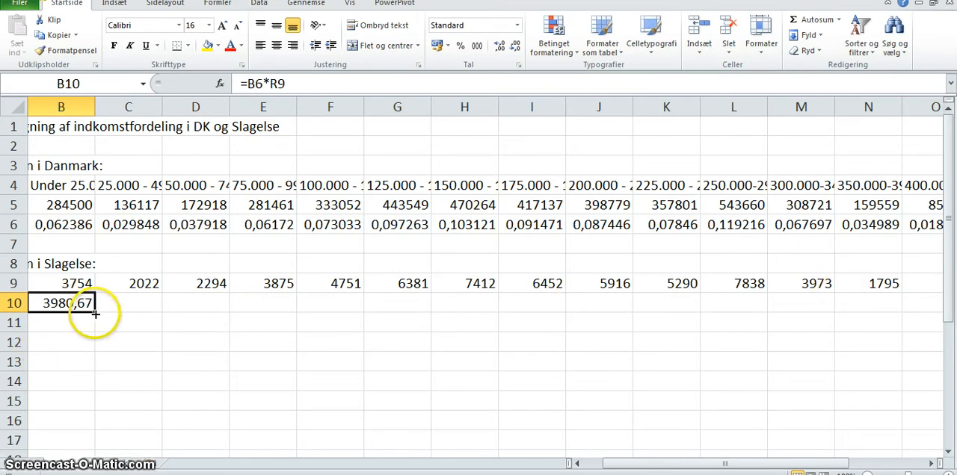
{"action": "left_click_drag", "start_coordinate": [95, 312], "coordinate": [889, 318]}
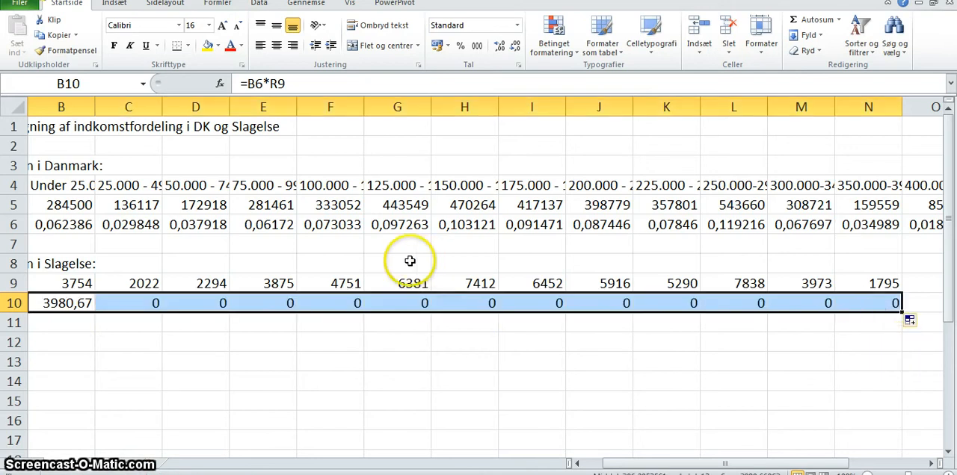
- Make the reference to the Slagelse total absolute in B10, so the formula reads =B6*$R$9
{"action": "left_click", "coordinate": [74, 303]}
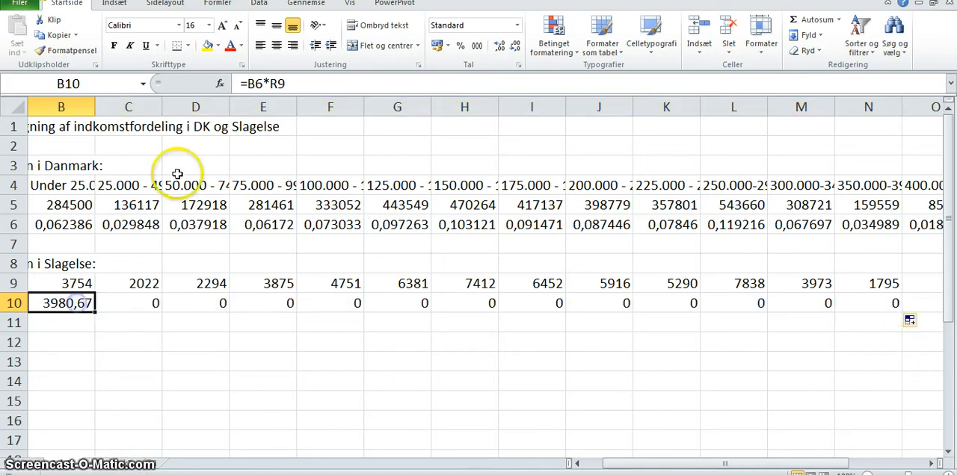
{"action": "left_click", "coordinate": [277, 84]}
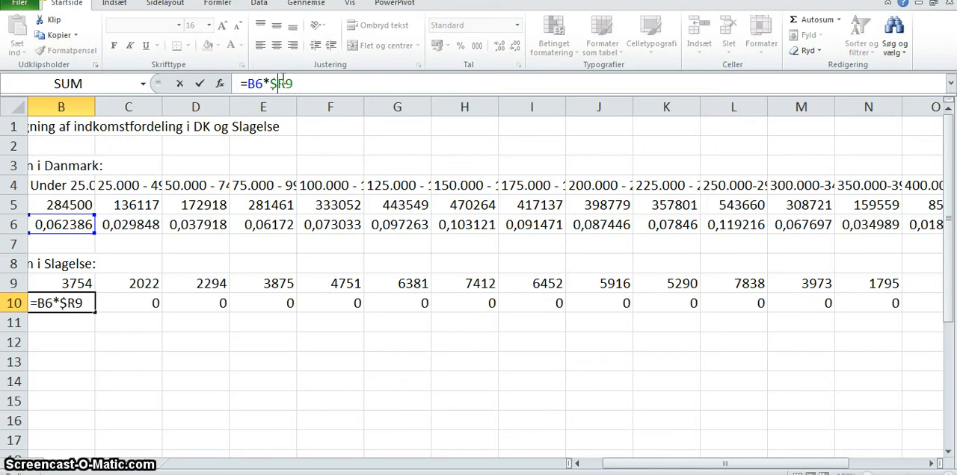
{"action": "key", "text": "Return"}
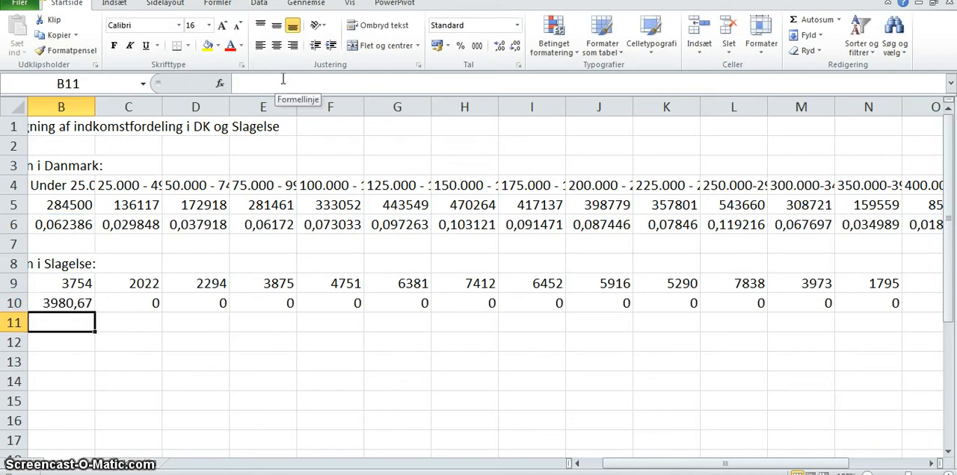
- Fill the corrected expected-count formula from B10 across the remaining income intervals through Q10
{"action": "left_click", "coordinate": [41, 301]}
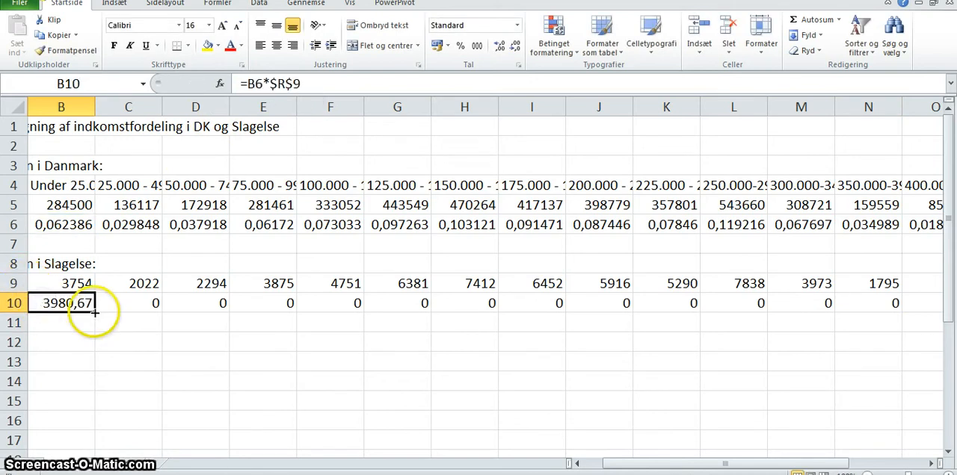
{"action": "left_click_drag", "start_coordinate": [95, 313], "coordinate": [901, 305]}
{"action": "left_click", "coordinate": [852, 384]}
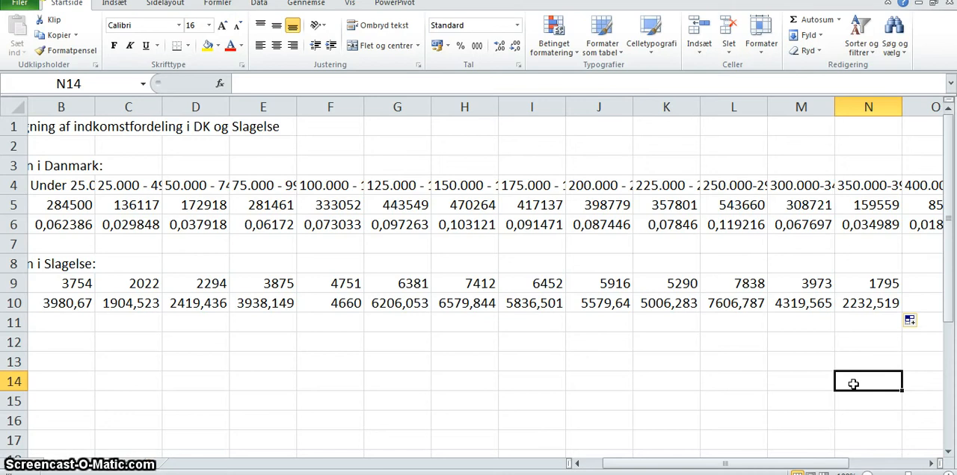
{"action": "key", "text": "Left"}
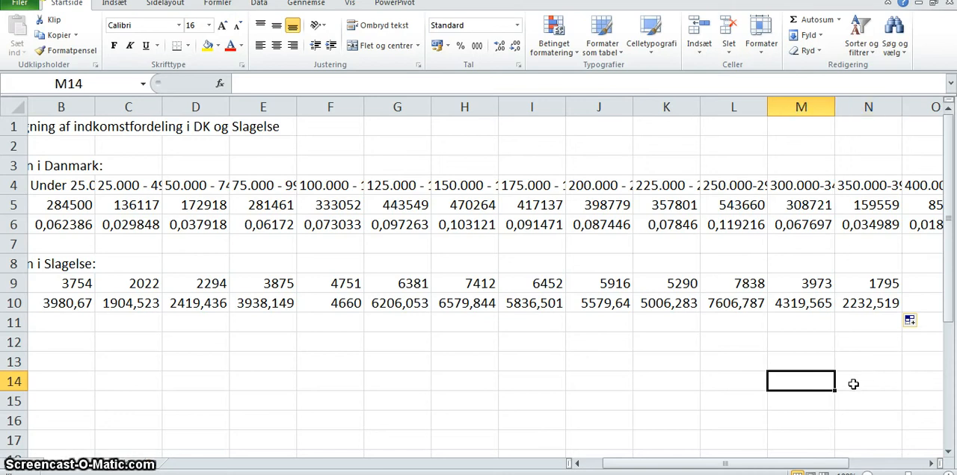
{"action": "key", "text": "Right"}
{"action": "key", "text": "Right"}
{"action": "key", "text": "Right"}
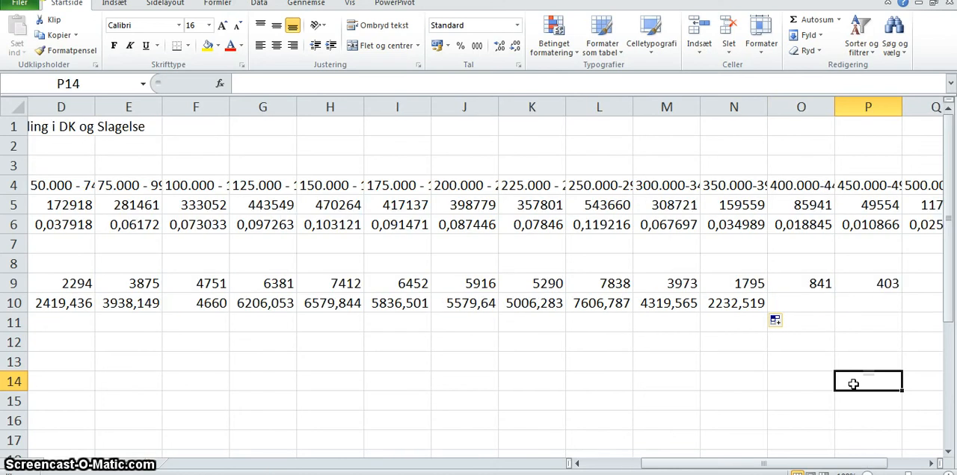
{"action": "key", "text": "Right"}
{"action": "key", "text": "Right"}
{"action": "key", "text": "Right"}
{"action": "key", "text": "Right"}
{"action": "left_click", "coordinate": [476, 304]}
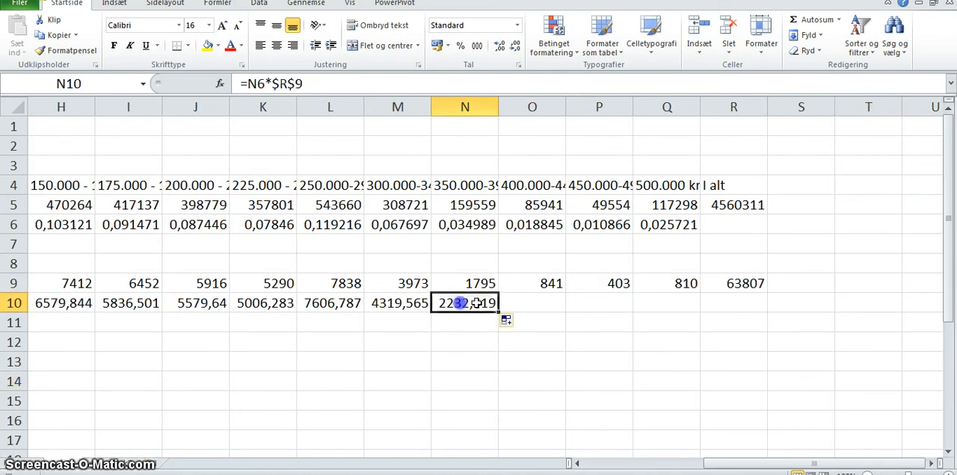
{"action": "left_click_drag", "start_coordinate": [500, 313], "coordinate": [679, 319]}
{"action": "left_click", "coordinate": [683, 336]}
- Enter the row label "Bidrag" in A11, below "Forventet"
{"action": "key", "text": "Left"}
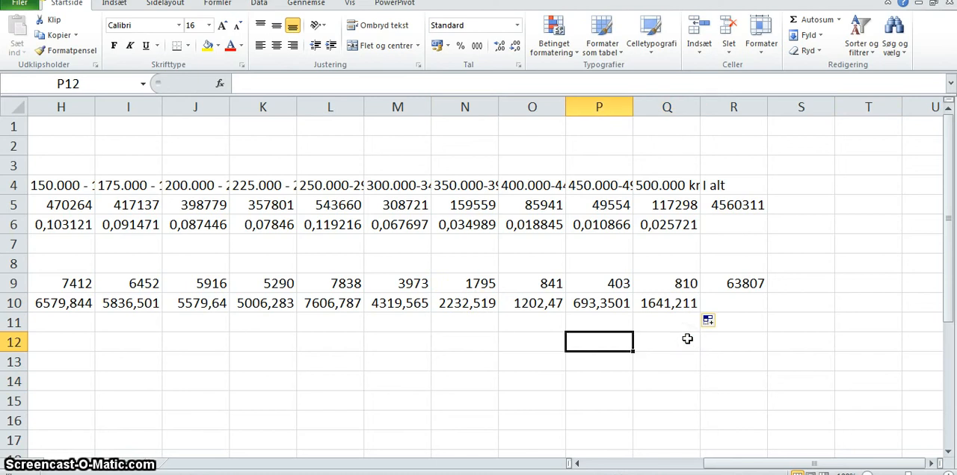
{"action": "key", "text": "Home"}
{"action": "key", "text": "Up"}
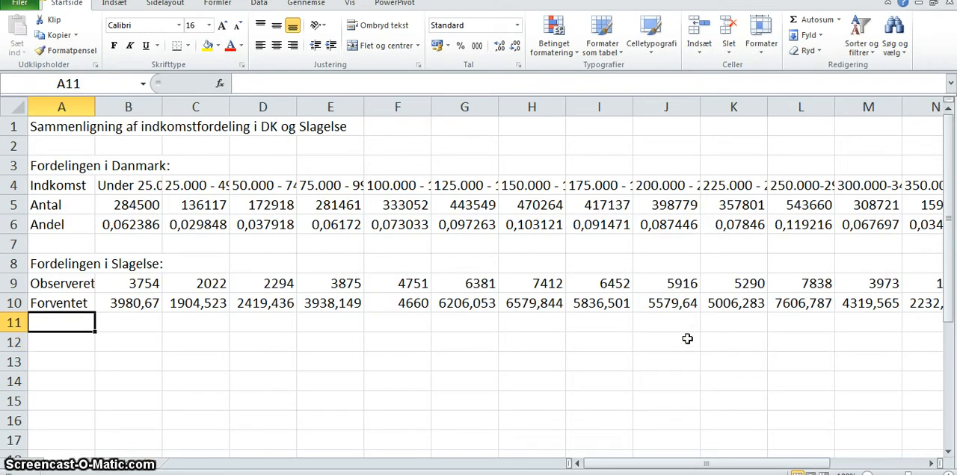
{"action": "type", "text": "Bidrag"}
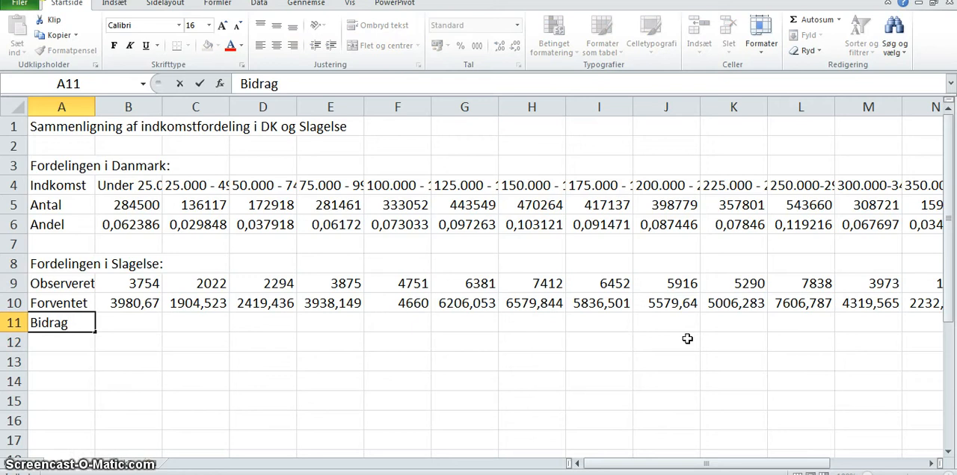
{"action": "key", "text": "Tab"}
- Calculate the first interval's contribution in B11 with =(B9-B10)^2/B10
{"action": "type", "text": "="}
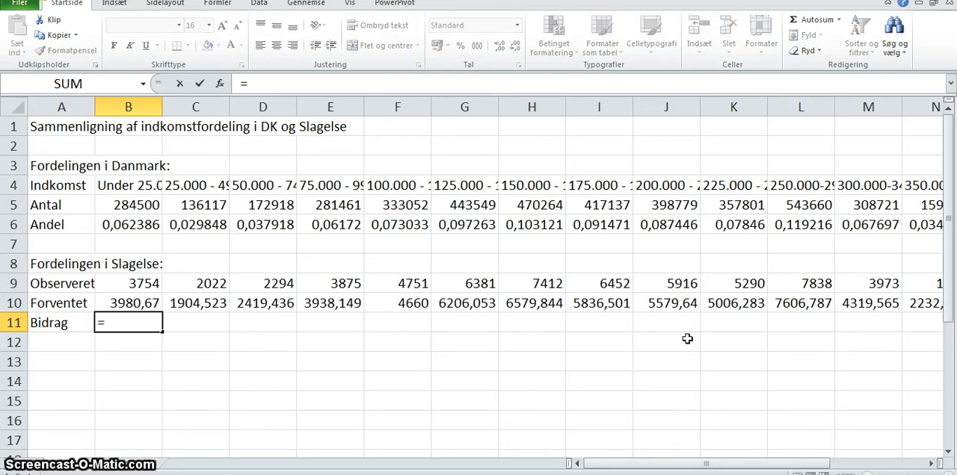
{"action": "type", "text": "("}
{"action": "left_click", "coordinate": [145, 283]}
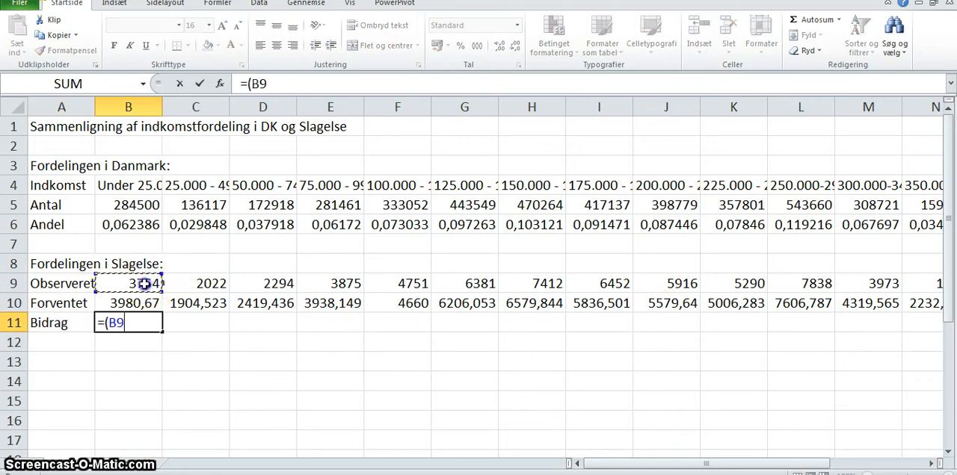
{"action": "type", "text": "-"}
{"action": "left_click", "coordinate": [128, 303]}
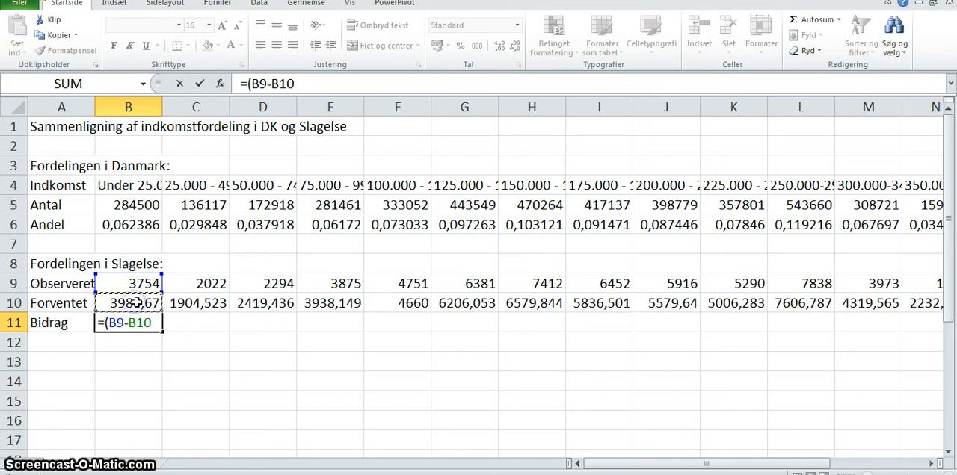
{"action": "type", "text": ")^2"}
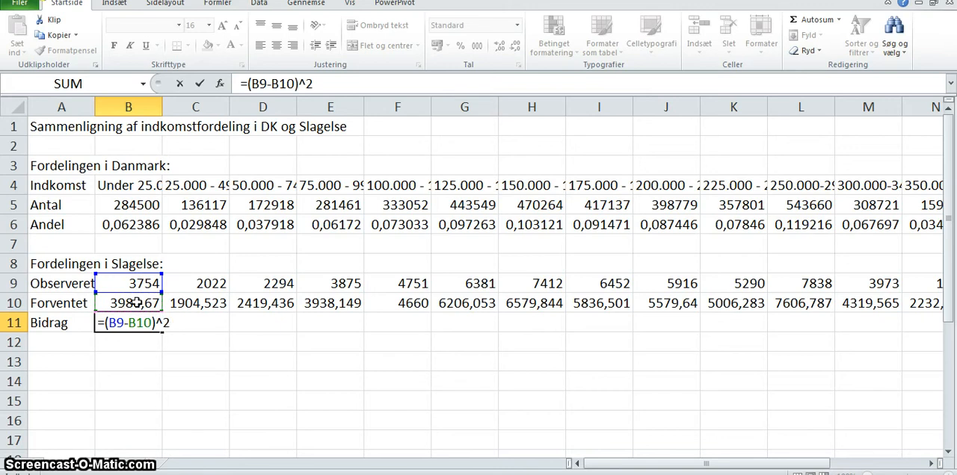
{"action": "type", "text": "/"}
{"action": "left_click", "coordinate": [137, 302]}
{"action": "key", "text": "Return"}
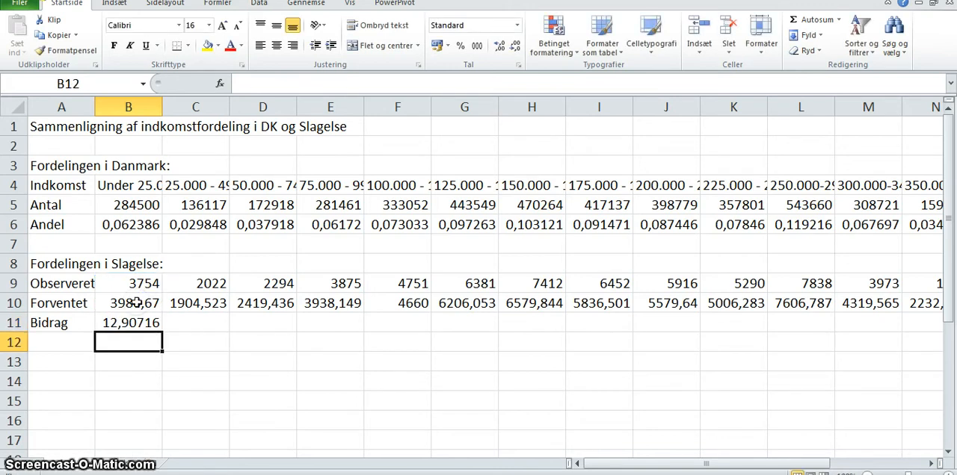
- Fill the contribution formula from B11 across all income intervals through Q11
{"action": "left_click", "coordinate": [131, 322]}
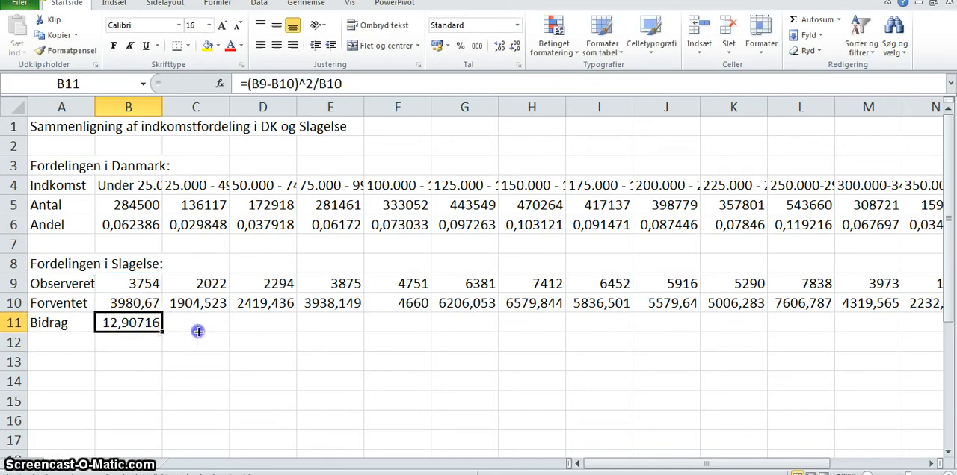
{"action": "left_click_drag", "start_coordinate": [198, 331], "coordinate": [821, 330]}
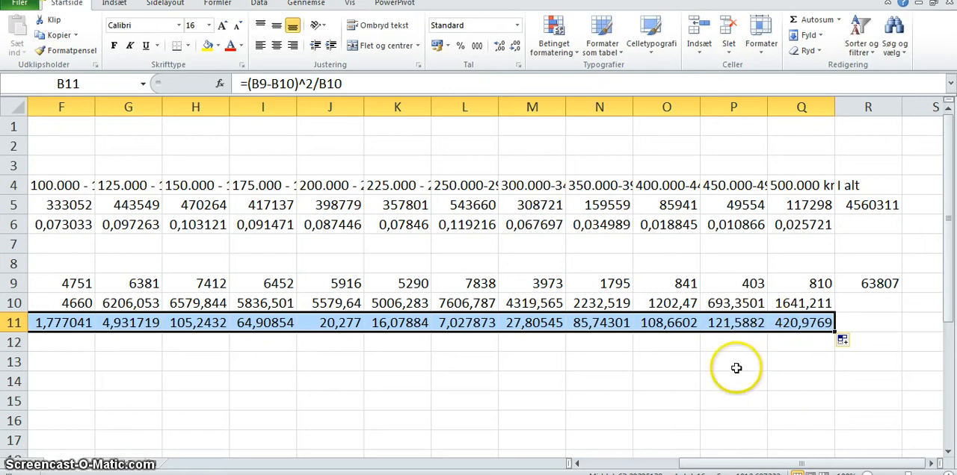
{"action": "left_click", "coordinate": [652, 384]}
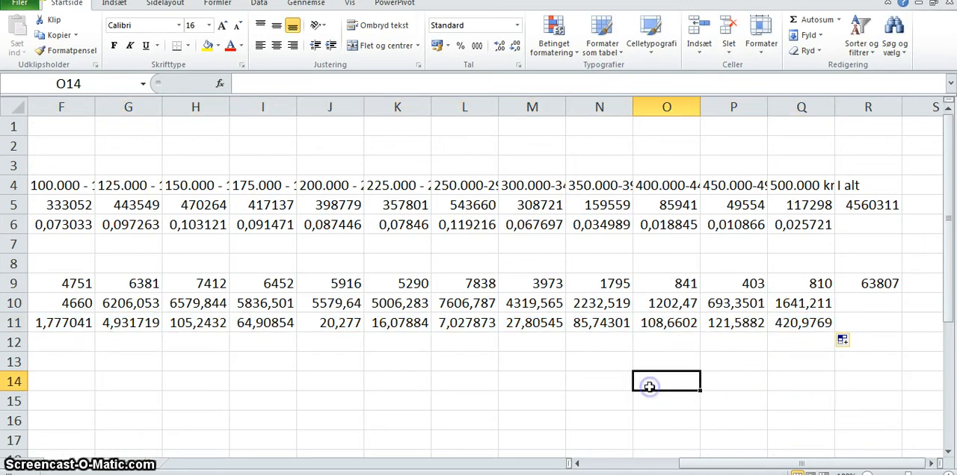
- Total the contributions B11:Q11 in R11 with AutoSum
{"action": "key", "text": "Left"}
{"action": "key", "text": "Left"}
{"action": "key", "text": "Left"}
{"action": "key", "text": "Left"}
{"action": "key", "text": "Home"}
{"action": "key", "text": "Up"}
{"action": "key", "text": "Up"}
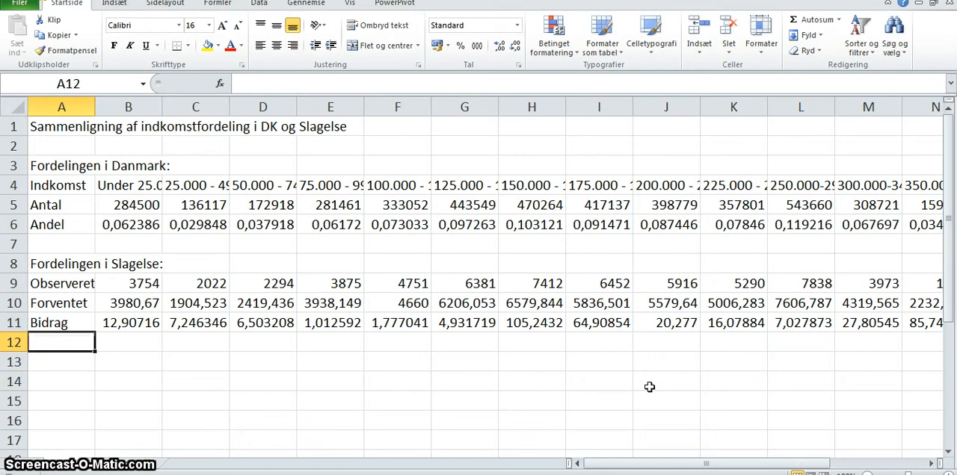
{"action": "key", "text": "Up"}
{"action": "key", "text": "Right"}
{"action": "key", "text": "shift+Right"}
{"action": "key", "text": "shift+Right"}
{"action": "key", "text": "shift+Right"}
{"action": "key", "text": "shift+Right"}
{"action": "key", "text": "shift+Right"}
{"action": "key", "text": "shift+Right"}
{"action": "key", "text": "shift+Right"}
{"action": "key", "text": "shift+Right"}
{"action": "key", "text": "shift+Right"}
{"action": "key", "text": "shift+Right"}
{"action": "key", "text": "shift+Right"}
{"action": "key", "text": "shift+Right"}
{"action": "key", "text": "shift+Right"}
{"action": "key", "text": "shift+Right"}
{"action": "key", "text": "shift+Right"}
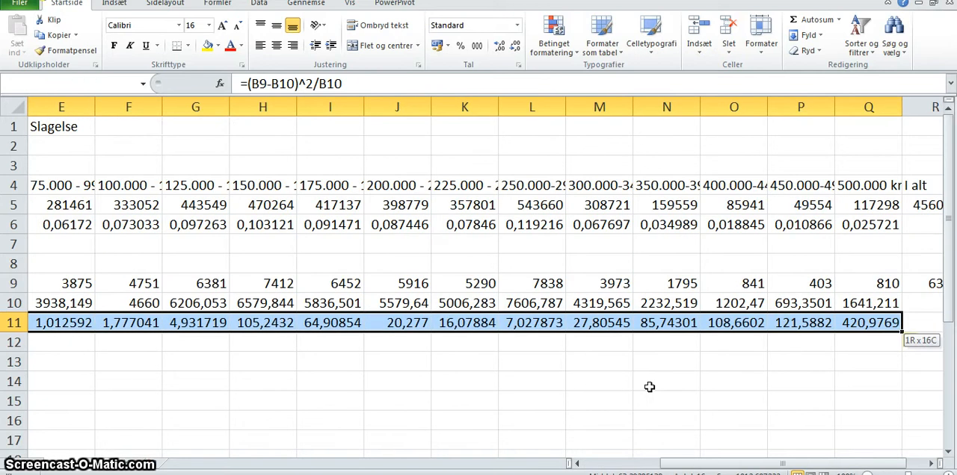
{"action": "left_click", "coordinate": [807, 21]}
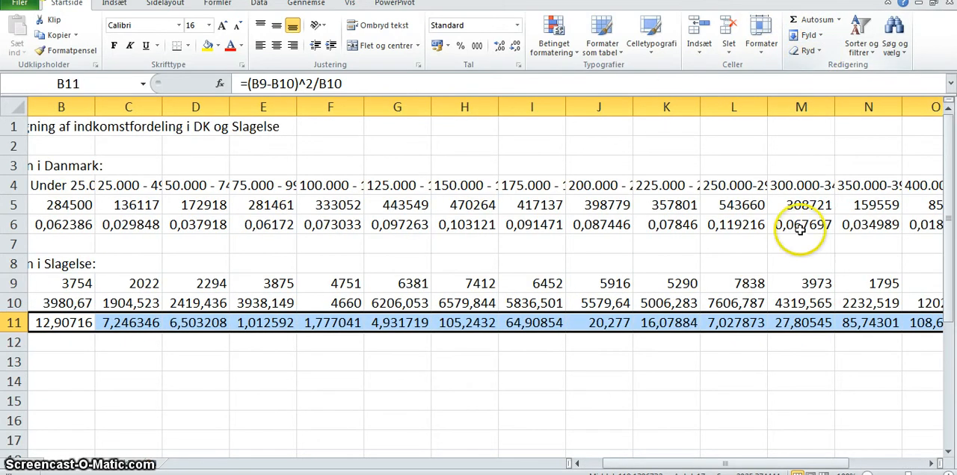
{"action": "left_click_drag", "start_coordinate": [722, 462], "coordinate": [803, 462]}
{"action": "left_click", "coordinate": [603, 373]}
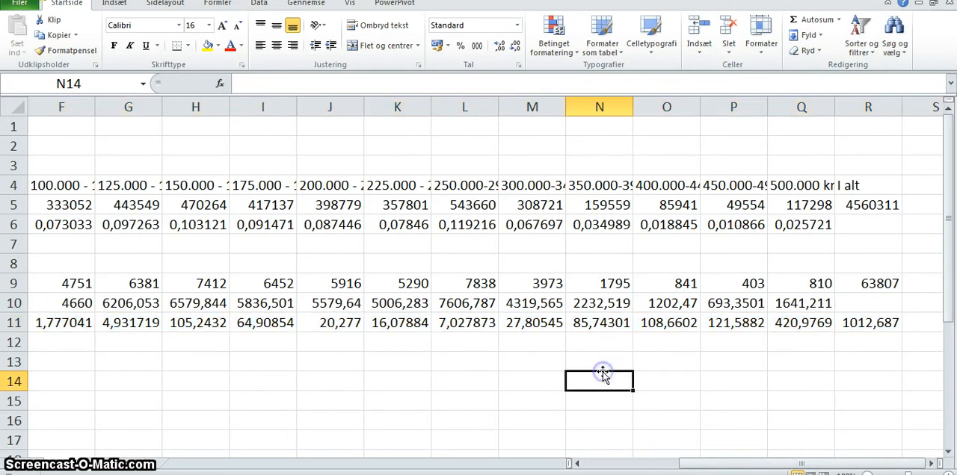
- Enter the row labels "Frihedsgrader" in A13 and "Teststørrelse" in A14
{"action": "key", "text": "Left"}
{"action": "key", "text": "Left"}
{"action": "key", "text": "Left"}
{"action": "key", "text": "Left"}
{"action": "key", "text": "Left"}
{"action": "key", "text": "Left"}
{"action": "key", "text": "Left"}
{"action": "key", "text": "Left"}
{"action": "key", "text": "Left"}
{"action": "key", "text": "Left"}
{"action": "key", "text": "Left"}
{"action": "key", "text": "Left"}
{"action": "key", "text": "Left"}
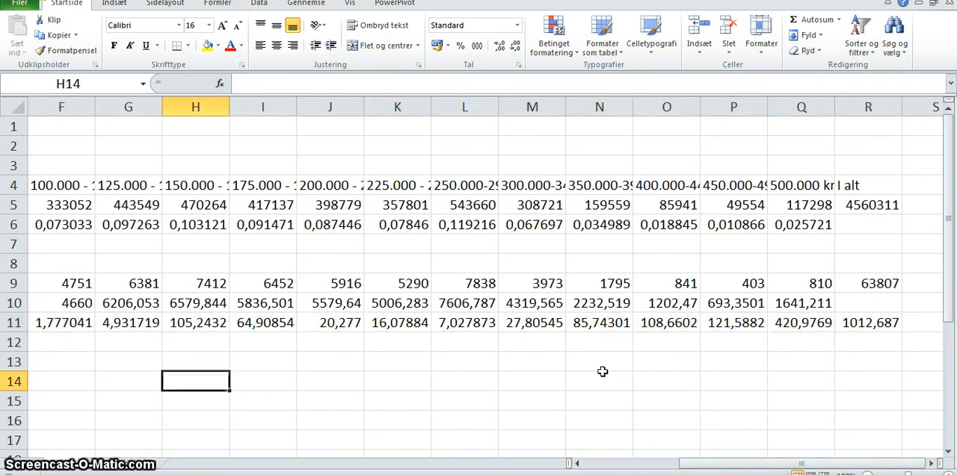
{"action": "key", "text": "Up"}
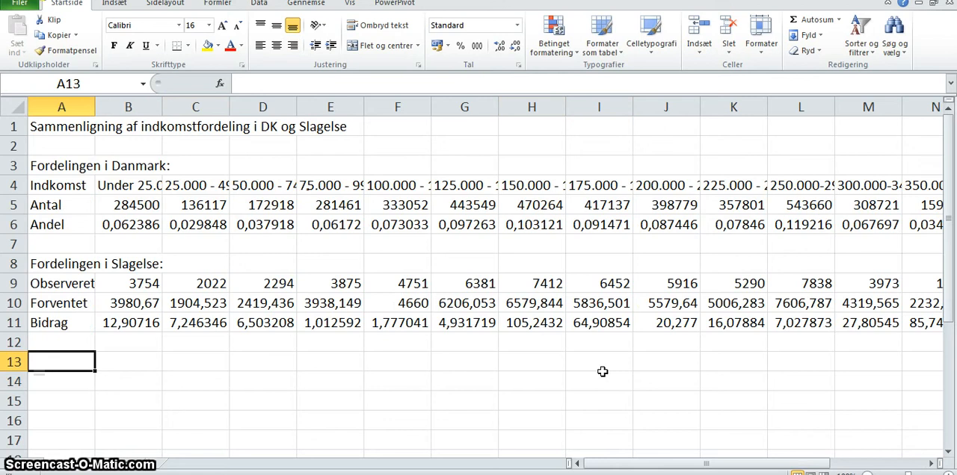
{"action": "type", "text": "Friheds"}
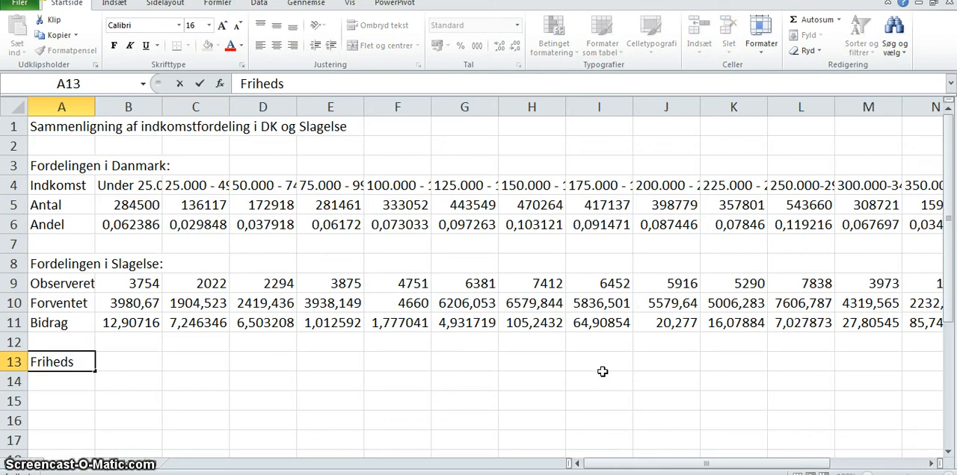
{"action": "type", "text": "grader"}
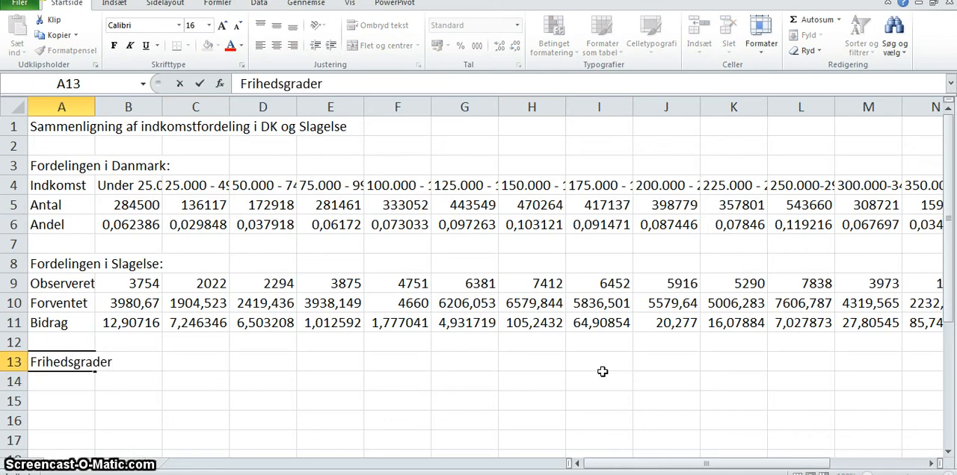
{"action": "key", "text": "Return"}
{"action": "type", "text": "Te"}
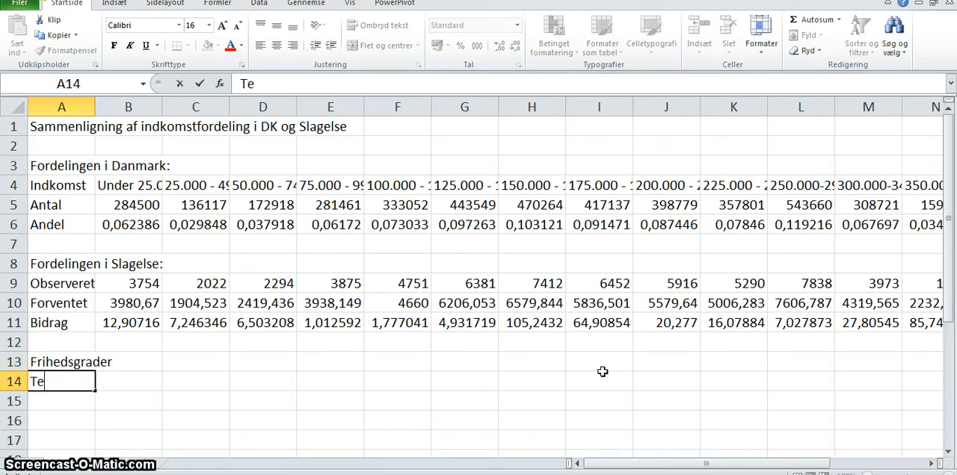
{"action": "type", "text": "ststørrelse"}
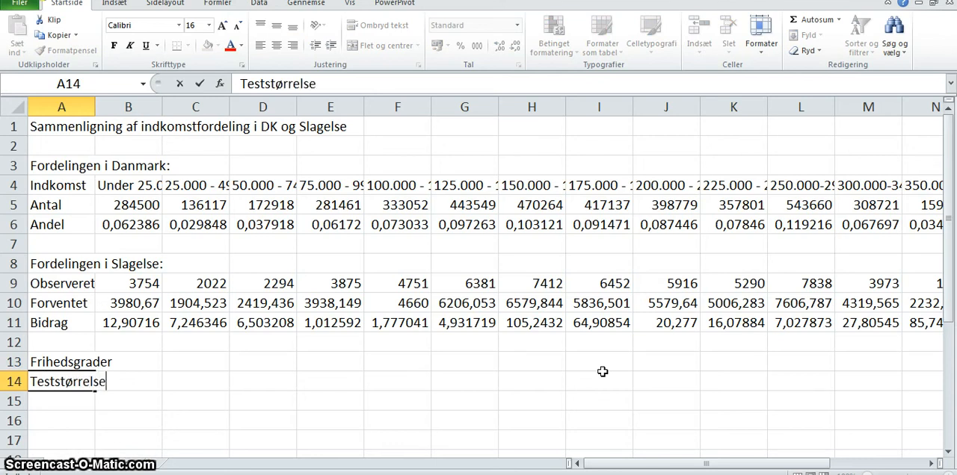
{"action": "key", "text": "Return"}
- Enter the row labels "Kritisk teststørrelse" in A15 and "P-værdi" in A16
{"action": "type", "text": "Kritisk"}
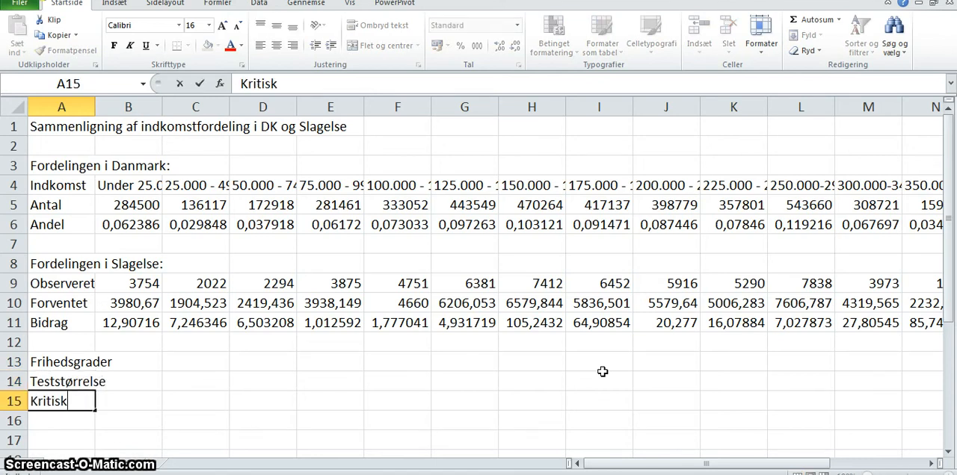
{"action": "type", "text": " test"}
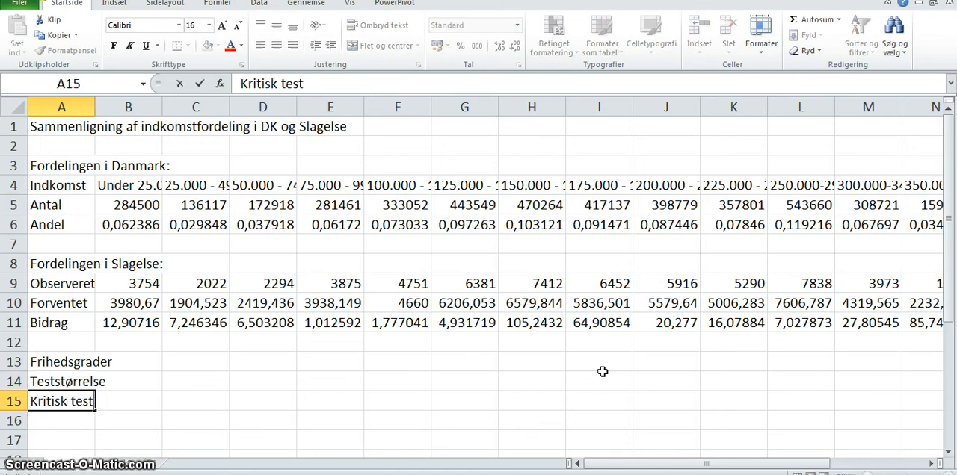
{"action": "type", "text": "størrelse"}
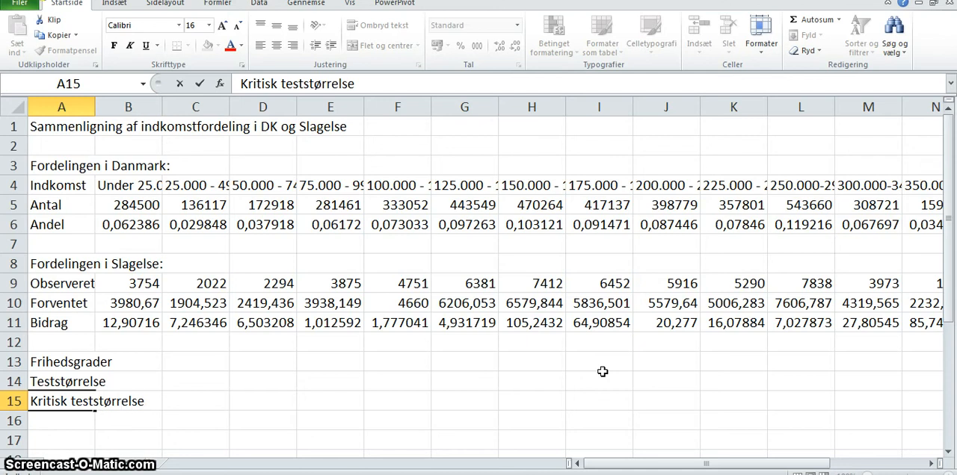
{"action": "key", "text": "Return"}
{"action": "type", "text": "P"}
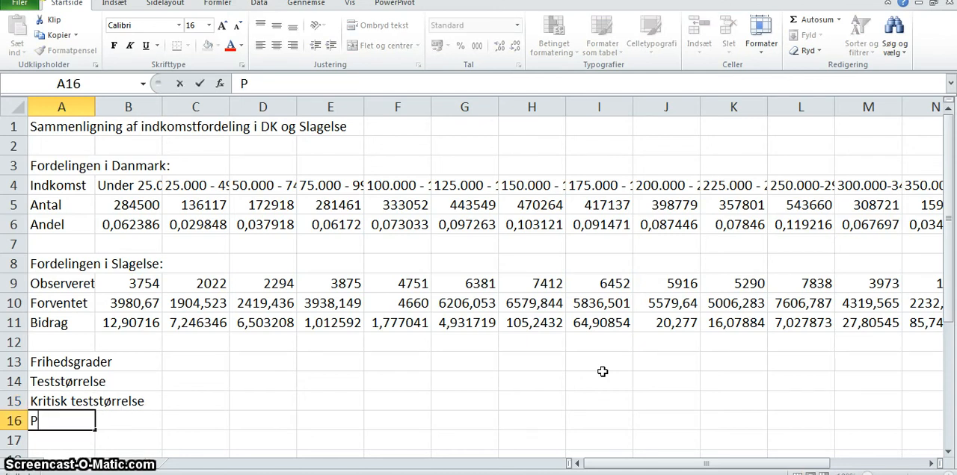
{"action": "type", "text": "-værdi"}
{"action": "key", "text": "Tab"}
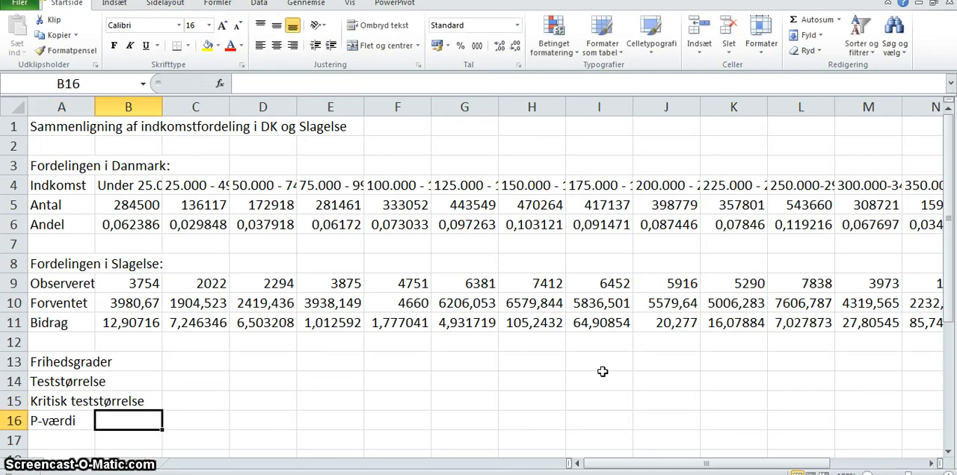
- Count the income intervals in row 4 by selecting B4:Q4, from "Under 25.000 kr." up to the last interval before "I alt"
{"action": "key", "text": "Tab"}
{"action": "key", "text": "Up"}
{"action": "key", "text": "Up"}
{"action": "key", "text": "Up"}
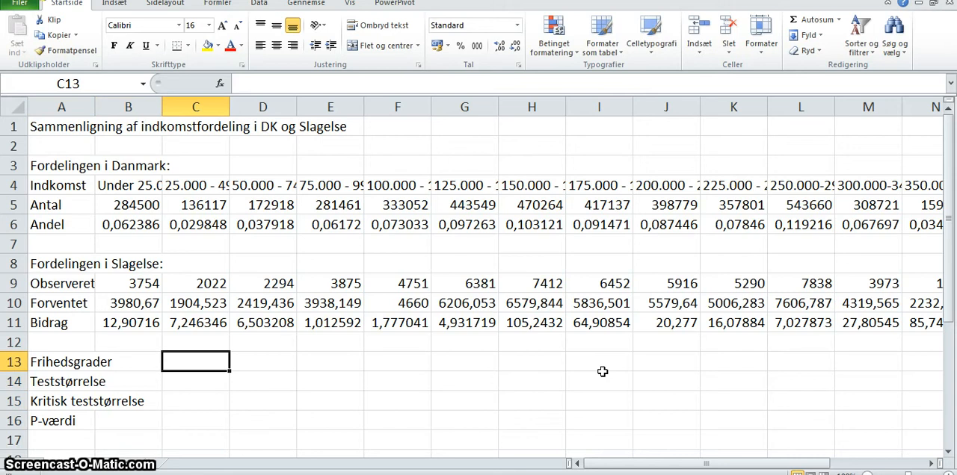
{"action": "key", "text": "Up"}
{"action": "key", "text": "Up"}
{"action": "key", "text": "Up"}
{"action": "key", "text": "Up"}
{"action": "key", "text": "Up"}
{"action": "key", "text": "Up"}
{"action": "key", "text": "Up"}
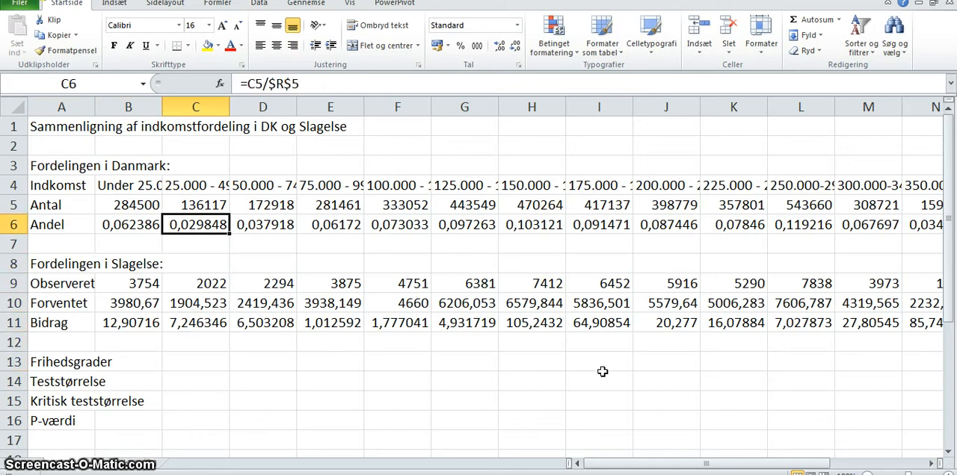
{"action": "key", "text": "Up"}
{"action": "key", "text": "Up"}
{"action": "key", "text": "Left"}
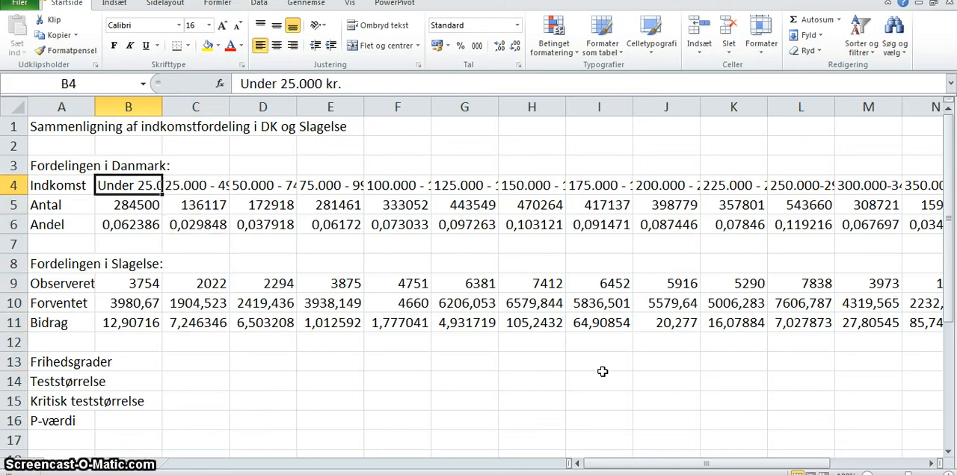
{"action": "key", "text": "shift+Right"}
{"action": "key", "text": "shift+Right"}
{"action": "key", "text": "shift+Right"}
{"action": "key", "text": "shift+Right"}
{"action": "key", "text": "shift+Right"}
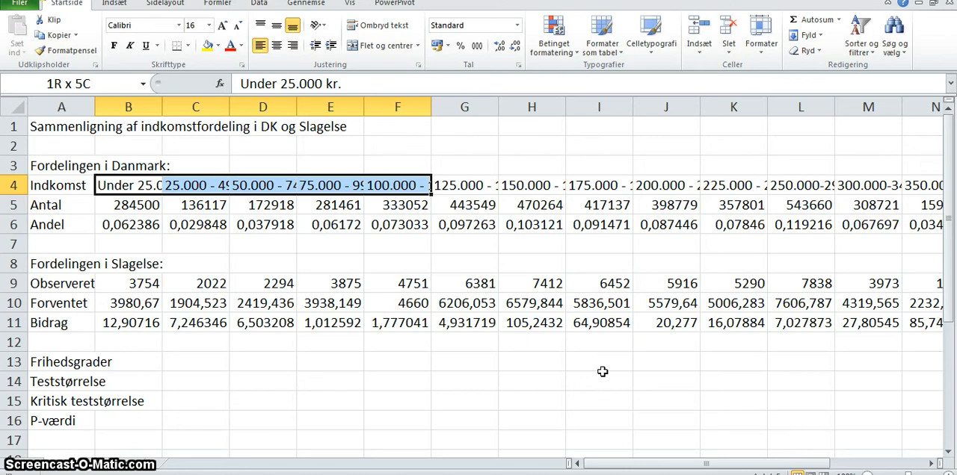
{"action": "key", "text": "shift+Right"}
{"action": "key", "text": "shift+Right"}
{"action": "key", "text": "shift+Right"}
{"action": "key", "text": "shift+Right"}
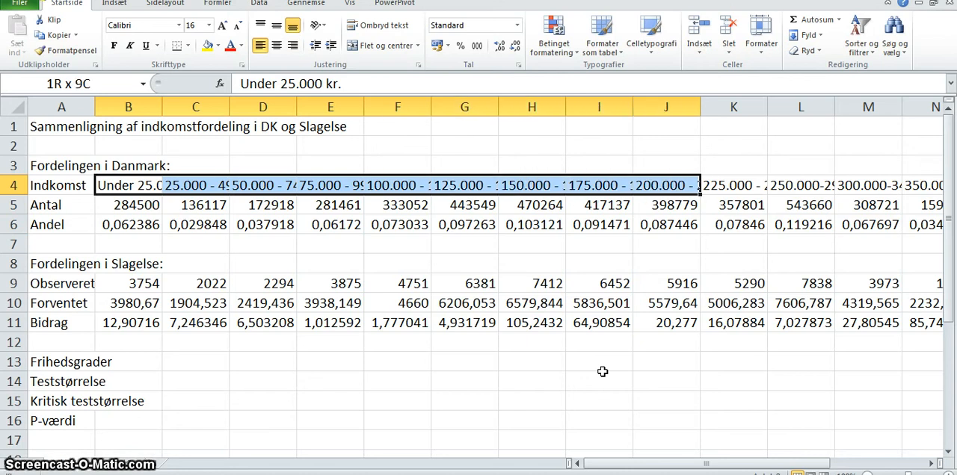
{"action": "key", "text": "shift+Right"}
{"action": "key", "text": "shift+Right"}
{"action": "key", "text": "shift+Right"}
{"action": "key", "text": "shift+Right"}
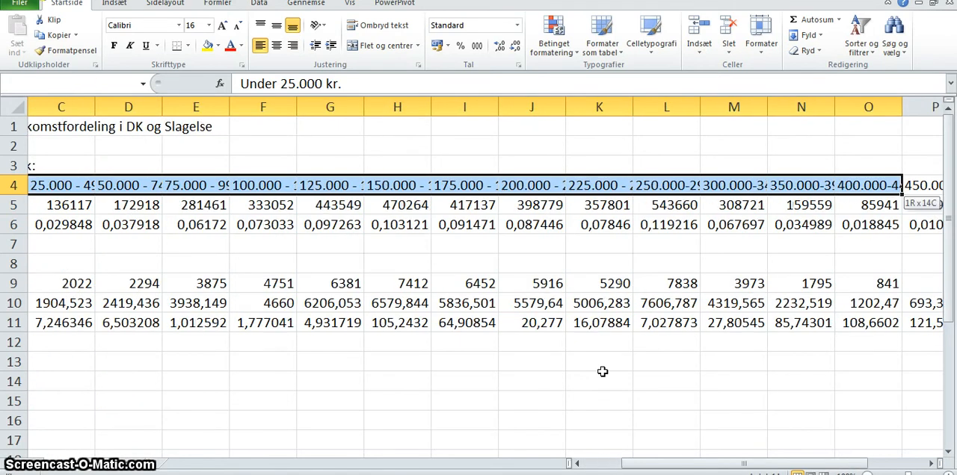
{"action": "key", "text": "shift+Right"}
{"action": "key", "text": "shift+Right"}
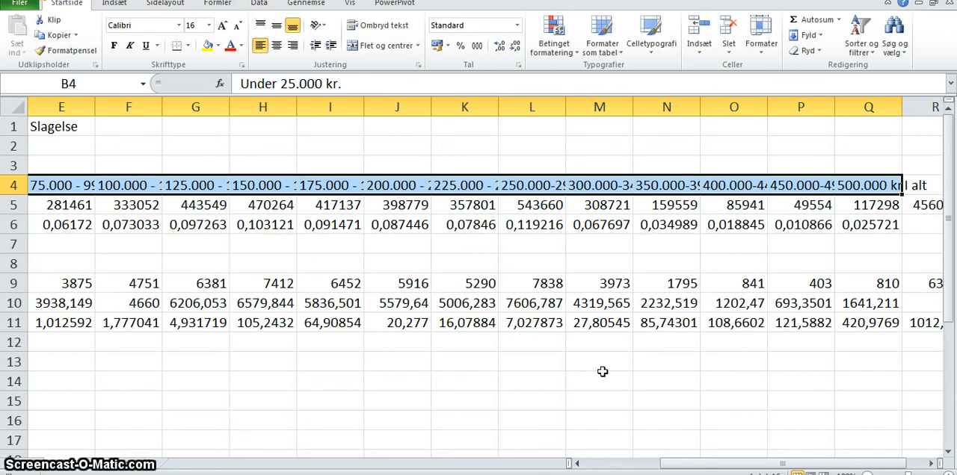
- Enter 15 as the degrees of freedom in C13, beside "Frihedsgrader"
{"action": "key", "text": "Down"}
{"action": "key", "text": "Down"}
{"action": "key", "text": "Down"}
{"action": "key", "text": "Down"}
{"action": "key", "text": "Down"}
{"action": "key", "text": "Down"}
{"action": "key", "text": "Down"}
{"action": "key", "text": "Down"}
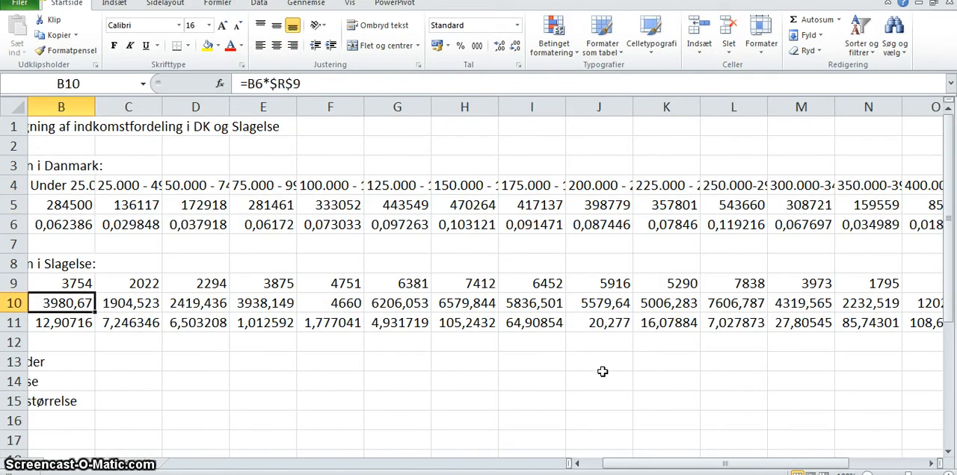
{"action": "key", "text": "Down"}
{"action": "key", "text": "Down"}
{"action": "key", "text": "Down"}
{"action": "key", "text": "Up"}
{"action": "key", "text": "Up"}
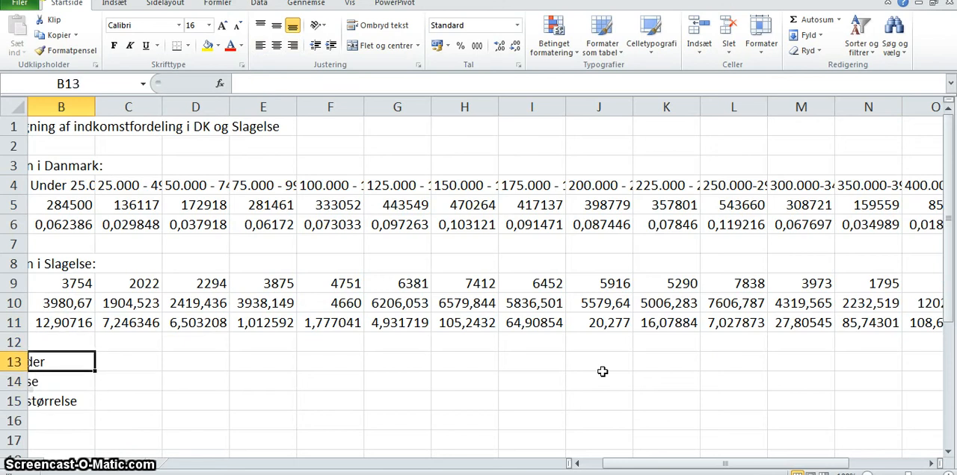
{"action": "key", "text": "Right"}
{"action": "key", "text": "Left"}
{"action": "key", "text": "Left"}
{"action": "key", "text": "Right"}
{"action": "key", "text": "Right"}
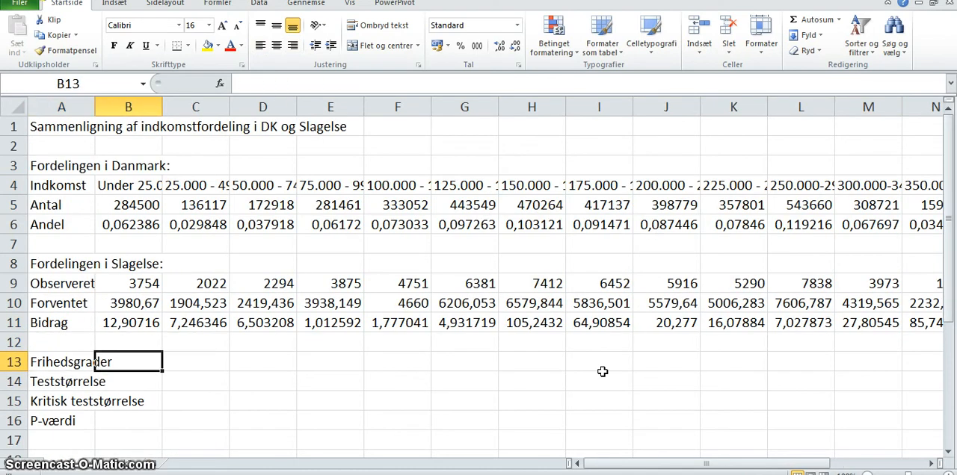
{"action": "type", "text": "15"}
{"action": "key", "text": "Return"}
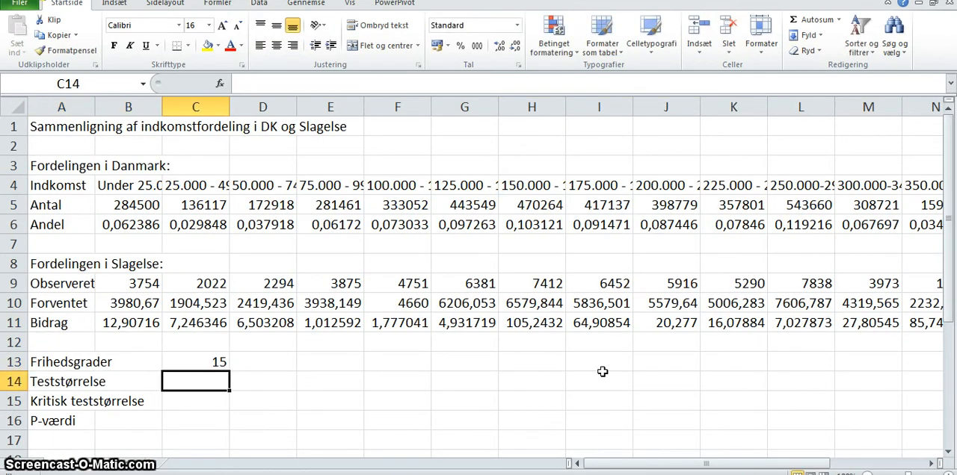
- Link the test statistic in C14 to the contribution total with =R11
{"action": "key", "text": "Up"}
{"action": "key", "text": "Up"}
{"action": "key", "text": "Up"}
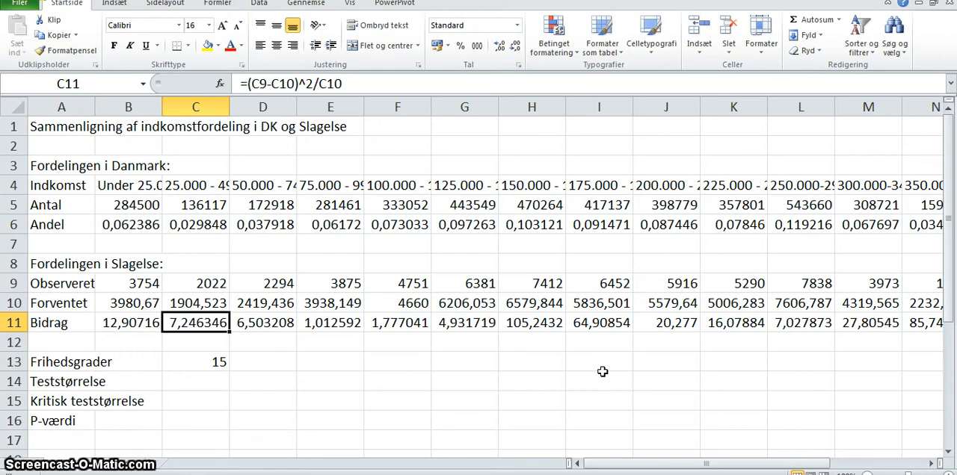
{"action": "key", "text": "Down"}
{"action": "key", "text": "Down"}
{"action": "key", "text": "Down"}
{"action": "type", "text": "=R11"}
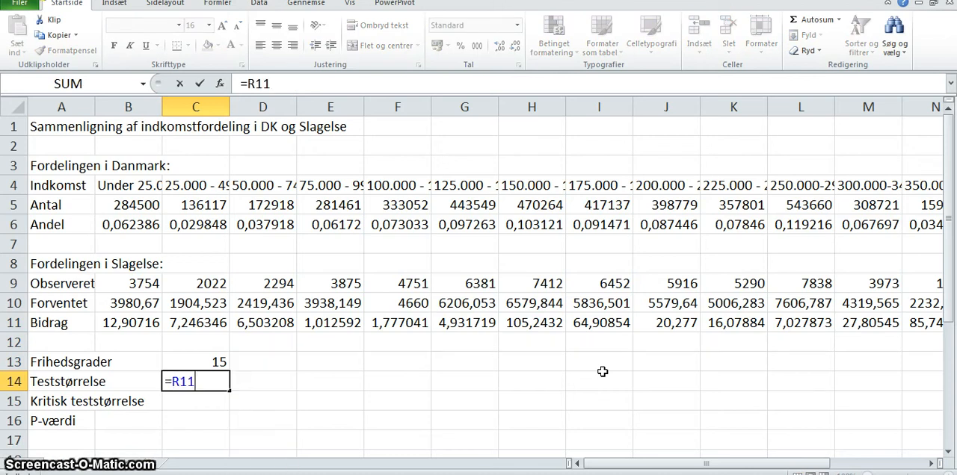
{"action": "key", "text": "Return"}
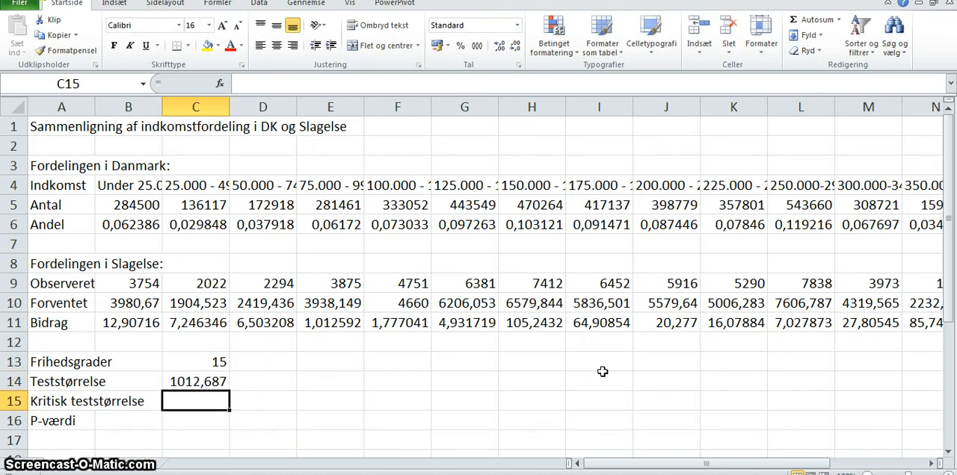
- Check the contribution total in R11 at the end of the "Bidrag" row against the test statistic
{"action": "key", "text": "Up"}
{"action": "key", "text": "Up"}
{"action": "key", "text": "Up"}
{"action": "key", "text": "Up"}
{"action": "key", "text": "Right"}
{"action": "key", "text": "Right"}
{"action": "key", "text": "Right"}
{"action": "key", "text": "Right"}
{"action": "key", "text": "Right"}
{"action": "key", "text": "Right"}
{"action": "key", "text": "Right"}
{"action": "key", "text": "Right"}
{"action": "key", "text": "Right"}
{"action": "key", "text": "Right"}
{"action": "key", "text": "Right"}
{"action": "key", "text": "Right"}
{"action": "key", "text": "Right"}
{"action": "key", "text": "Right"}
{"action": "key", "text": "Right"}
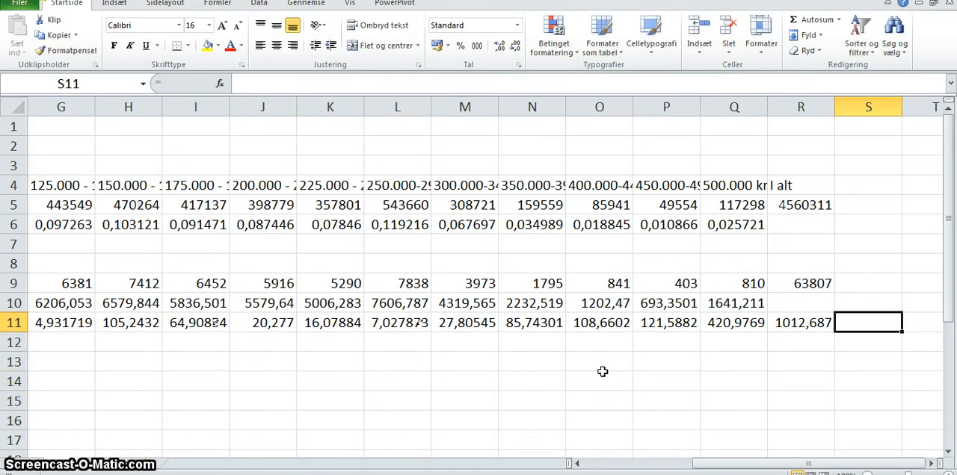
{"action": "key", "text": "Right"}
{"action": "key", "text": "Right"}
{"action": "key", "text": "Left"}
{"action": "key", "text": "Left"}
{"action": "key", "text": "Left"}
{"action": "key", "text": "Down"}
{"action": "key", "text": "Down"}
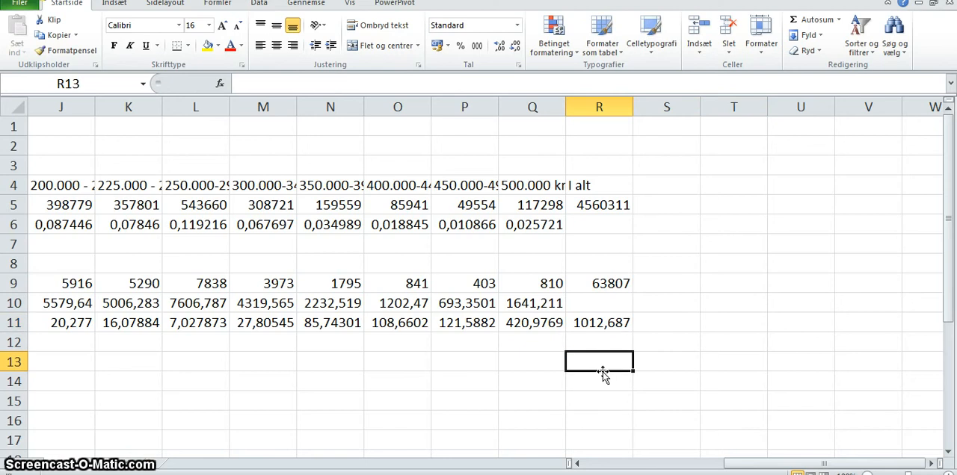
{"action": "key", "text": "Left"}
{"action": "key", "text": "Left"}
{"action": "key", "text": "Left"}
{"action": "key", "text": "Left"}
{"action": "key", "text": "Left"}
{"action": "key", "text": "Left"}
{"action": "key", "text": "Left"}
{"action": "key", "text": "Left"}
{"action": "key", "text": "Left"}
{"action": "key", "text": "Left"}
{"action": "key", "text": "Left"}
{"action": "key", "text": "Left"}
{"action": "key", "text": "Left"}
{"action": "key", "text": "Left"}
{"action": "key", "text": "Left"}
{"action": "key", "text": "Left"}
{"action": "key", "text": "Left"}
{"action": "key", "text": "Down"}
{"action": "key", "text": "Down"}
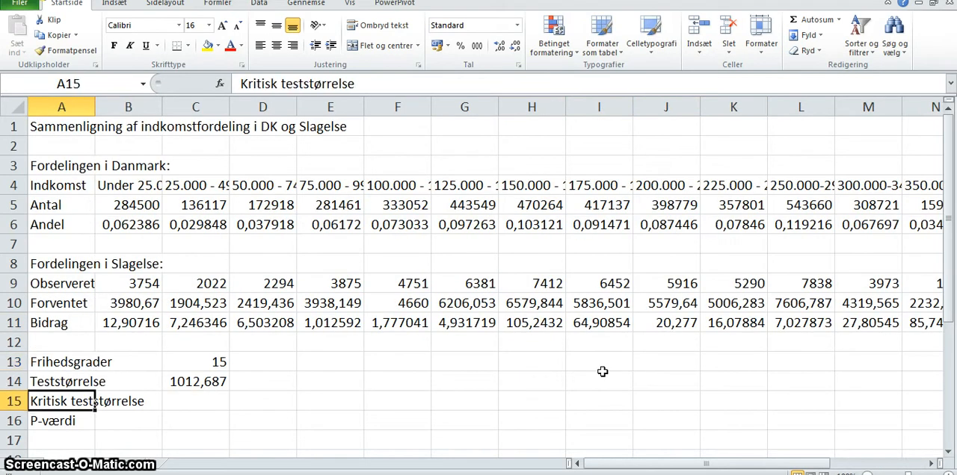
- Calculate the critical test value in C15 with =chi2.inv.rt(0,05;C13)
{"action": "key", "text": "Right"}
{"action": "key", "text": "Right"}
{"action": "type", "text": "=chi2"}
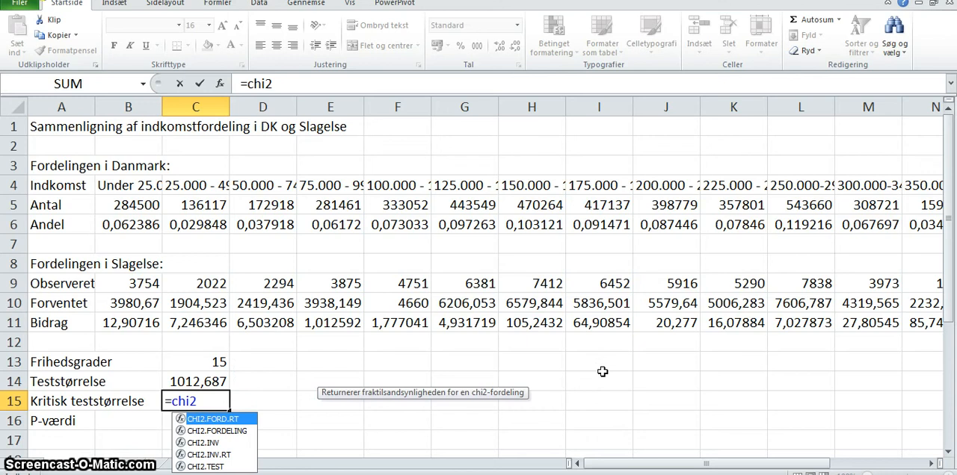
{"action": "type", "text": ".inv"}
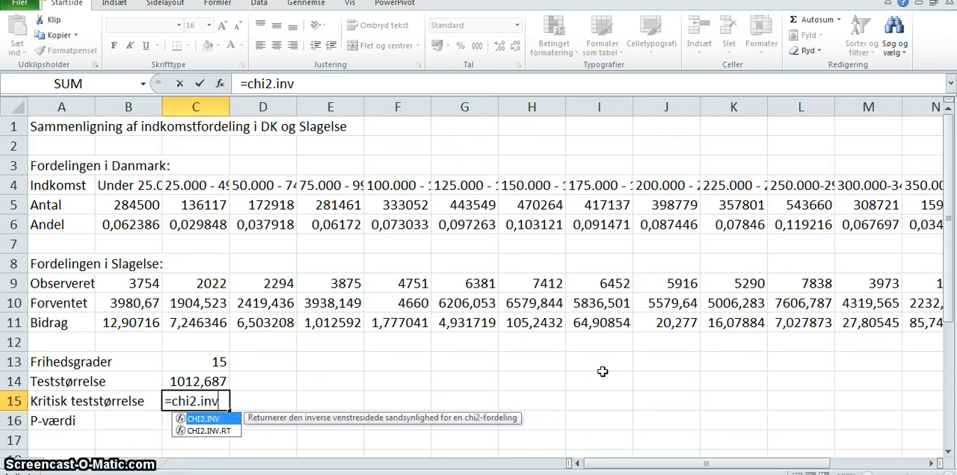
{"action": "type", "text": ".rt"}
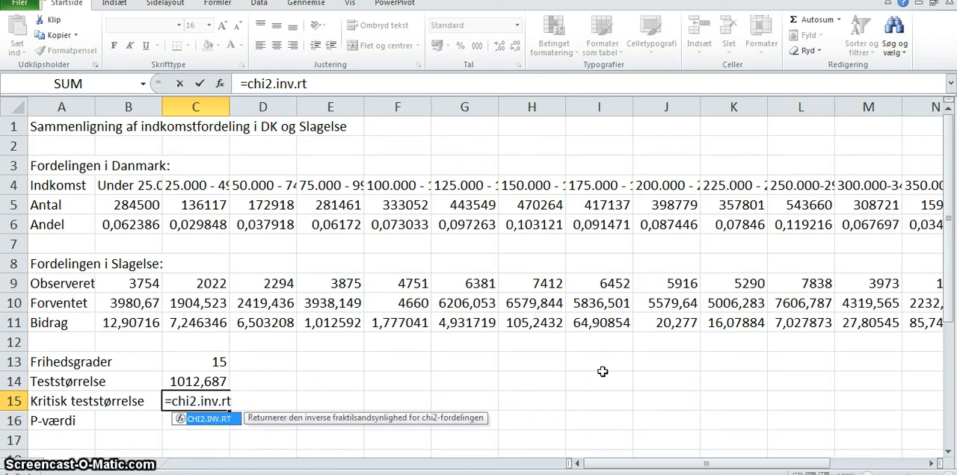
{"action": "type", "text": "("}
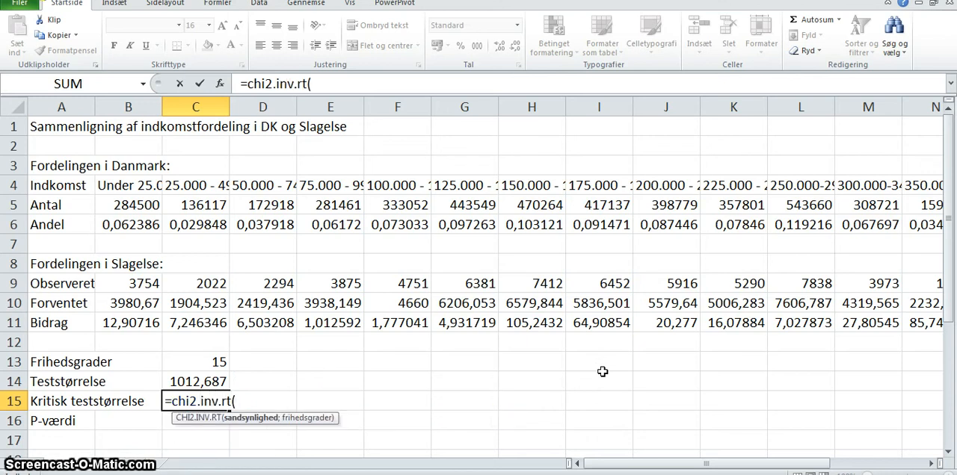
{"action": "type", "text": "0,05;"}
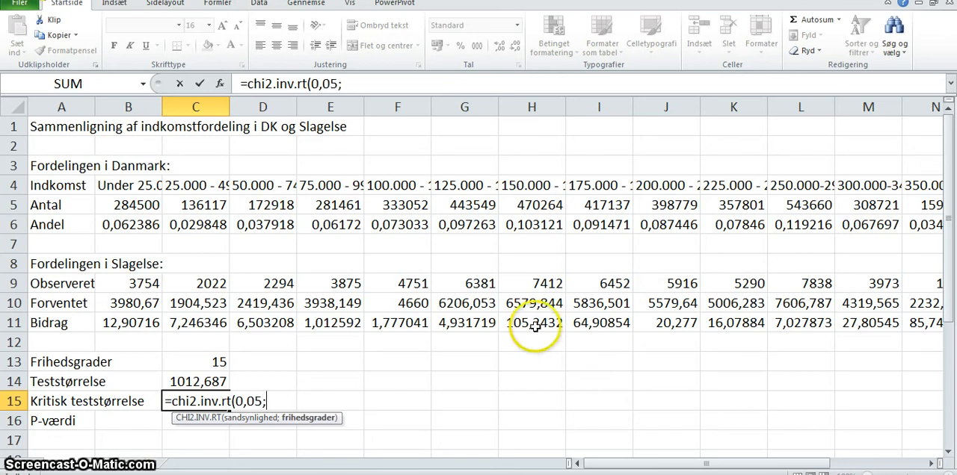
{"action": "left_click", "coordinate": [210, 364]}
{"action": "type", "text": ")"}
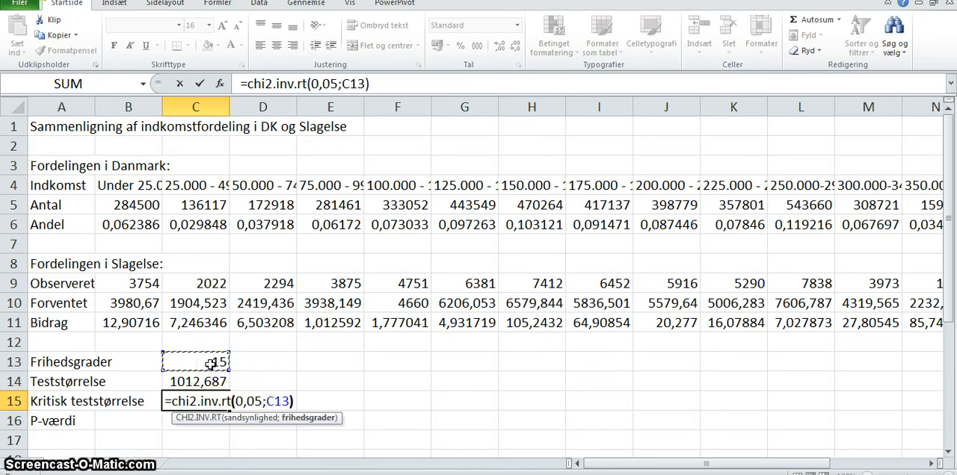
{"action": "key", "text": "Return"}
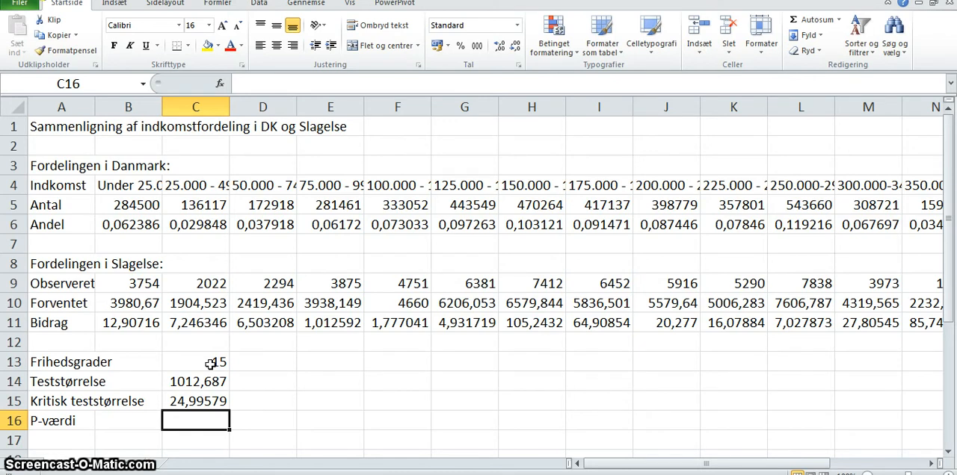
- Calculate the p-value in C16, beside "P-værdi", with =chi2.ford.rt(C14;C13)
{"action": "type", "text": "="}
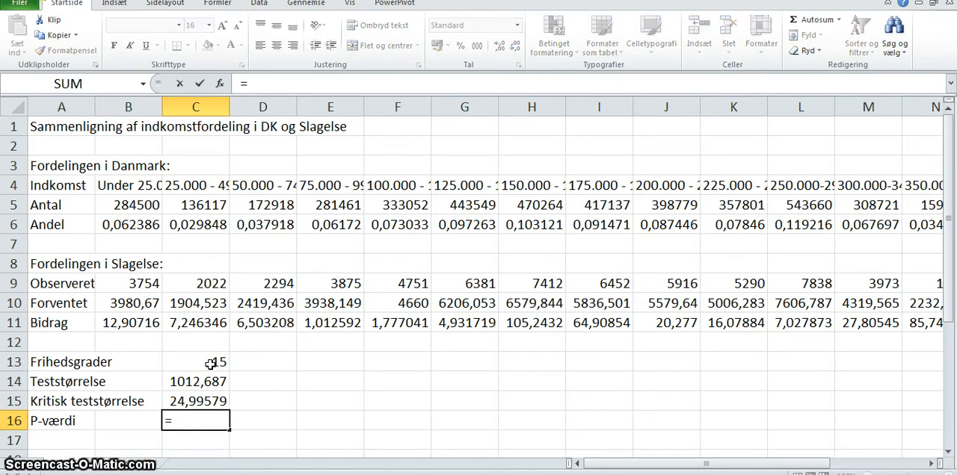
{"action": "type", "text": "chi2."}
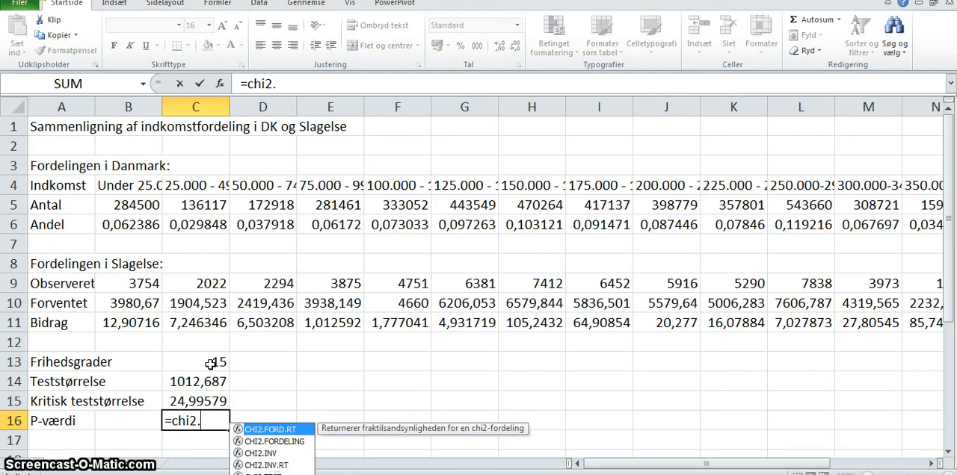
{"action": "type", "text": "frod.rt"}
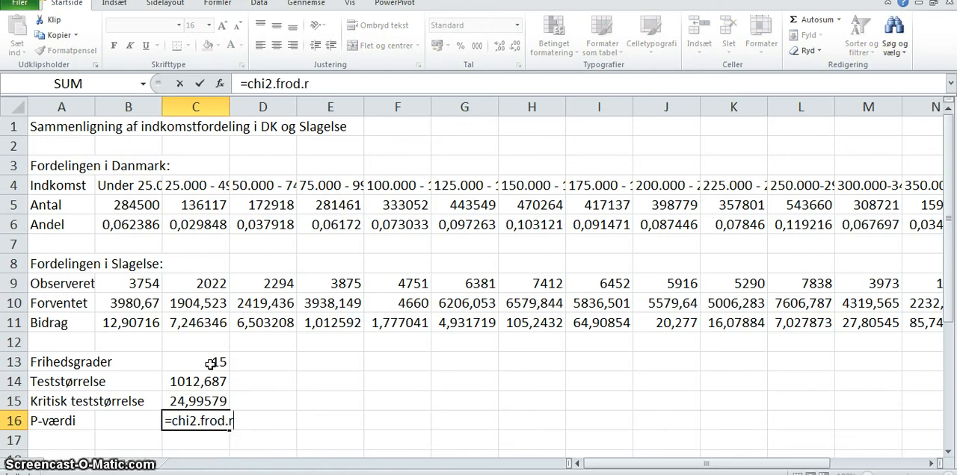
{"action": "key", "text": "BackSpace"}
{"action": "key", "text": "BackSpace"}
{"action": "key", "text": "BackSpace"}
{"action": "key", "text": "BackSpace"}
{"action": "key", "text": "BackSpace"}
{"action": "key", "text": "BackSpace"}
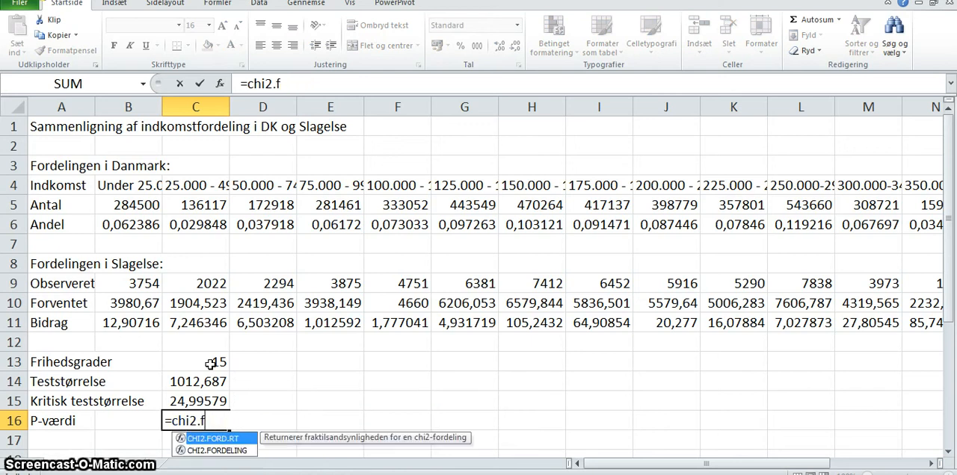
{"action": "type", "text": "ord.rt("}
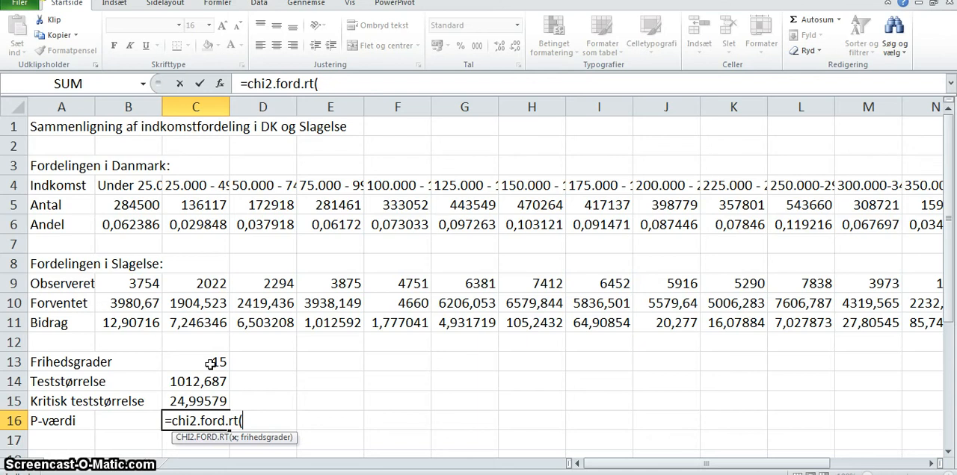
{"action": "left_click", "coordinate": [177, 382]}
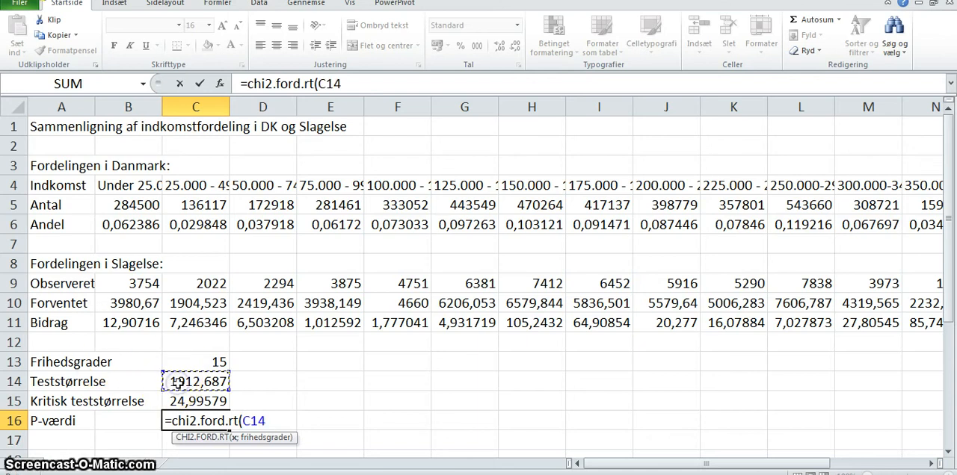
{"action": "type", "text": ";"}
{"action": "left_click", "coordinate": [191, 365]}
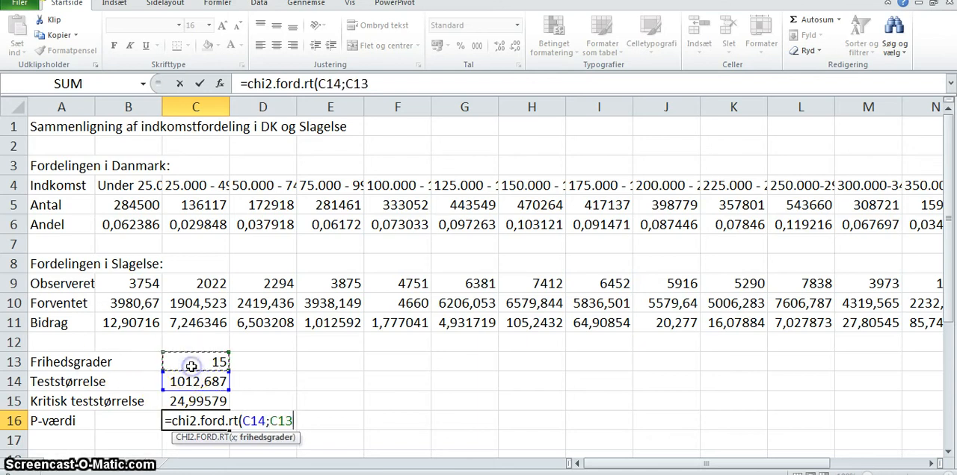
{"action": "type", "text": ")"}
{"action": "key", "text": "Return"}
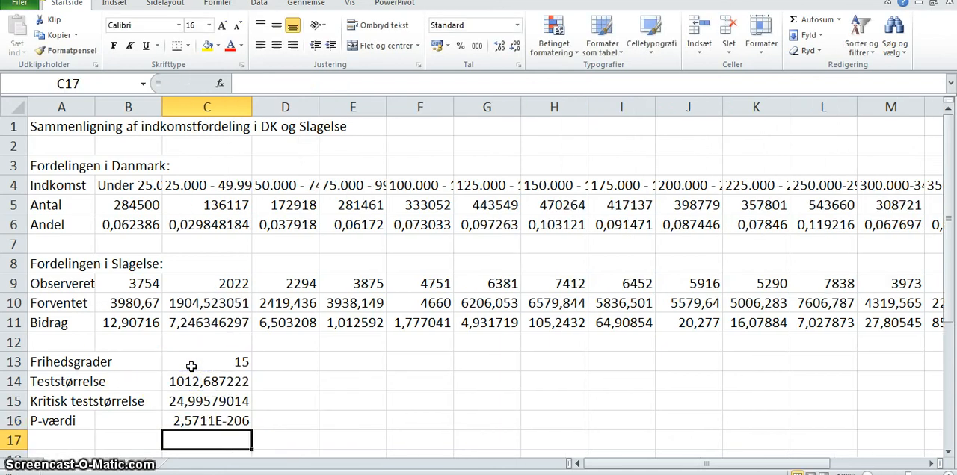
{"action": "key", "text": "Up"}
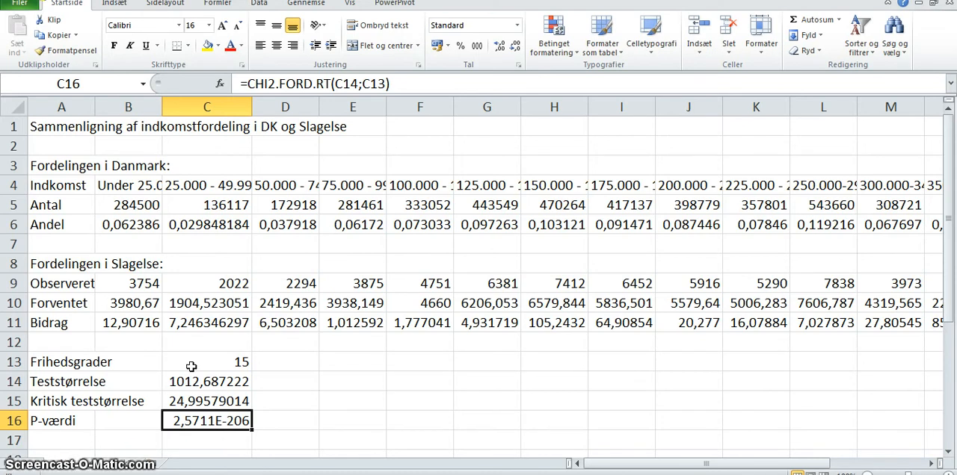
- Review column C from the Danish count in row 5 down to the expected count and contribution formulas in C10 and C11
{"action": "key", "text": "Up"}
{"action": "key", "text": "Up"}
{"action": "key", "text": "Up"}
{"action": "key", "text": "Up"}
{"action": "key", "text": "Up"}
{"action": "key", "text": "Up"}
{"action": "key", "text": "Up"}
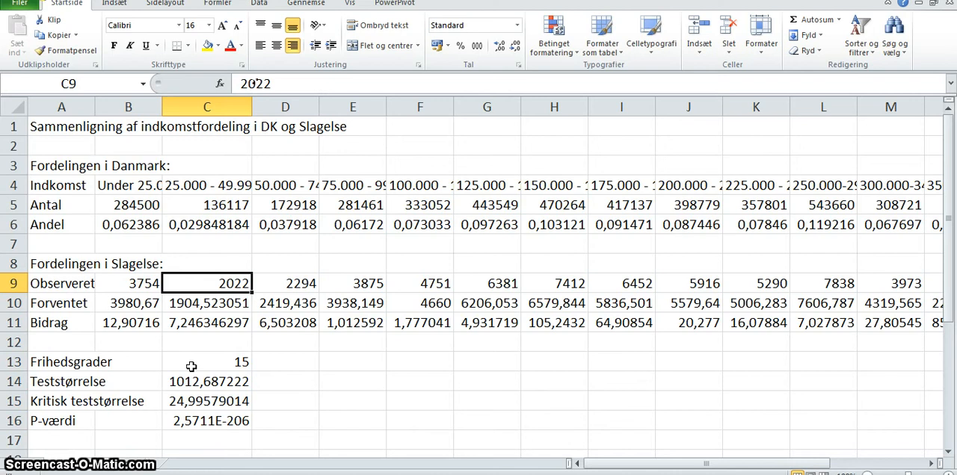
{"action": "key", "text": "Up"}
{"action": "key", "text": "Up"}
{"action": "key", "text": "Up"}
{"action": "key", "text": "Up"}
{"action": "key", "text": "Up"}
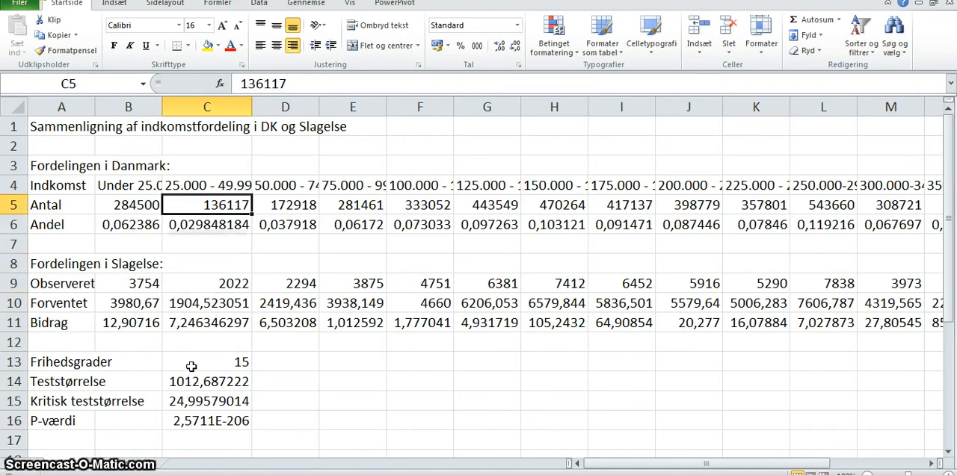
{"action": "key", "text": "Down"}
{"action": "key", "text": "Down"}
{"action": "key", "text": "Down"}
{"action": "key", "text": "Down"}
{"action": "key", "text": "Down"}
{"action": "key", "text": "Down"}
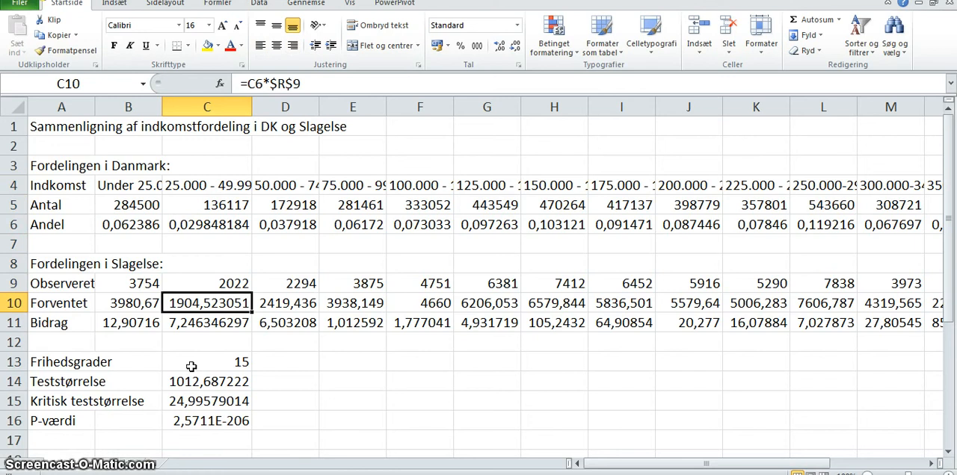
{"action": "key", "text": "Down"}
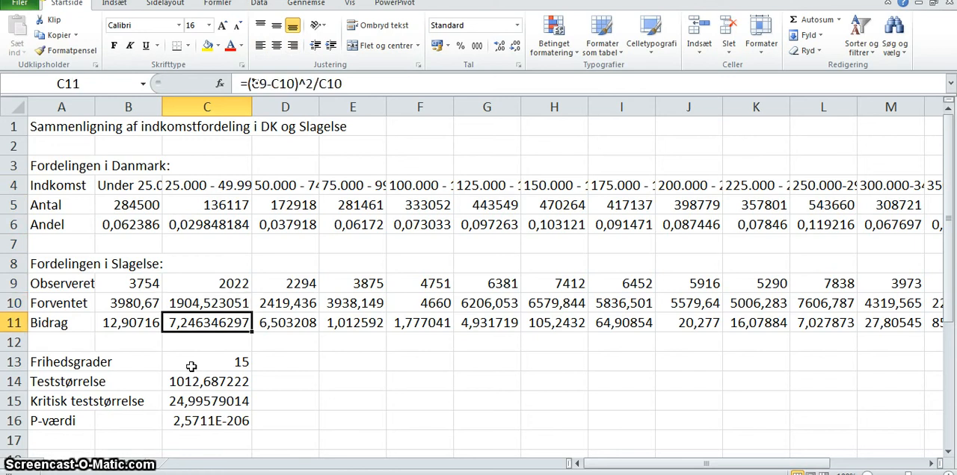
- Follow the "Bidrag" row to the highest income group in column Q and compare its observed and expected counts
{"action": "key", "text": "Right"}
{"action": "key", "text": "Right"}
{"action": "key", "text": "Right"}
{"action": "key", "text": "Right"}
{"action": "key", "text": "Right"}
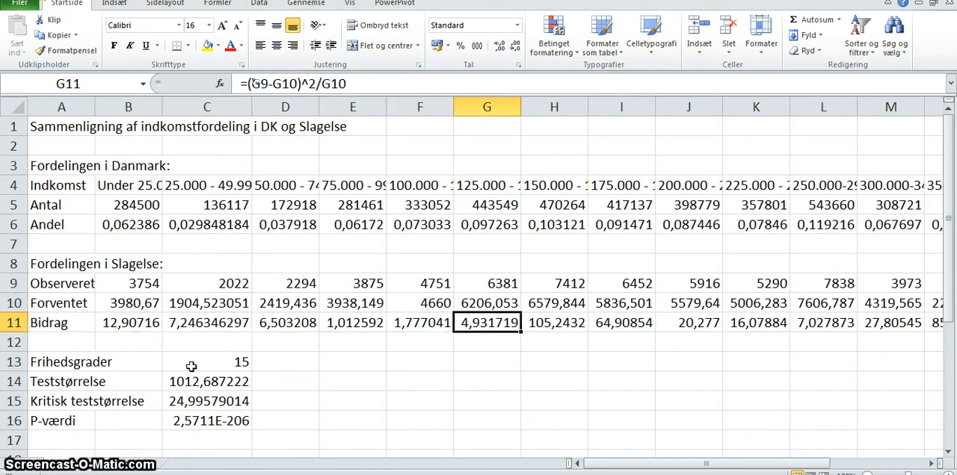
{"action": "key", "text": "Right"}
{"action": "key", "text": "Right"}
{"action": "key", "text": "Right"}
{"action": "key", "text": "Right"}
{"action": "key", "text": "Right"}
{"action": "key", "text": "Right"}
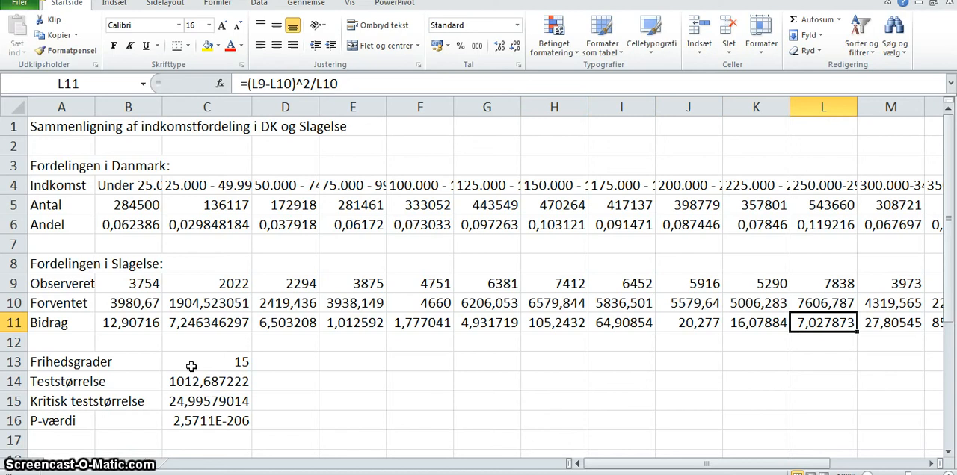
{"action": "key", "text": "Right"}
{"action": "key", "text": "Right"}
{"action": "key", "text": "Right"}
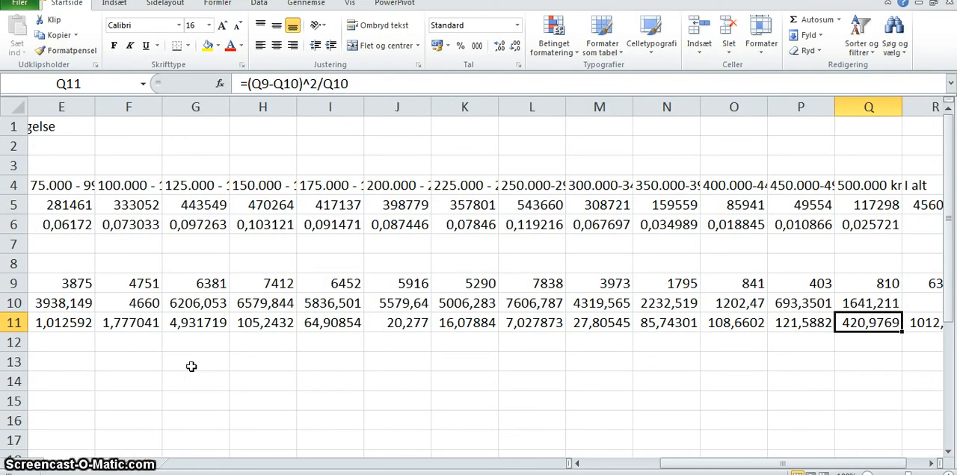
{"action": "key", "text": "Up"}
{"action": "key", "text": "Up"}
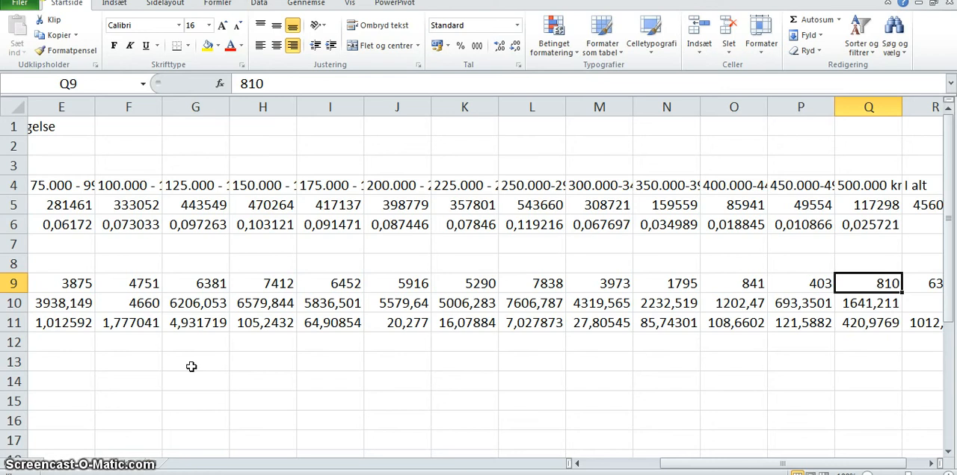
{"action": "key", "text": "Down"}
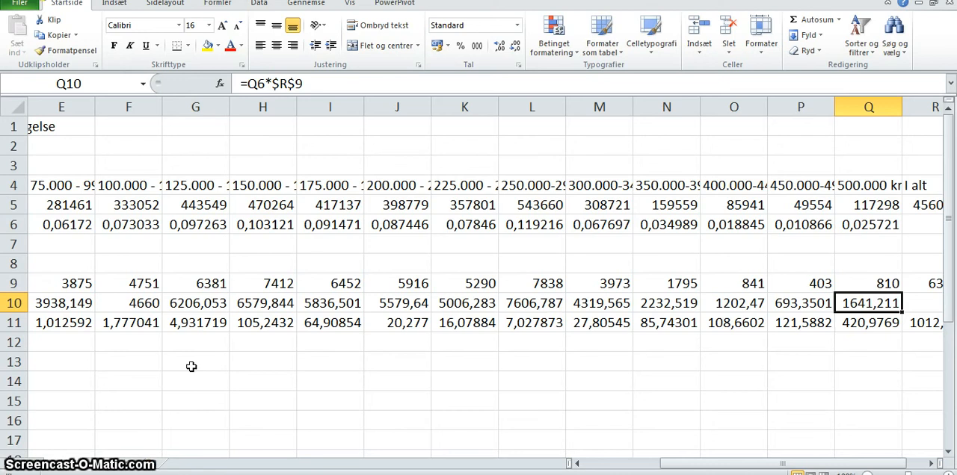
{"action": "key", "text": "Down"}
{"action": "key", "text": "Down"}
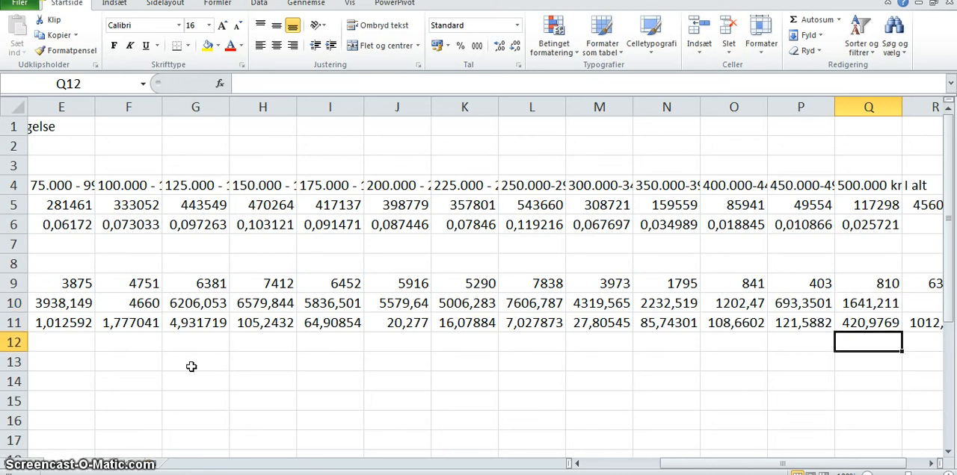
- Compare the contributions of the other income groups along row 11, from P11 back to column B
{"action": "key", "text": "Up"}
{"action": "key", "text": "Left"}
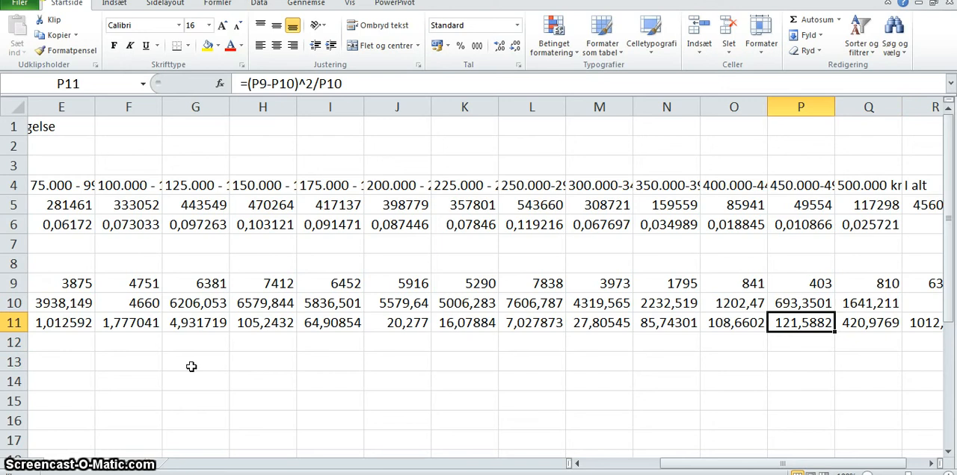
{"action": "key", "text": "Left"}
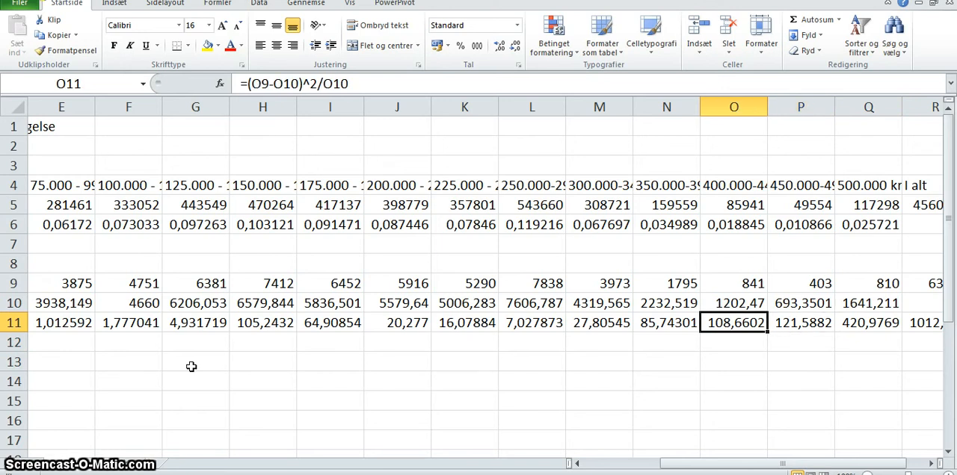
{"action": "key", "text": "Left"}
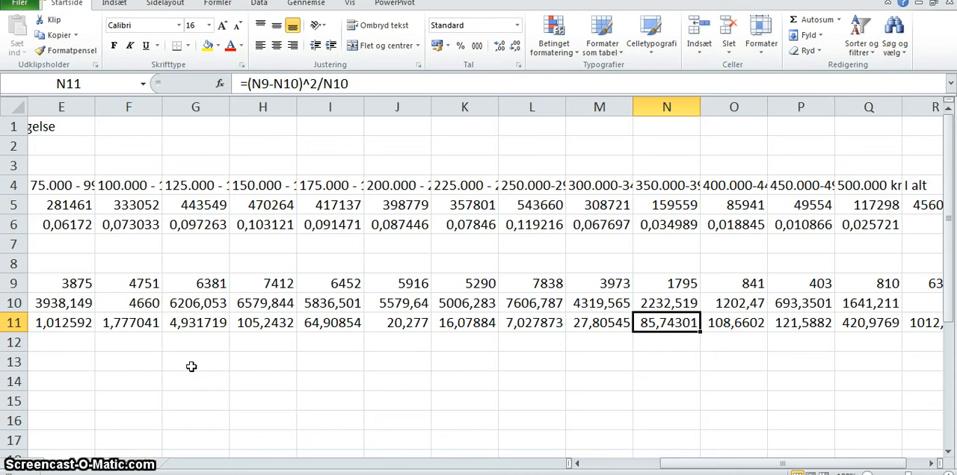
{"action": "key", "text": "Left"}
{"action": "key", "text": "Left"}
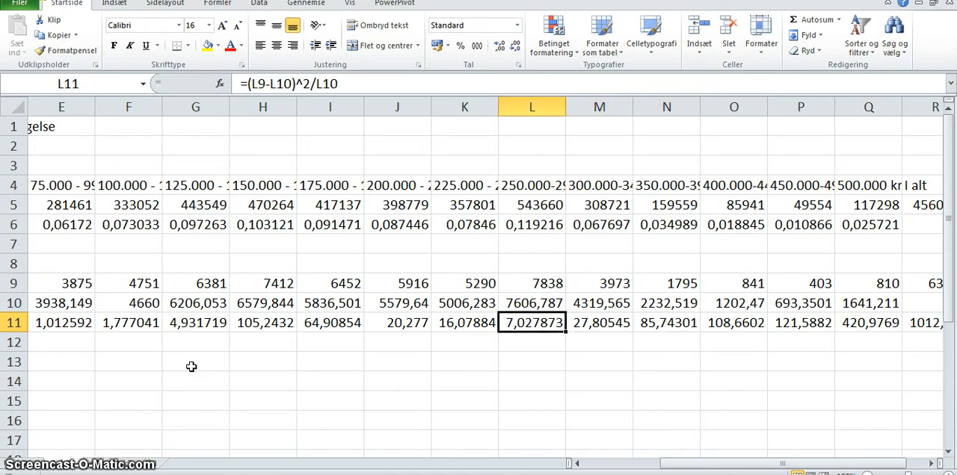
{"action": "key", "text": "Left"}
{"action": "key", "text": "Left"}
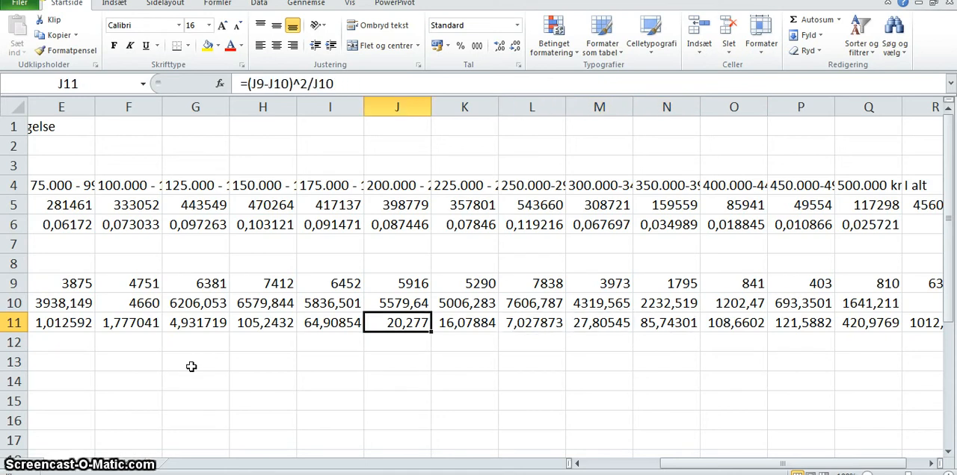
{"action": "key", "text": "Left"}
{"action": "key", "text": "Left"}
- Review the degrees of freedom, test statistic, critical value and p-value in rows 13 to 16
{"action": "key", "text": "Left"}
{"action": "key", "text": "Left"}
{"action": "key", "text": "Left"}
{"action": "key", "text": "Left"}
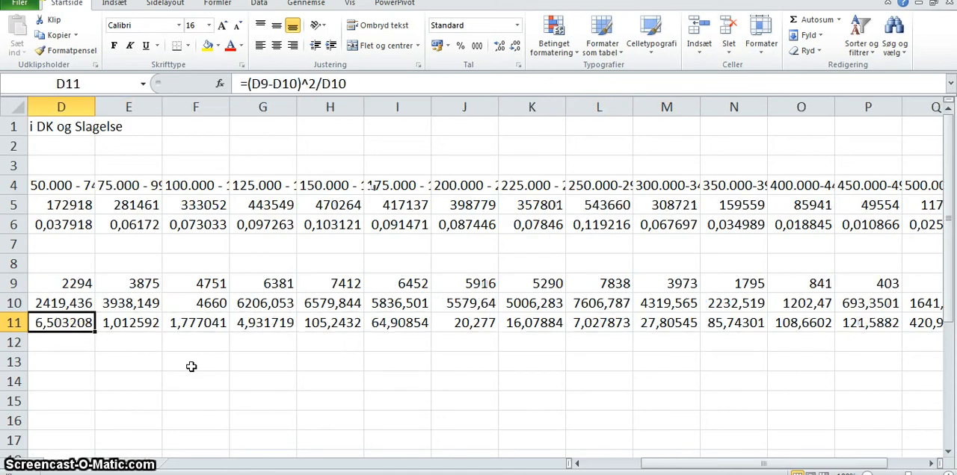
{"action": "key", "text": "Left"}
{"action": "key", "text": "Left"}
{"action": "key", "text": "Down"}
{"action": "key", "text": "Left"}
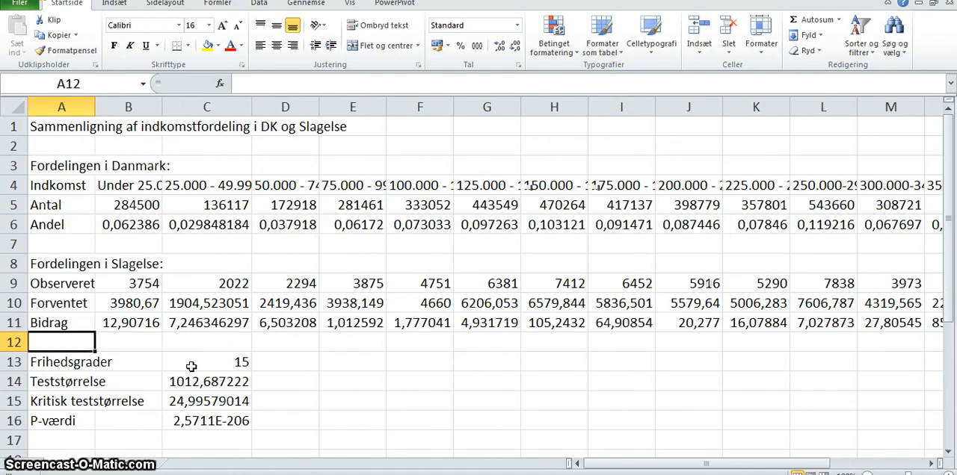
{"action": "key", "text": "Down"}
{"action": "key", "text": "Down"}
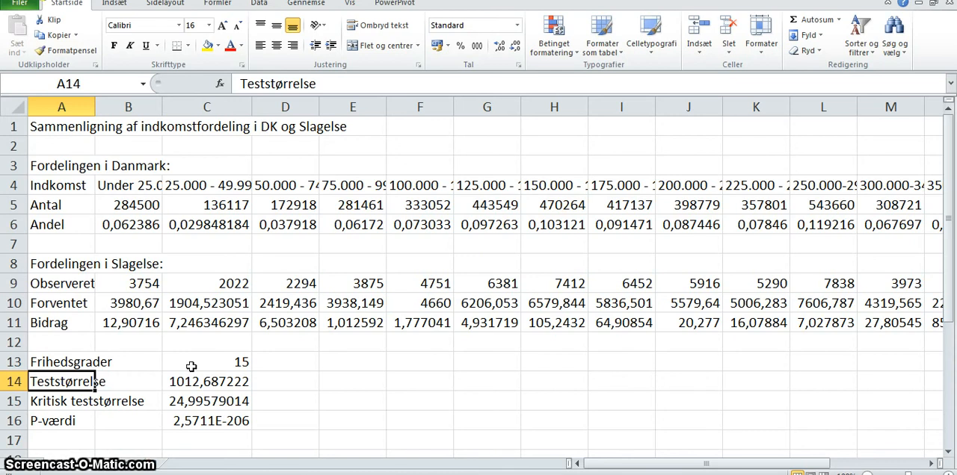
{"action": "key", "text": "Down"}
{"action": "key", "text": "Down"}
{"action": "key", "text": "Down"}
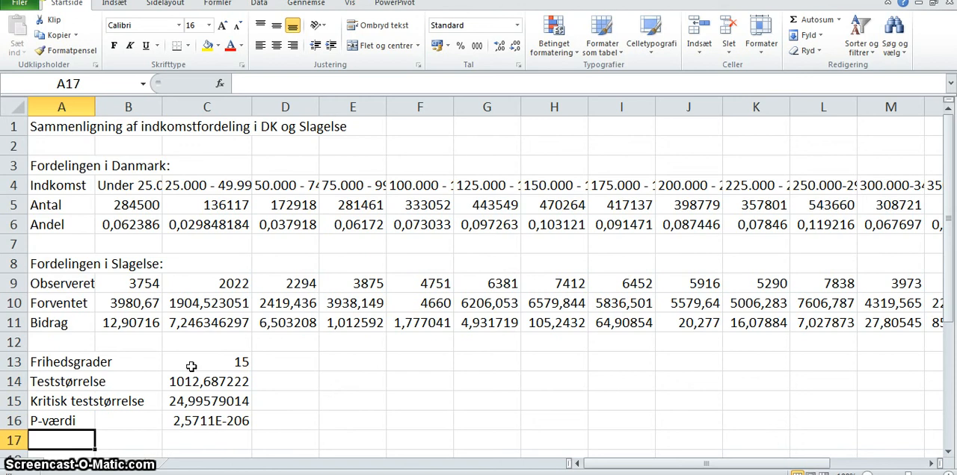
{"action": "key", "text": "Down"}
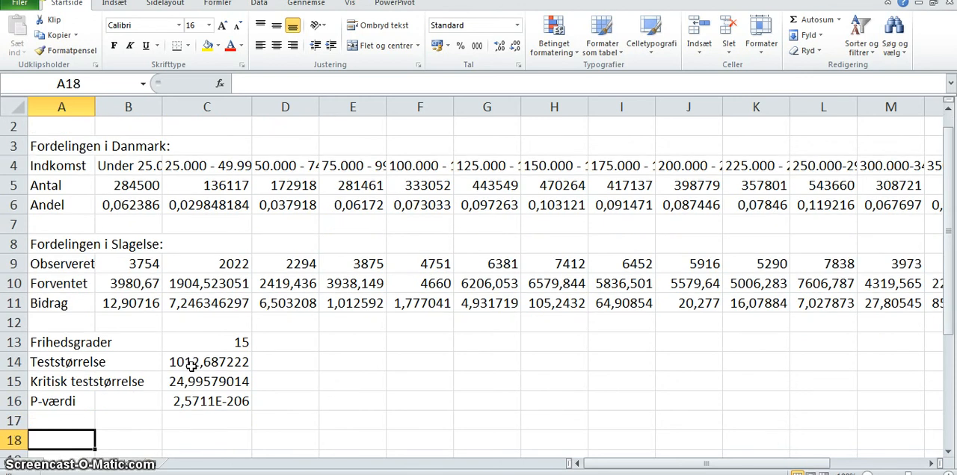
{"action": "key", "text": "Up"}
{"action": "key", "text": "Up"}
{"action": "key", "text": "Up"}
{"action": "key", "text": "Up"}
{"action": "key", "text": "Up"}
{"action": "key", "text": "Up"}
{"action": "key", "text": "Up"}
{"action": "key", "text": "Up"}
{"action": "key", "text": "Up"}
{"action": "key", "text": "Up"}
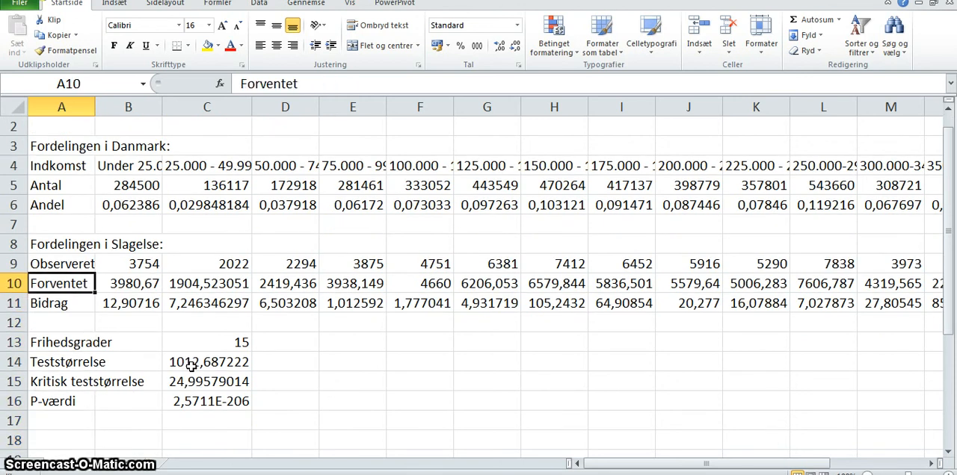
{"action": "key", "text": "Down"}
{"action": "key", "text": "Down"}
{"action": "key", "text": "Down"}
{"action": "key", "text": "Down"}
{"action": "key", "text": "Down"}
{"action": "key", "text": "Down"}
{"action": "key", "text": "Down"}
{"action": "key", "text": "Down"}
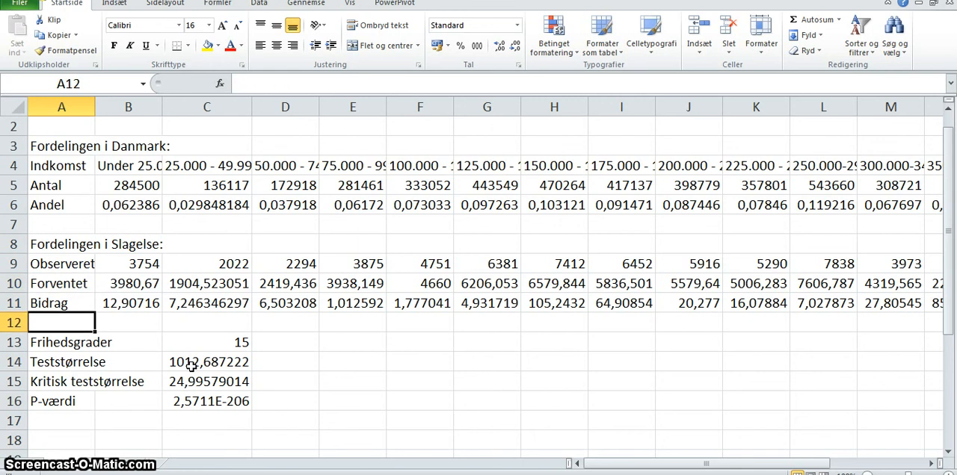
{"action": "key", "text": "Down"}
{"action": "key", "text": "Down"}
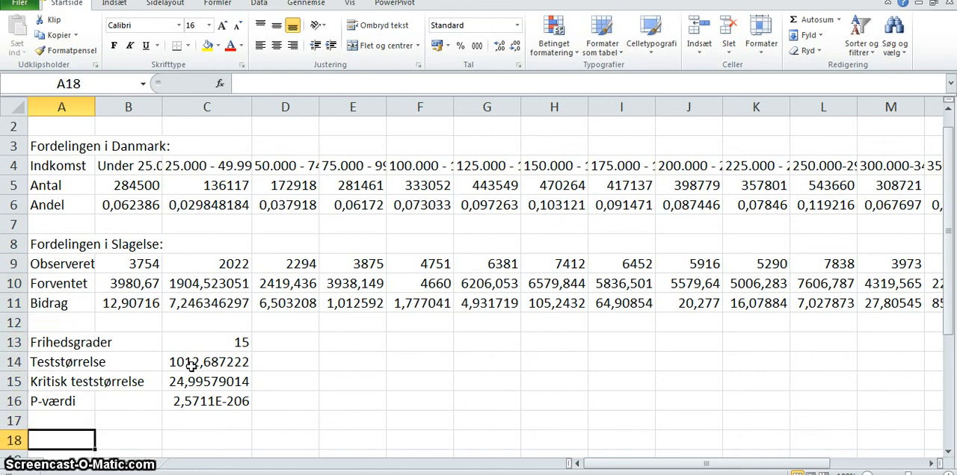